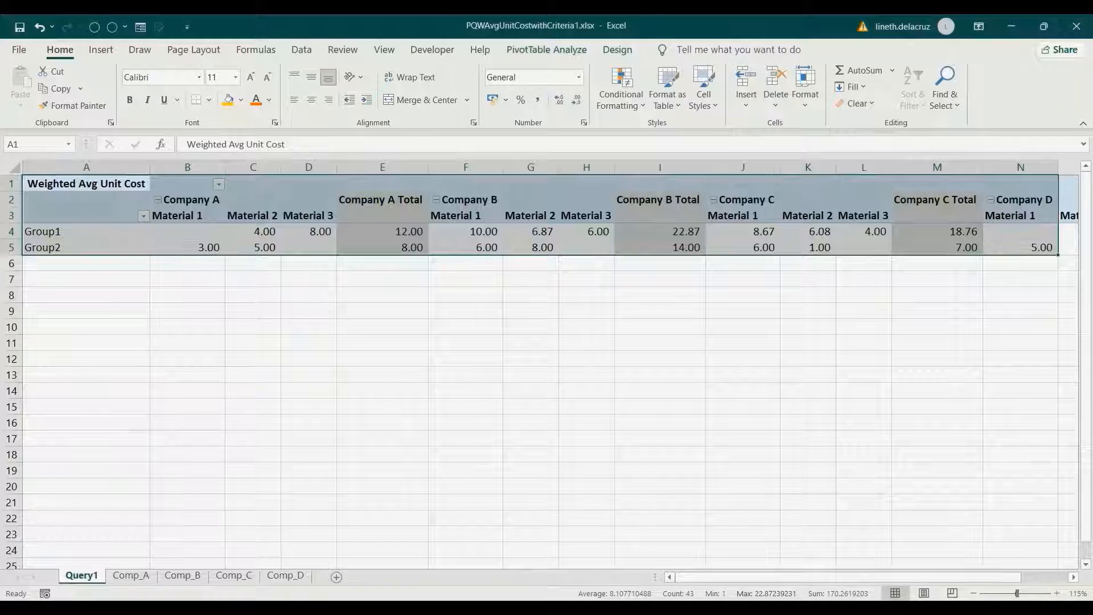
# - Review Company A's Group1 and Group2 weighted unit costs and total in the Query1 pivot, then go to Comp_A
pyautogui.click(177, 199)
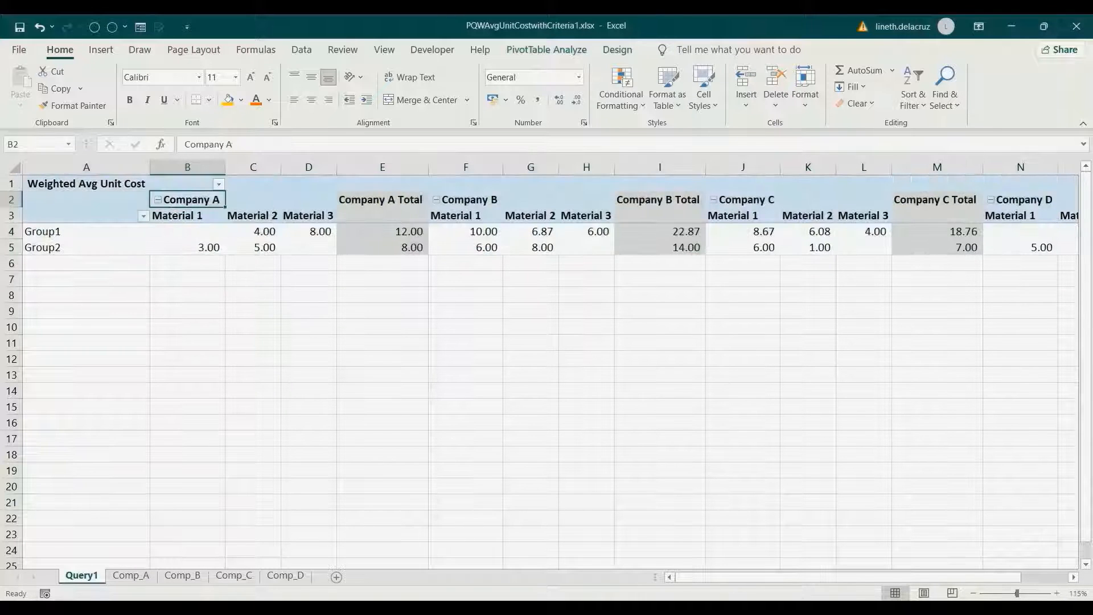
pyautogui.click(174, 216)
pyautogui.click(55, 232)
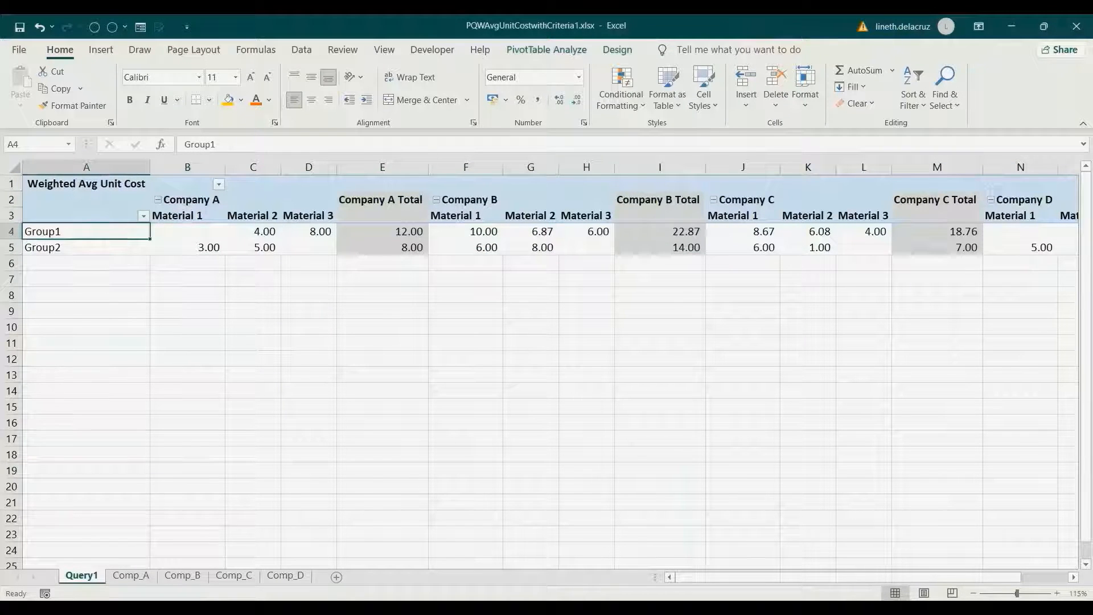
pyautogui.moveTo(188, 231); pyautogui.dragTo(307, 247)
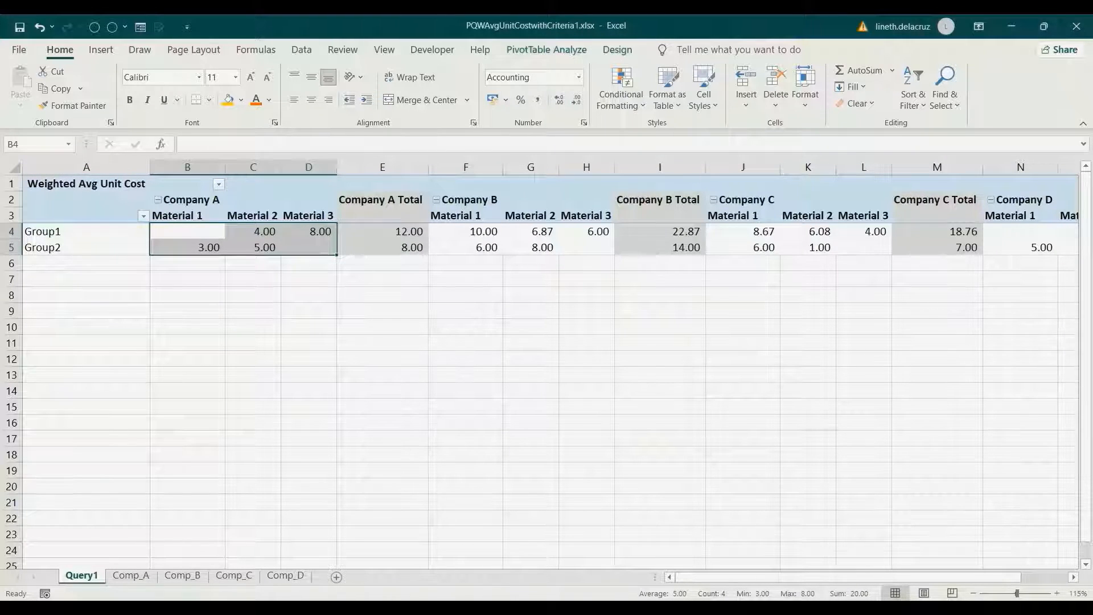
pyautogui.click(382, 167)
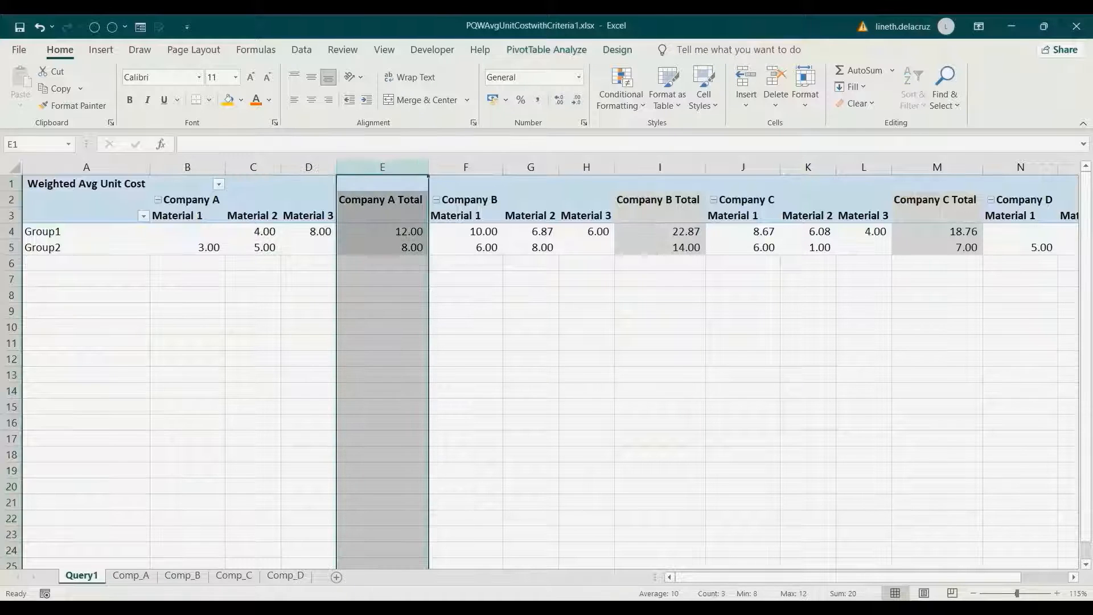
pyautogui.moveTo(309, 231); pyautogui.dragTo(189, 232)
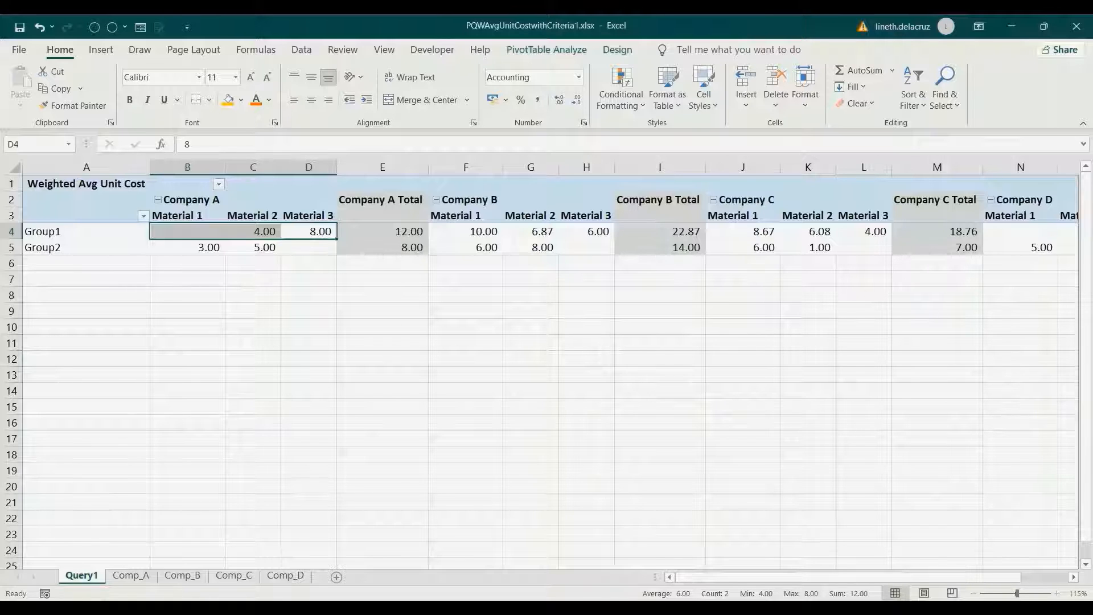
pyautogui.click(131, 574)
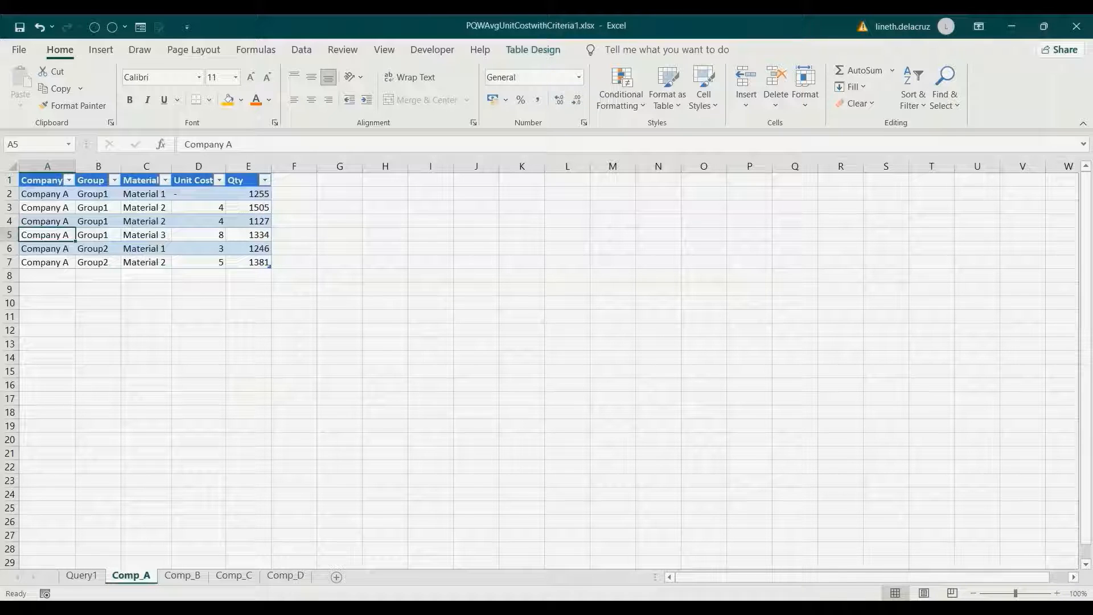
# - Inspect Company A's Group1 rows on Comp_A, noting the blank Material 1 cost and Material 2 costs
pyautogui.moveTo(47, 194); pyautogui.dragTo(249, 194)
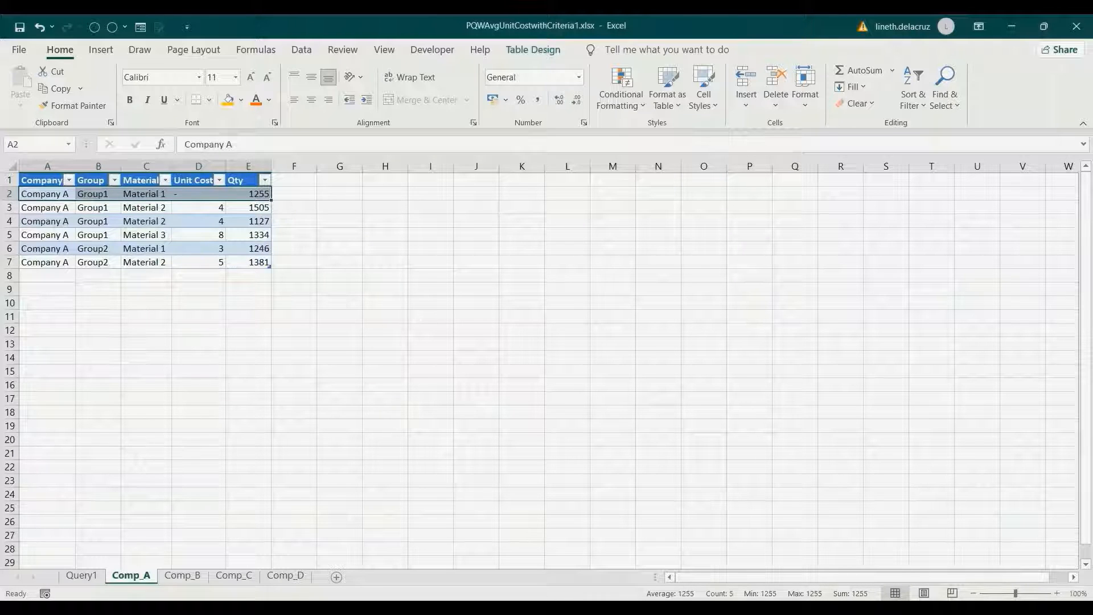
pyautogui.moveTo(48, 194); pyautogui.dragTo(147, 194)
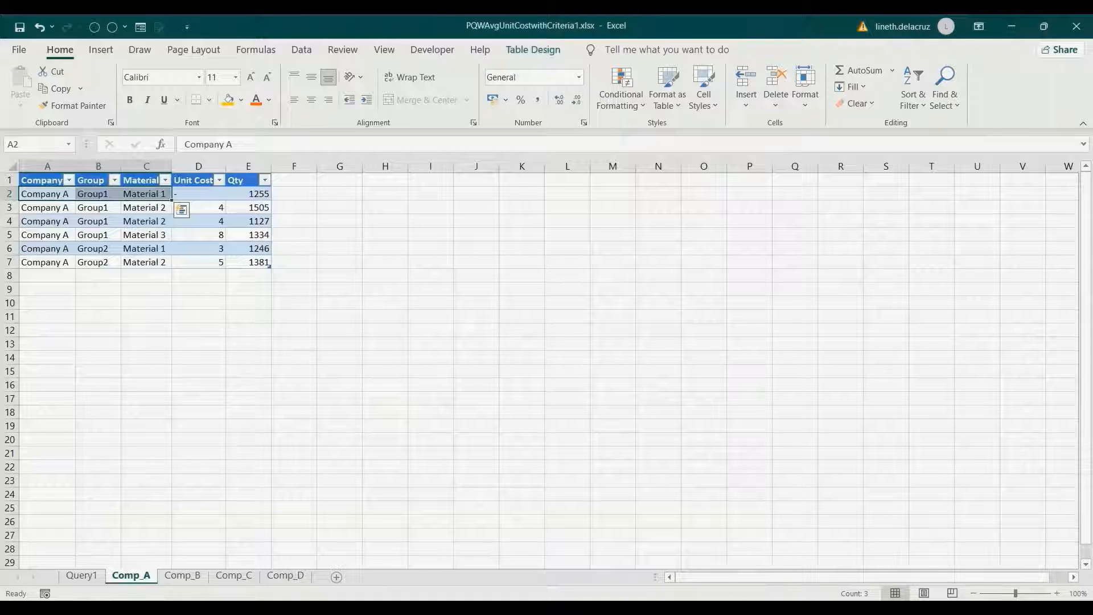
pyautogui.click(198, 194)
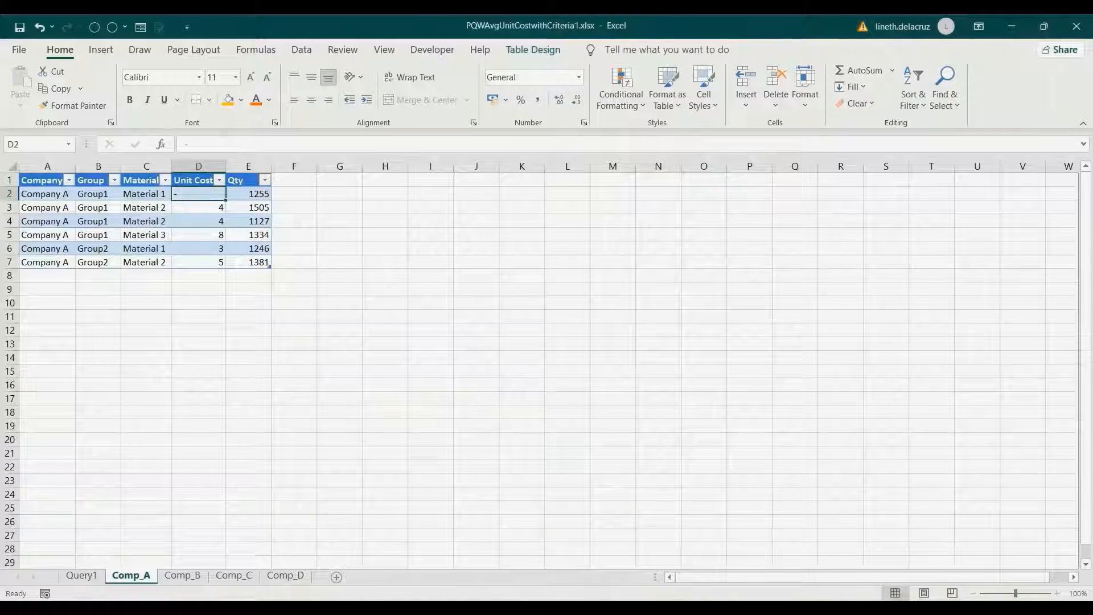
pyautogui.moveTo(40, 207); pyautogui.dragTo(259, 221)
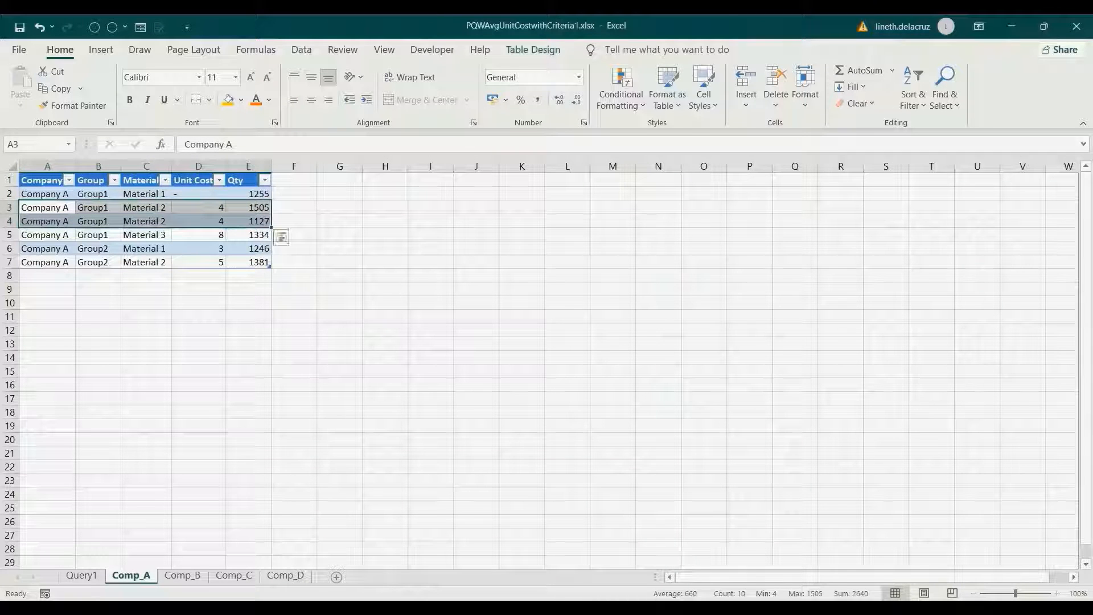
pyautogui.moveTo(199, 208); pyautogui.dragTo(198, 221)
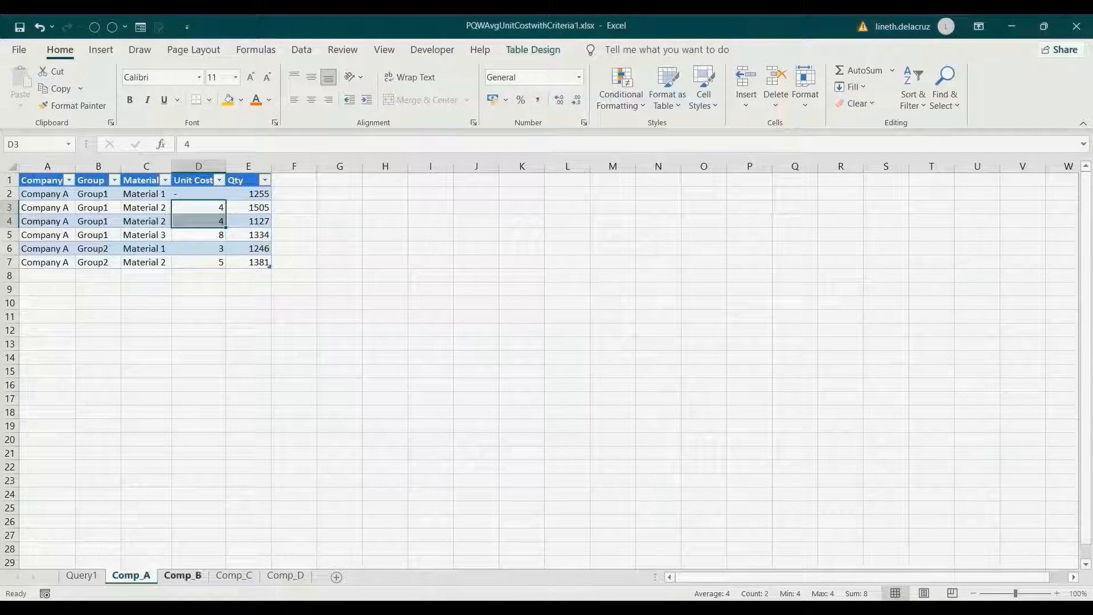
# - On Comp_B, select Company B's two Group1 Material 2 rows and their unit costs 4 and 10
pyautogui.click(183, 575)
pyautogui.moveTo(45, 193); pyautogui.dragTo(248, 194)
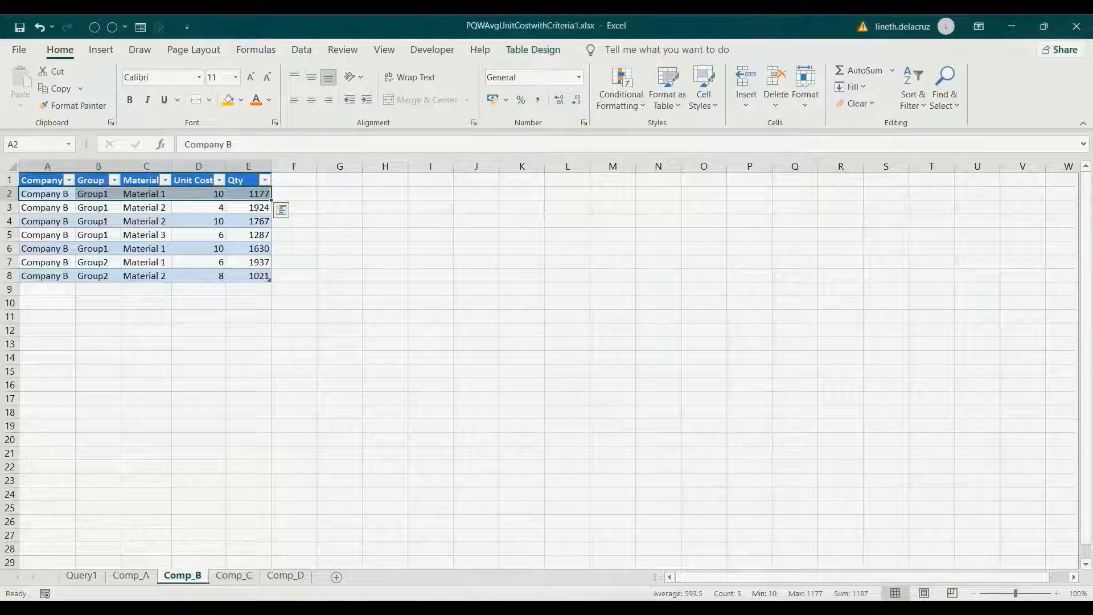
pyautogui.click(45, 207)
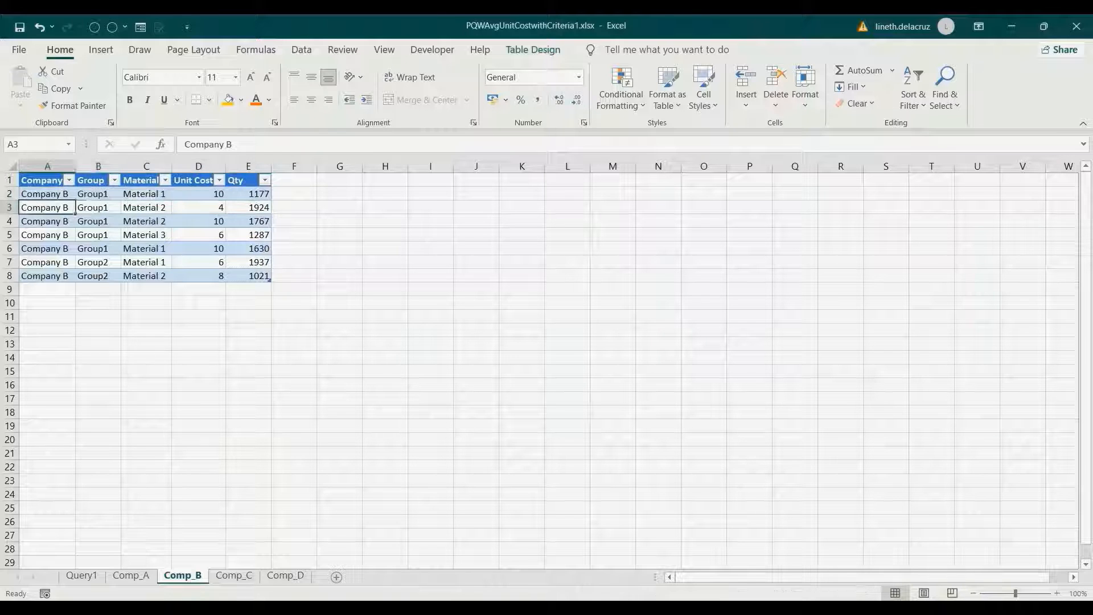
pyautogui.moveTo(45, 207); pyautogui.dragTo(248, 221)
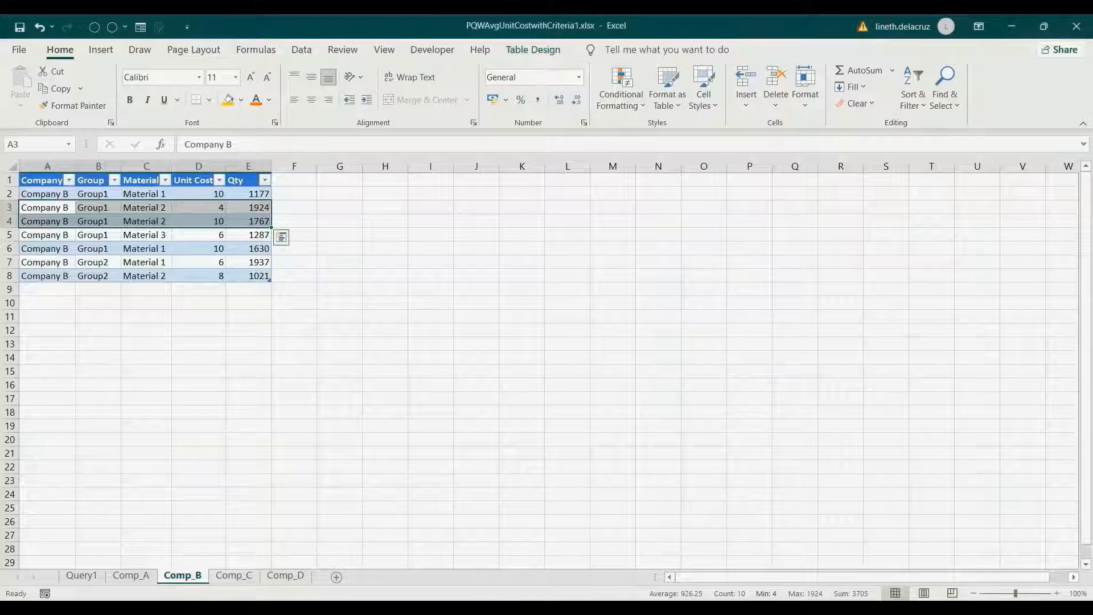
pyautogui.moveTo(198, 207); pyautogui.dragTo(199, 221)
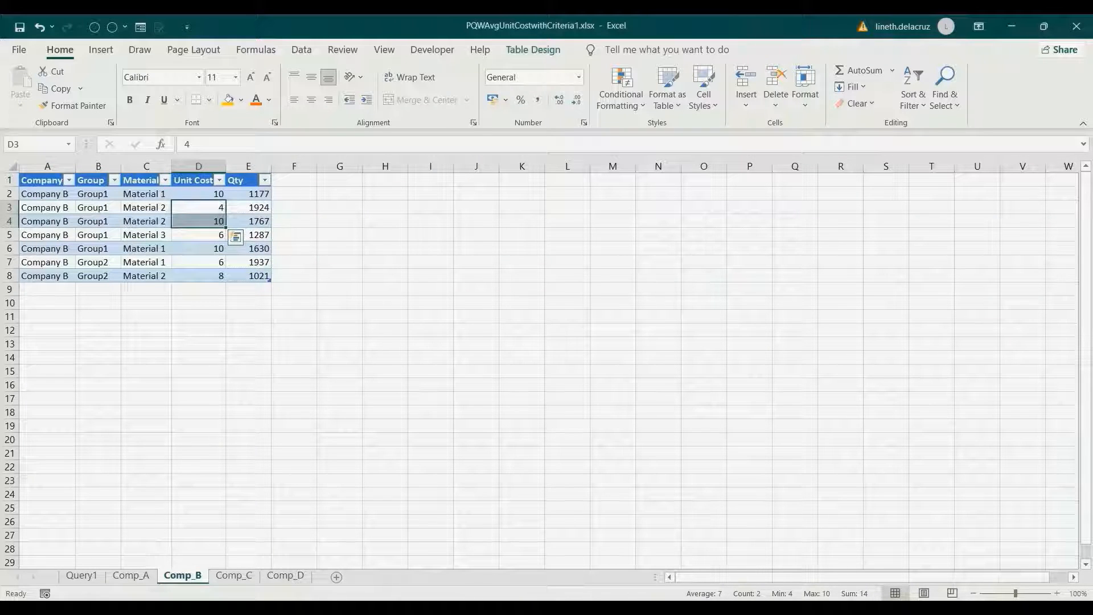
# - Enter =SUMPRODUCT(D3:D4,E3:E4)/SUM(E3:E4) in Comp_B cell G3, returning 6.872392
pyautogui.click(339, 207)
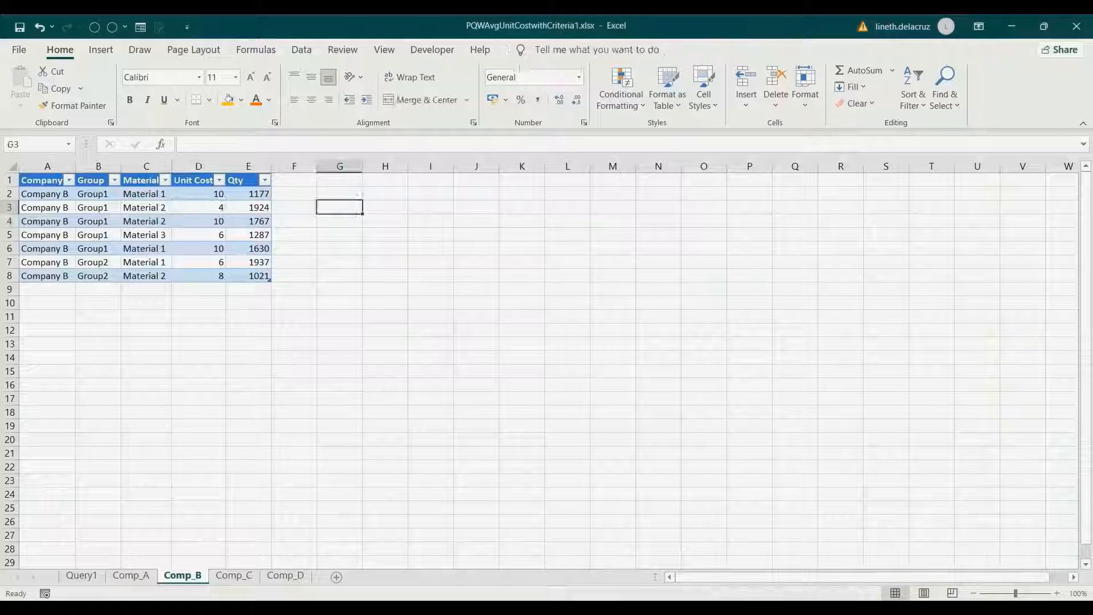
pyautogui.write('=s')
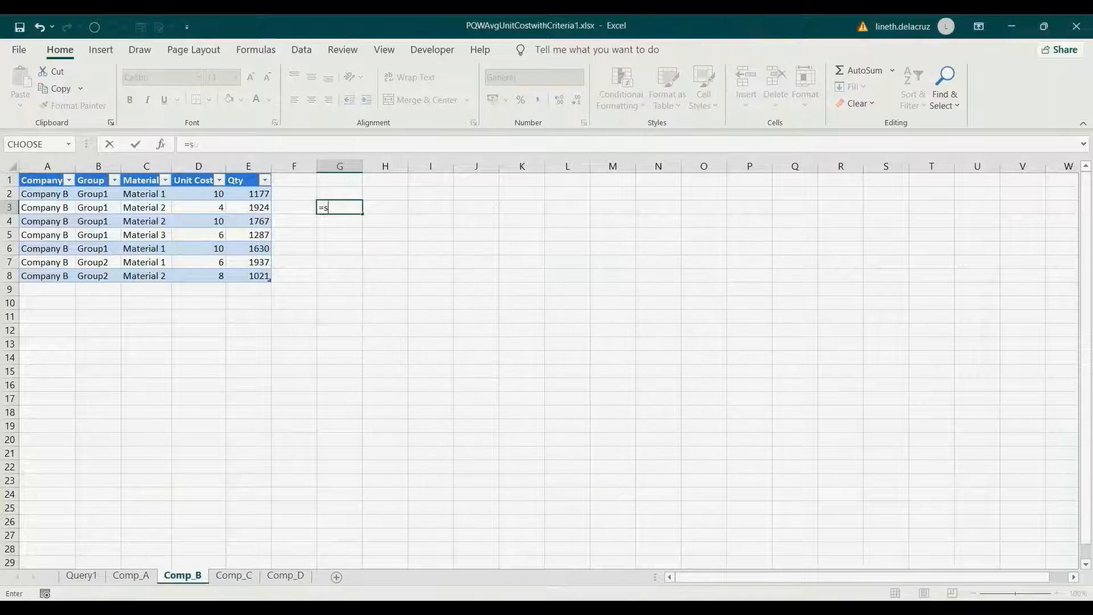
pyautogui.write('umproduct(')
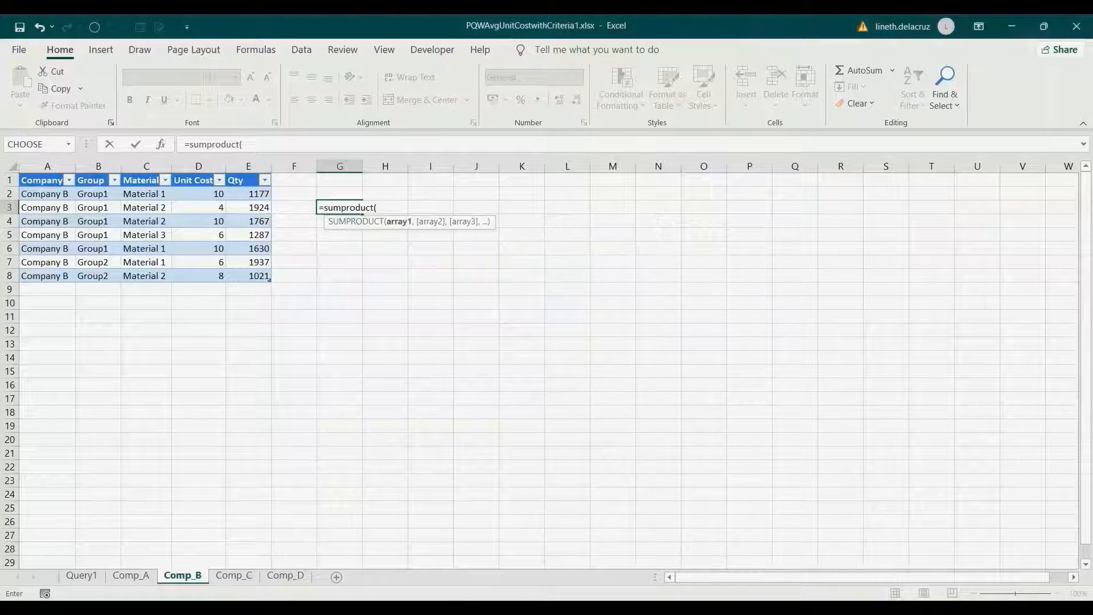
pyautogui.moveTo(198, 207); pyautogui.dragTo(248, 221)
pyautogui.write(',E3:E4)')
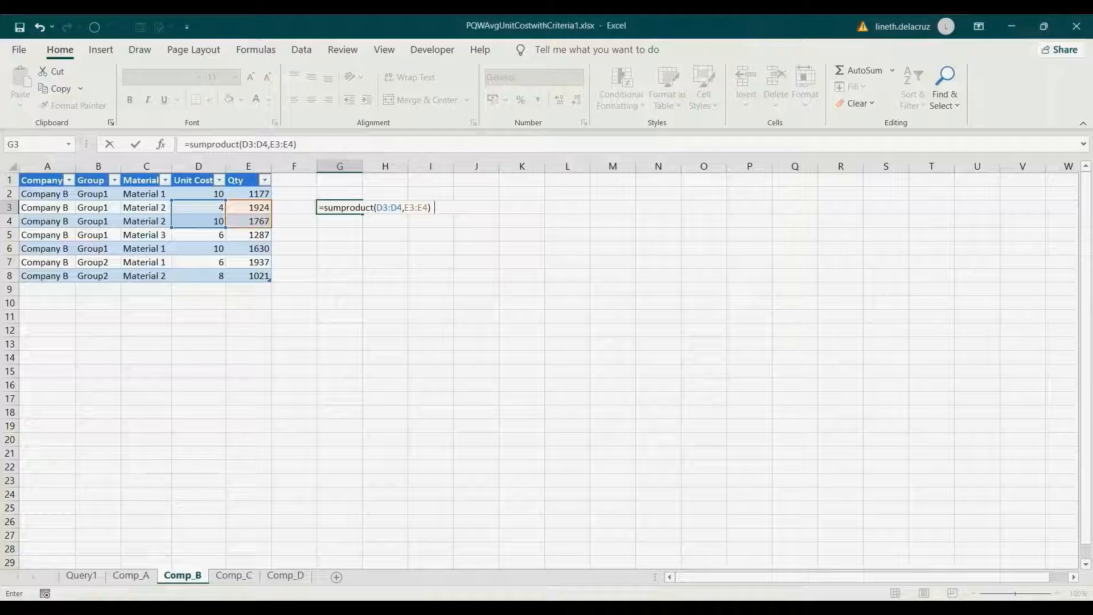
pyautogui.write('/sum(')
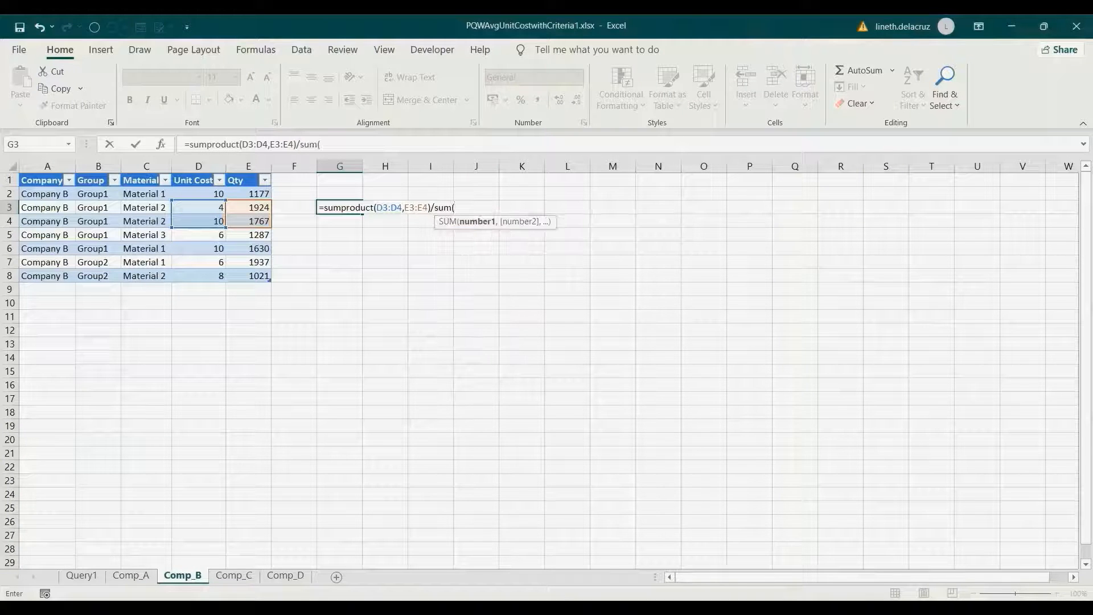
pyautogui.moveTo(253, 207); pyautogui.dragTo(259, 222)
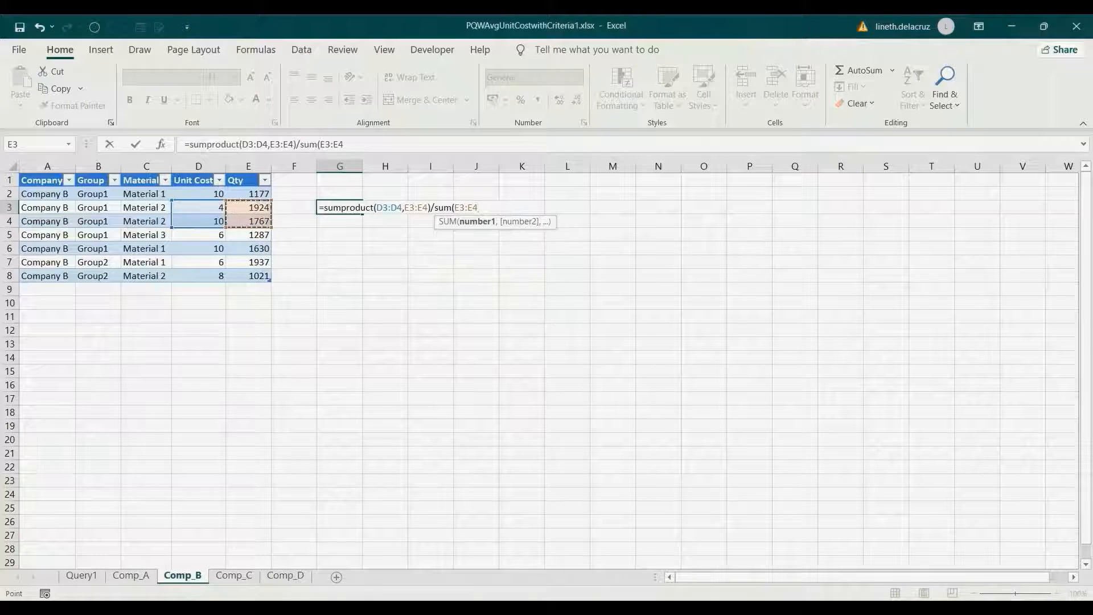
pyautogui.write(')')
pyautogui.press('Return')
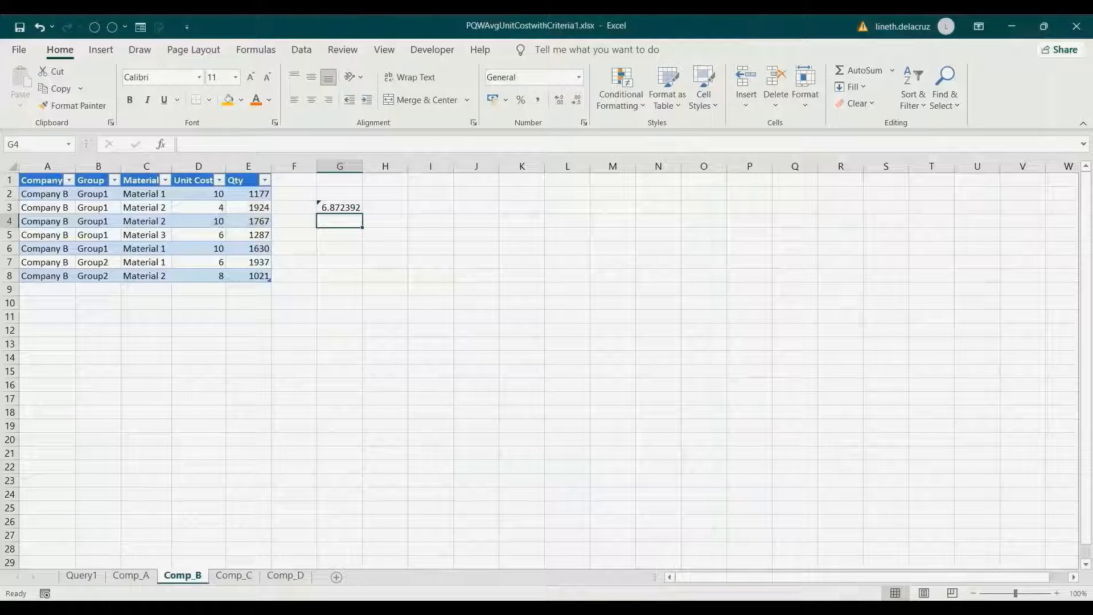
# - Check the G3 formula against the Group1 Material 2 rows and return to the Query1 pivot
pyautogui.click(339, 207)
pyautogui.moveTo(47, 207); pyautogui.dragTo(147, 207)
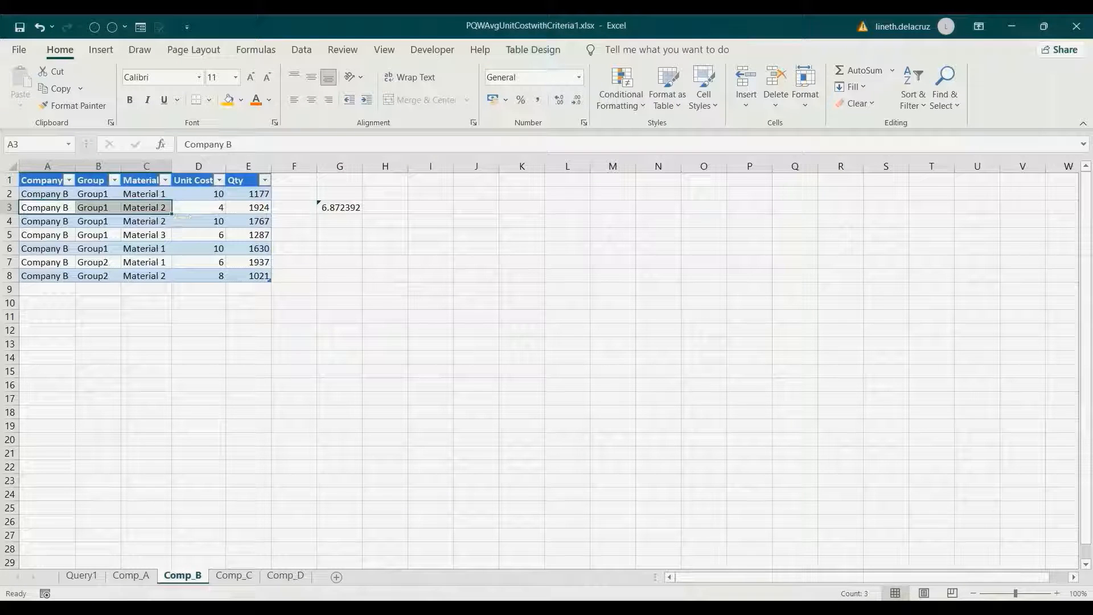
pyautogui.click(81, 576)
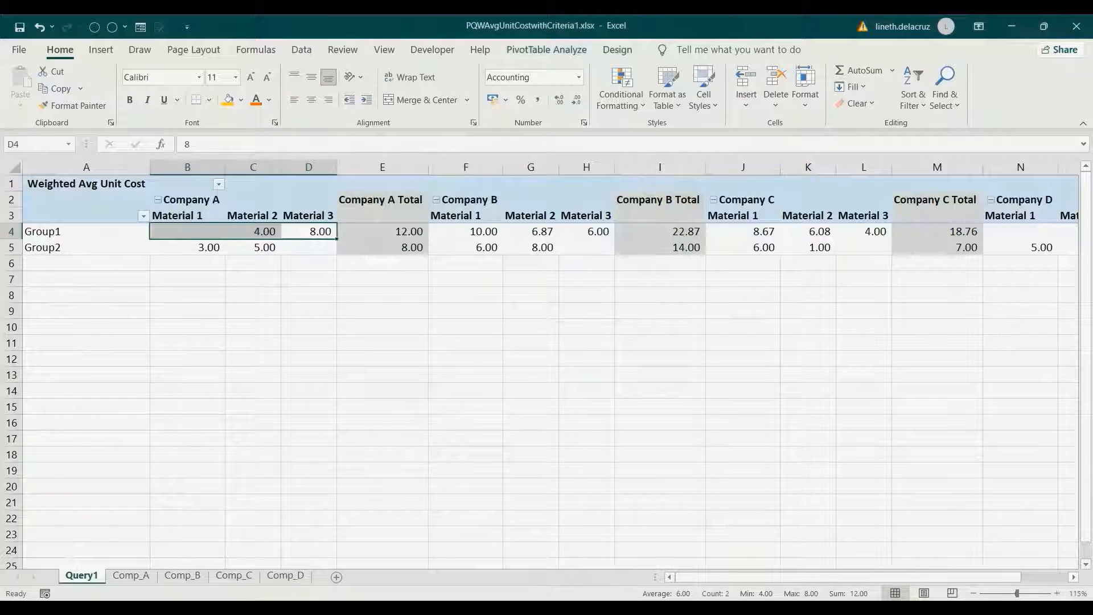
# - Confirm the pivot's Company B Group1 Material 2 value is 6.87239230560824, then switch to Book1
pyautogui.click(530, 216)
pyautogui.click(530, 232)
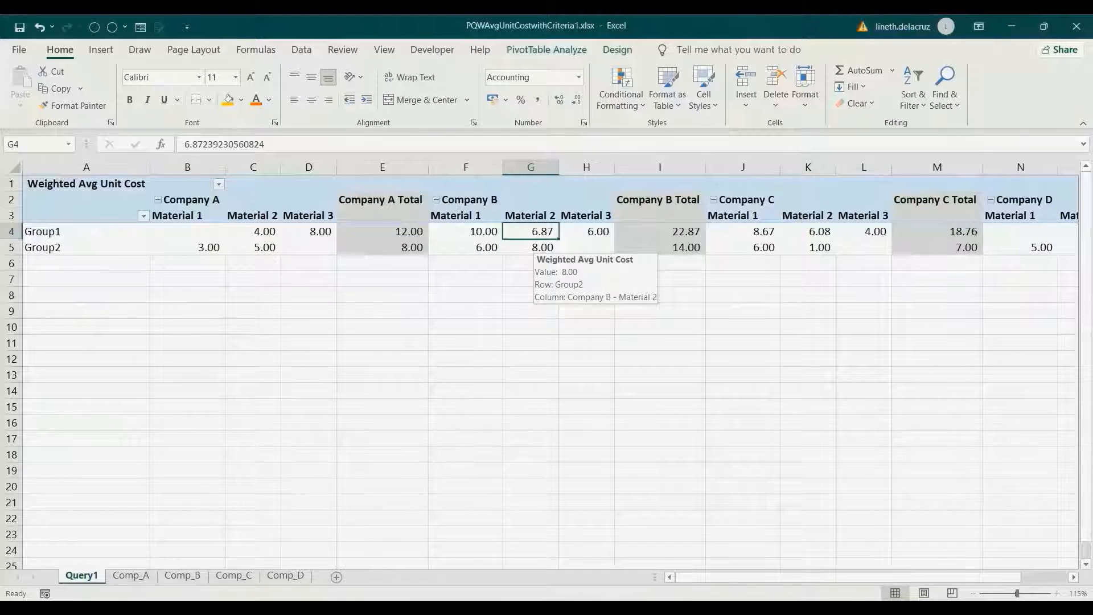
pyautogui.click(545, 609)
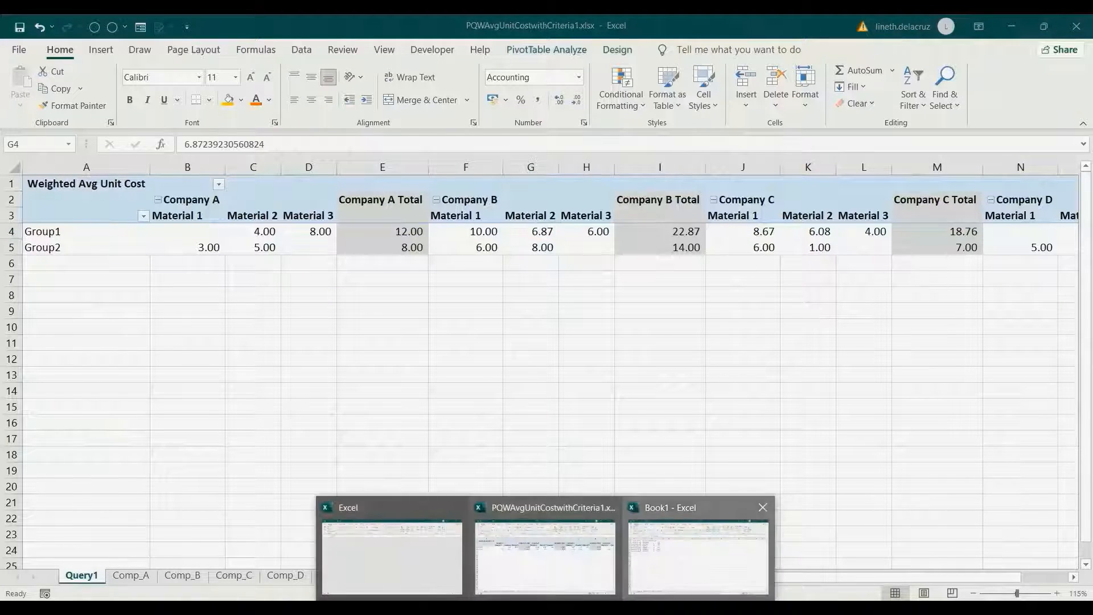
pyautogui.click(698, 554)
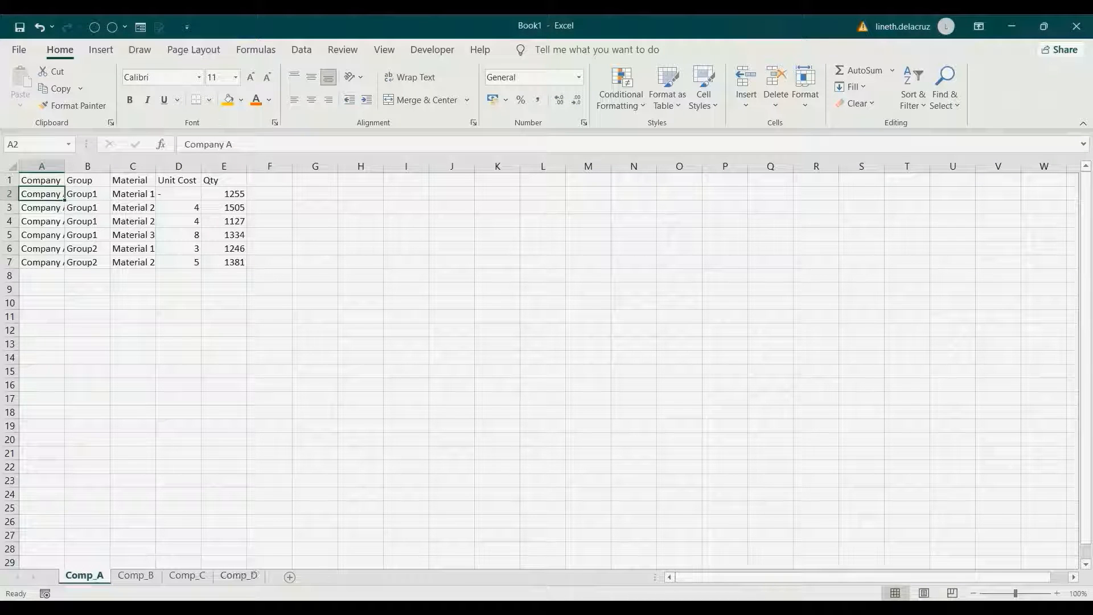
pyautogui.press('Up')
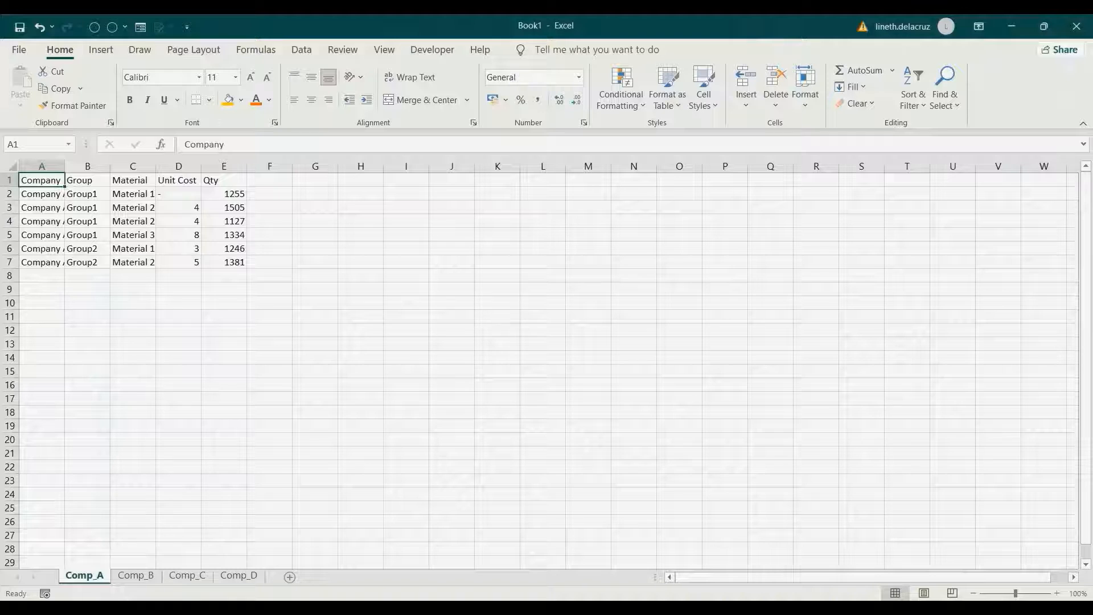
pyautogui.hotkey('ctrl', 'a')
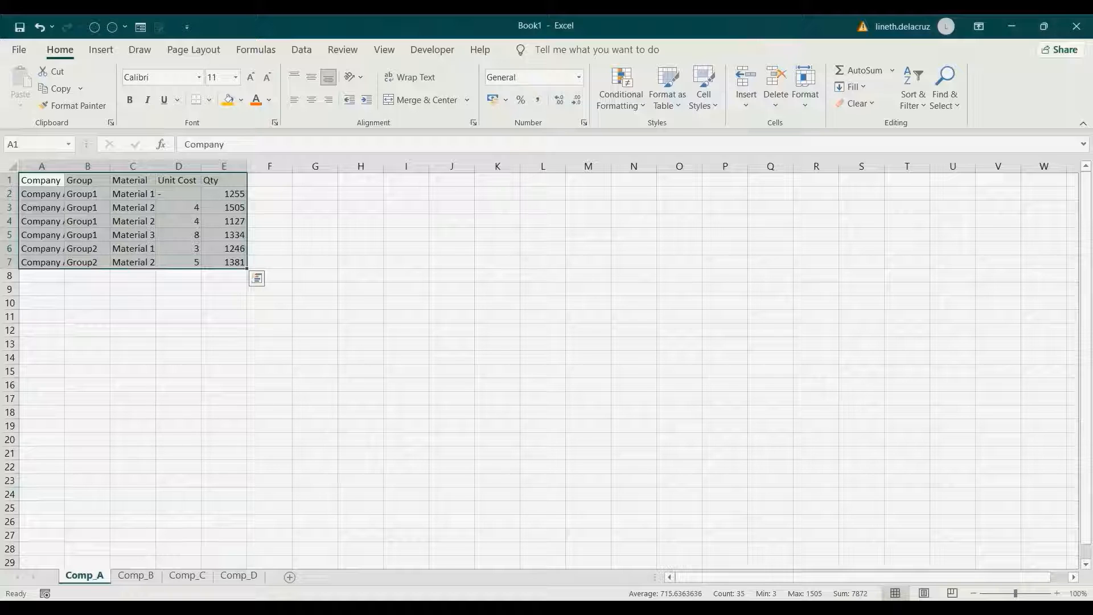
# - Convert the Company A data into a table with headers named Comp_A
pyautogui.hotkey('ctrl', 't')
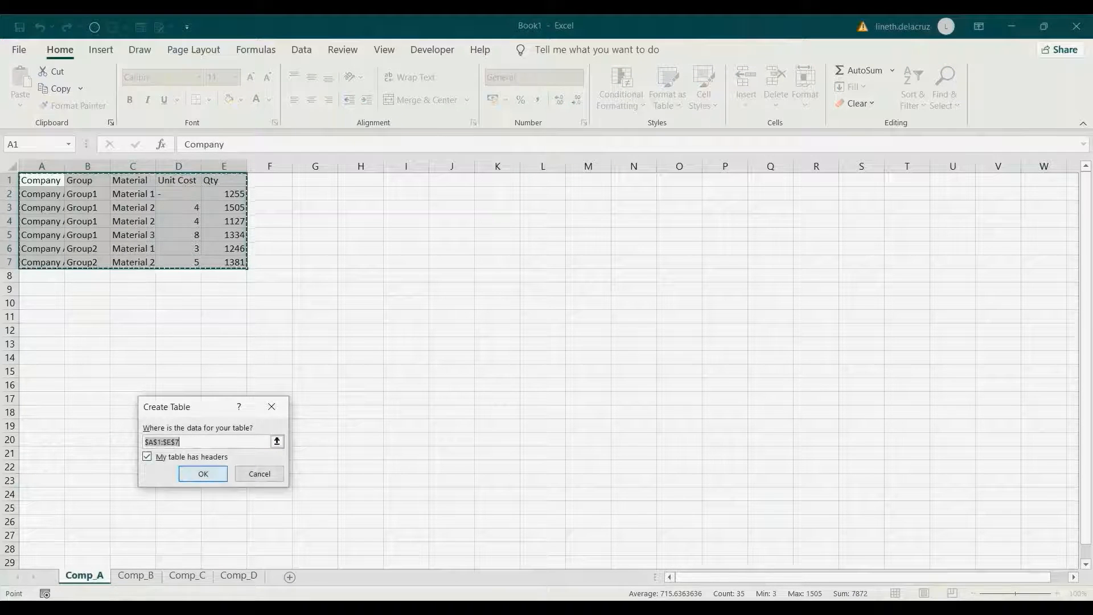
pyautogui.press('Return')
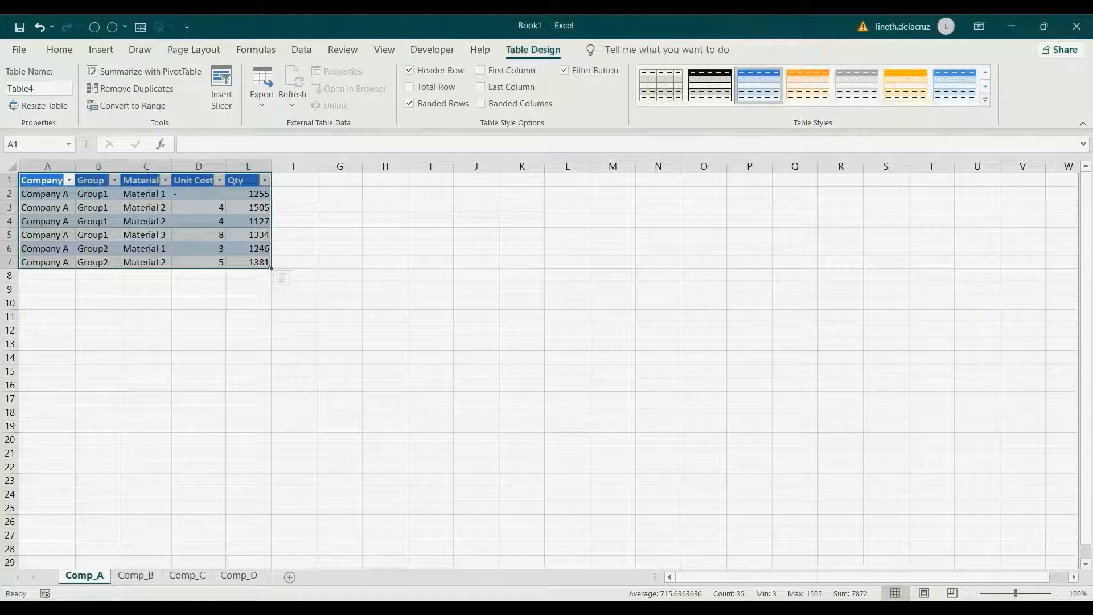
pyautogui.click(39, 89)
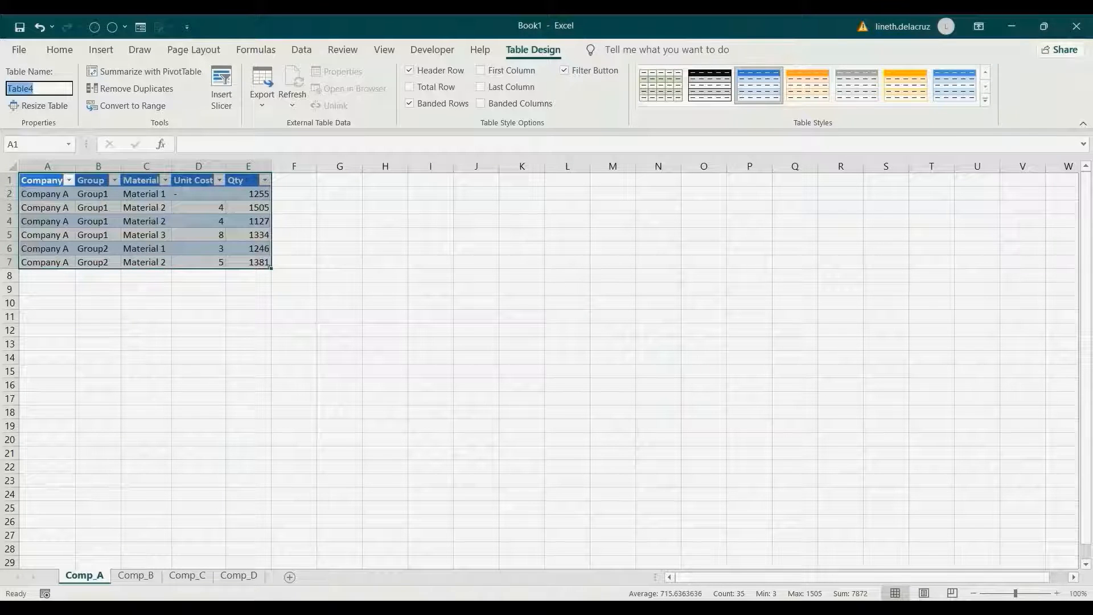
pyautogui.write('Comp_A')
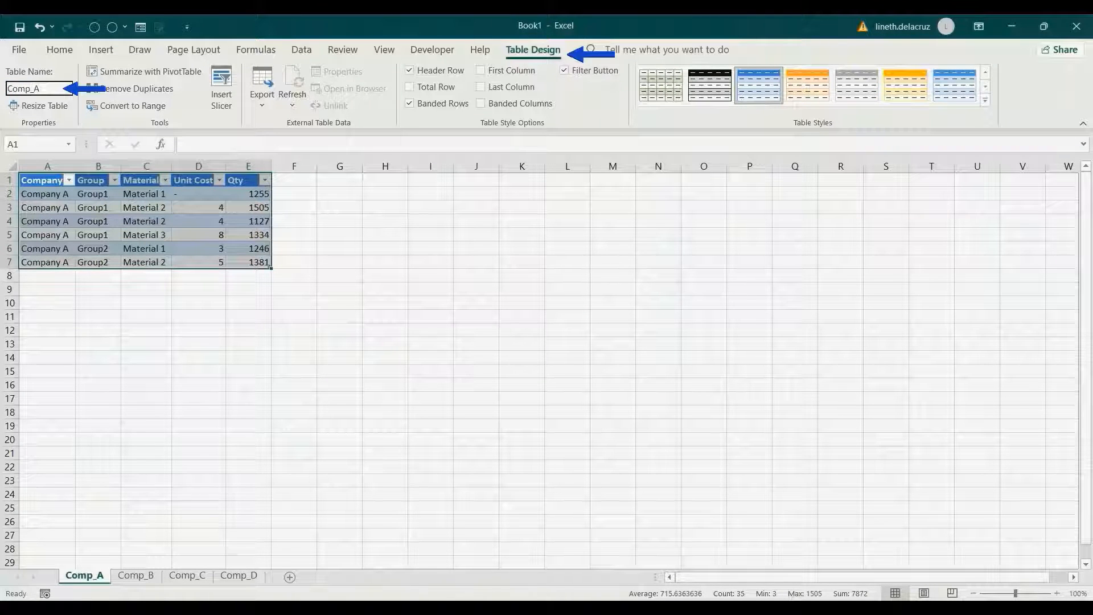
pyautogui.press('Return')
# - Check the Comp_B, Comp_C and Comp_D sheets for their matching tables
pyautogui.click(136, 576)
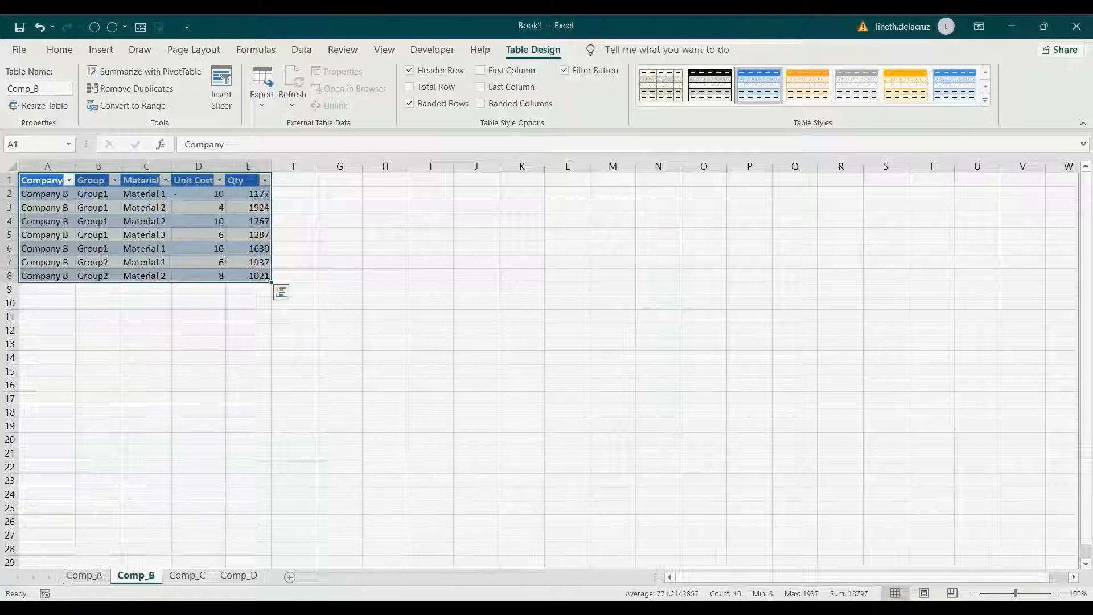
pyautogui.click(188, 575)
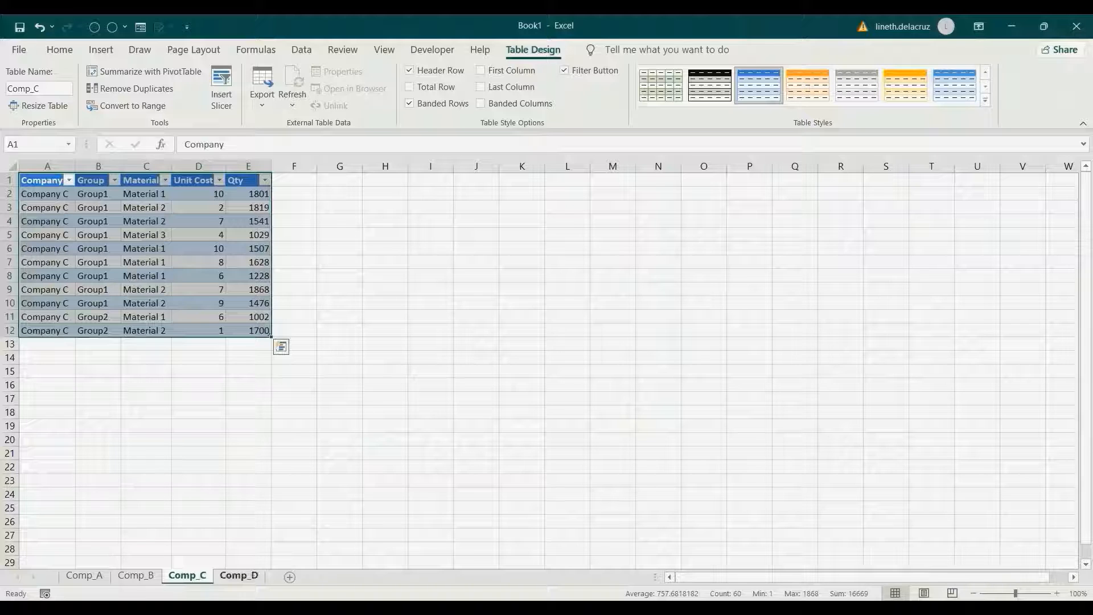
pyautogui.click(239, 576)
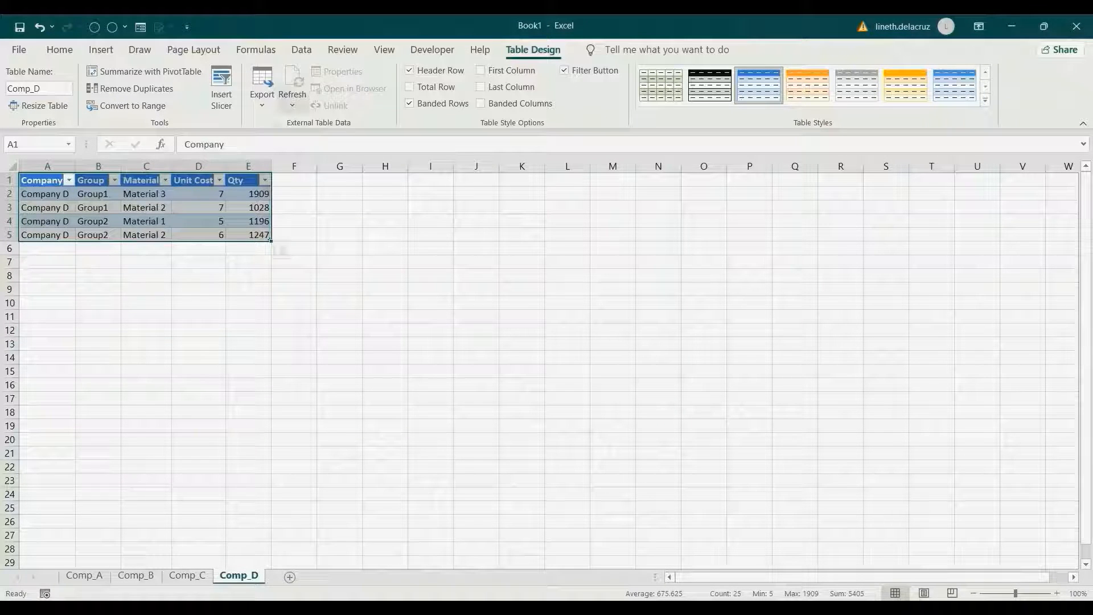
# - Create a Blank Query via Data > Get Data > From Other Sources
pyautogui.click(301, 50)
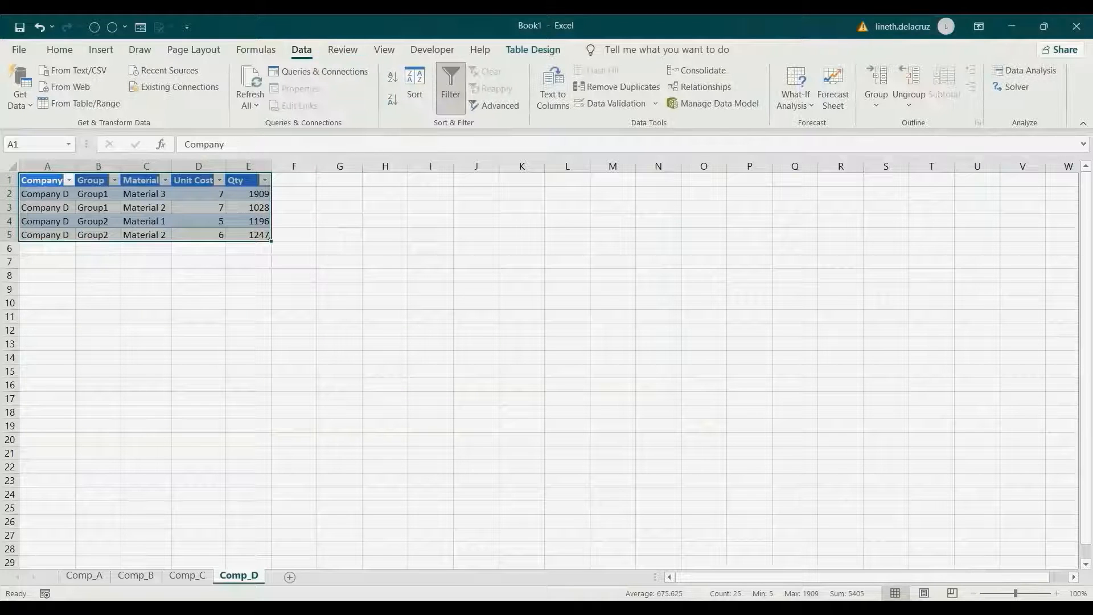
pyautogui.click(20, 88)
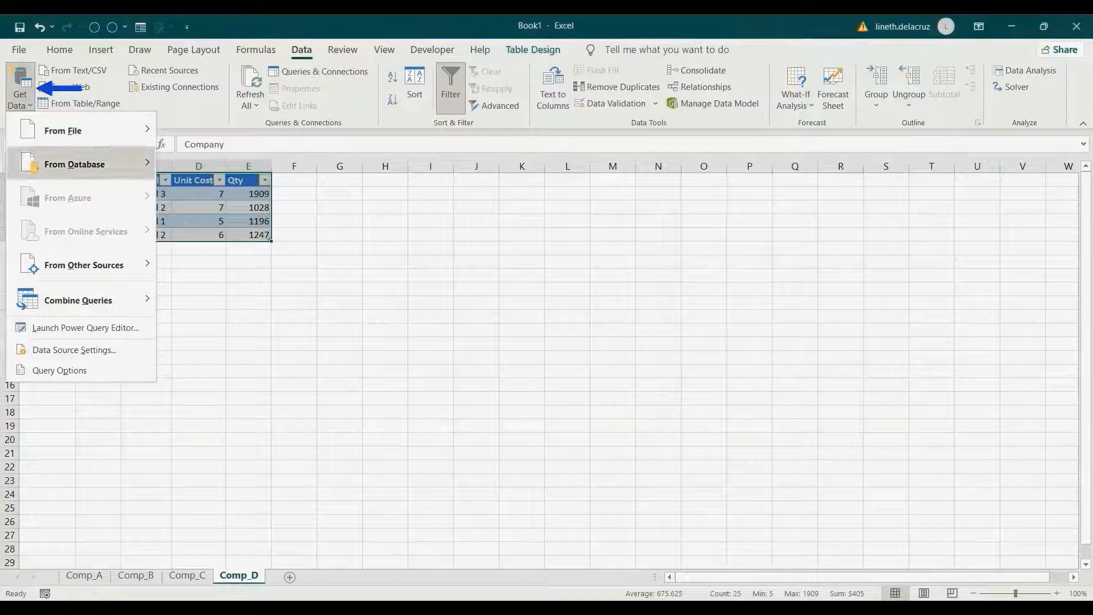
pyautogui.moveTo(83, 265)
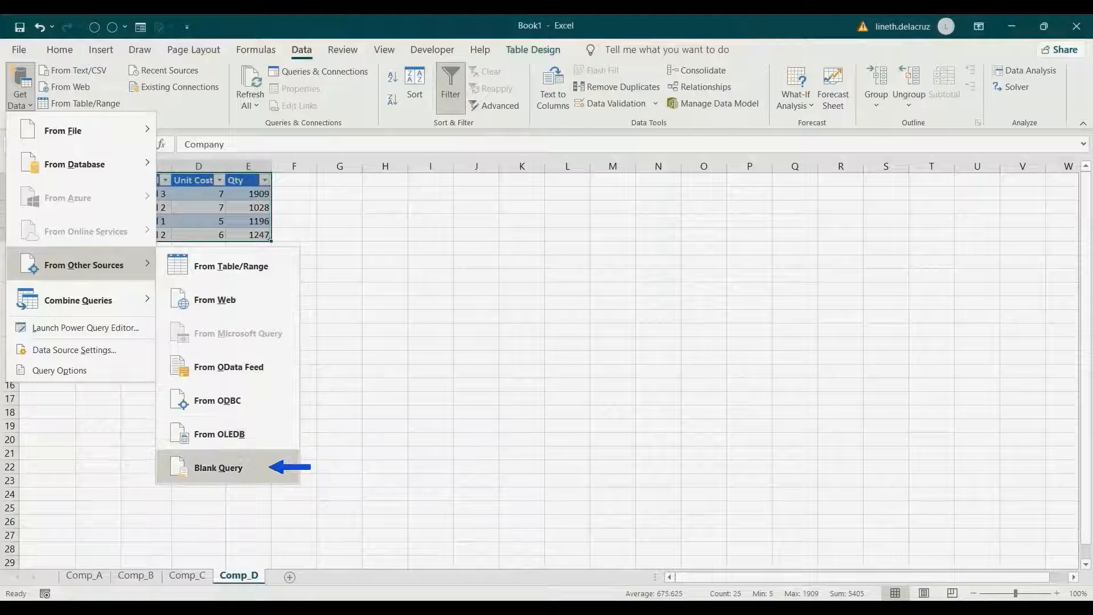
pyautogui.click(218, 467)
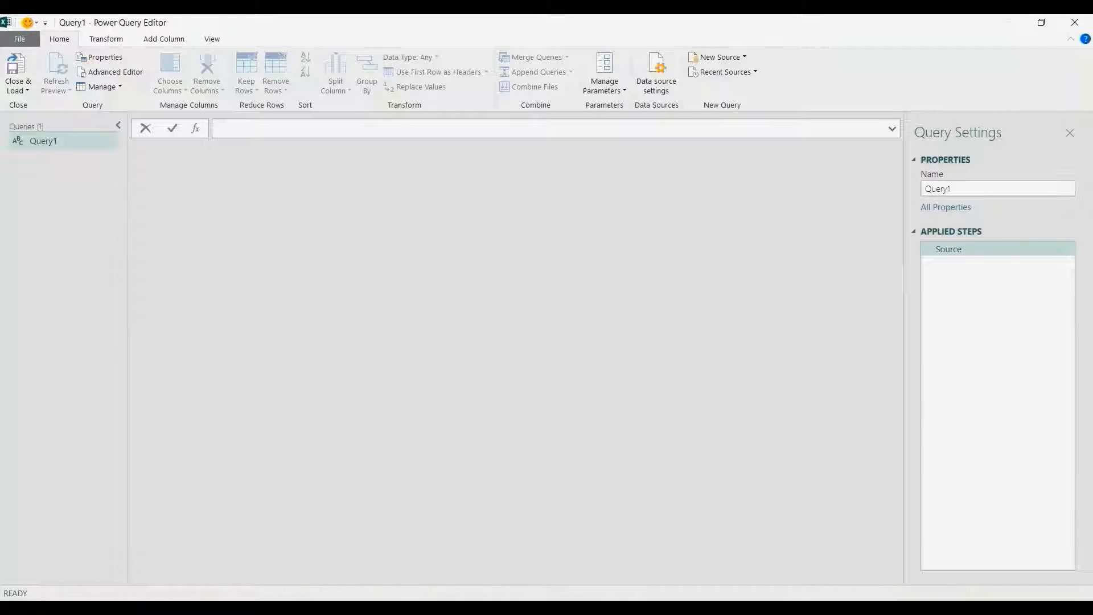
# - Rename the new query from Query1 to Report in Query Settings
pyautogui.doubleClick(937, 189)
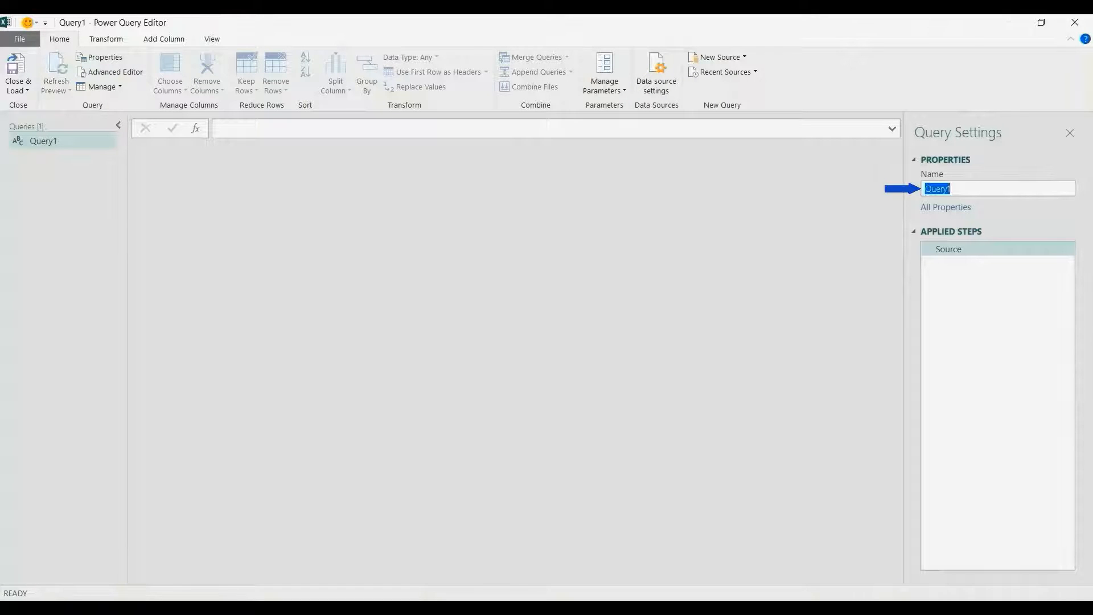
pyautogui.write('Report')
pyautogui.press('Return')
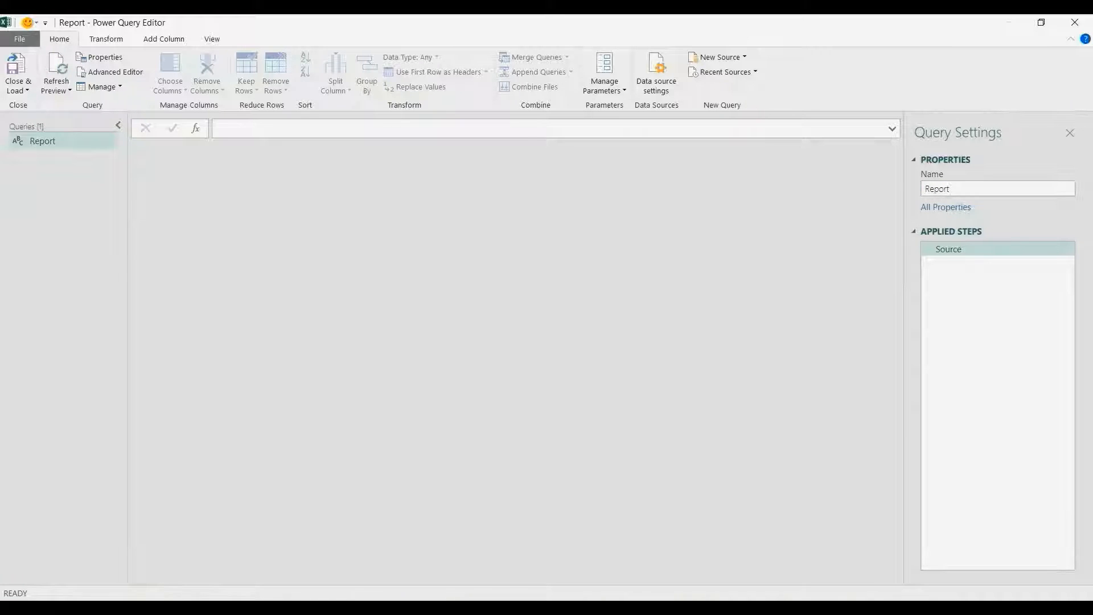
pyautogui.click(219, 128)
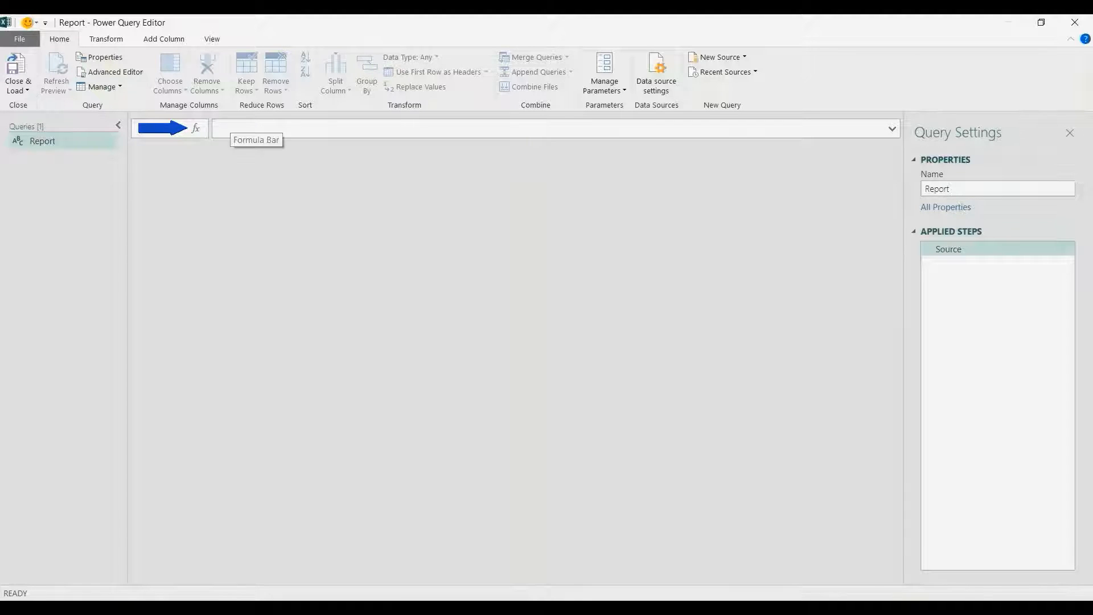
# - Set the Report query source to = Excel.CurrentWorkbook(), listing tables Comp_A to Comp_D
pyautogui.write('=')
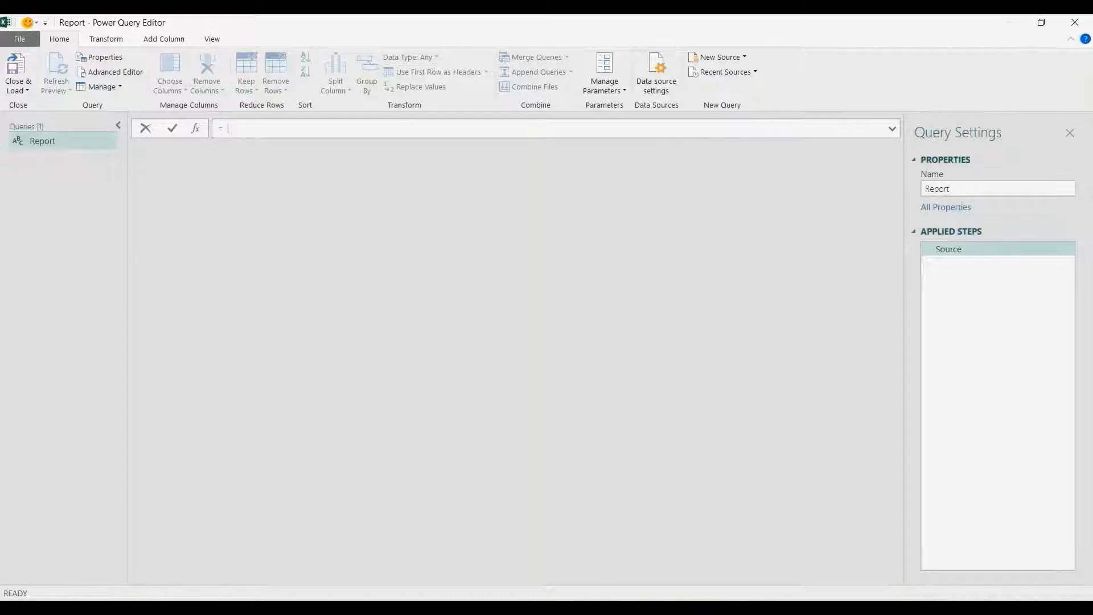
pyautogui.write(' Excel.CurrentWorkbook()')
pyautogui.doubleClick(312, 128)
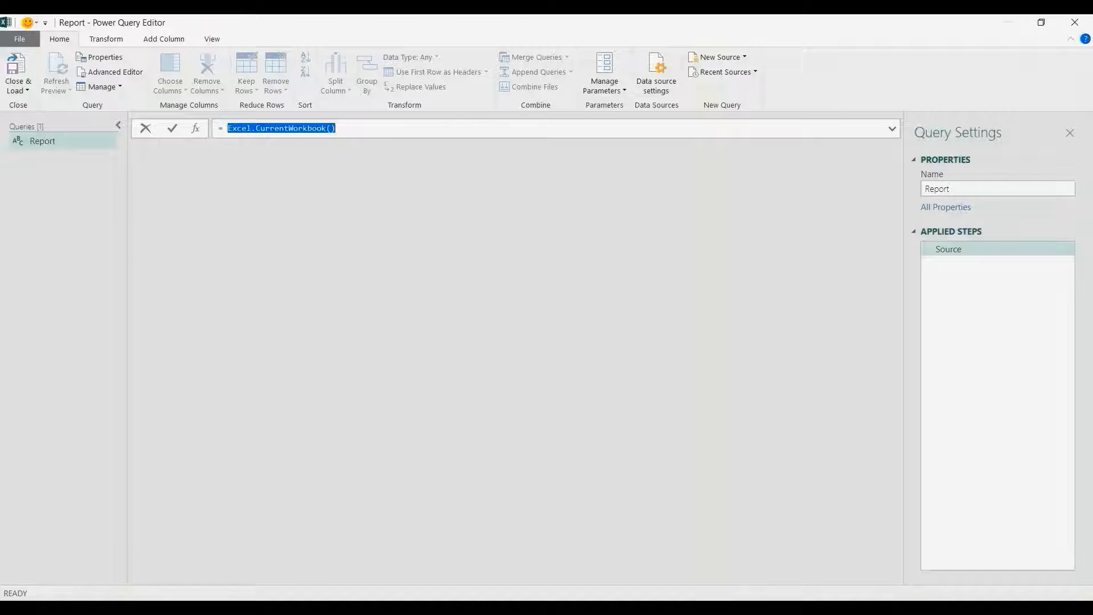
pyautogui.click(274, 128)
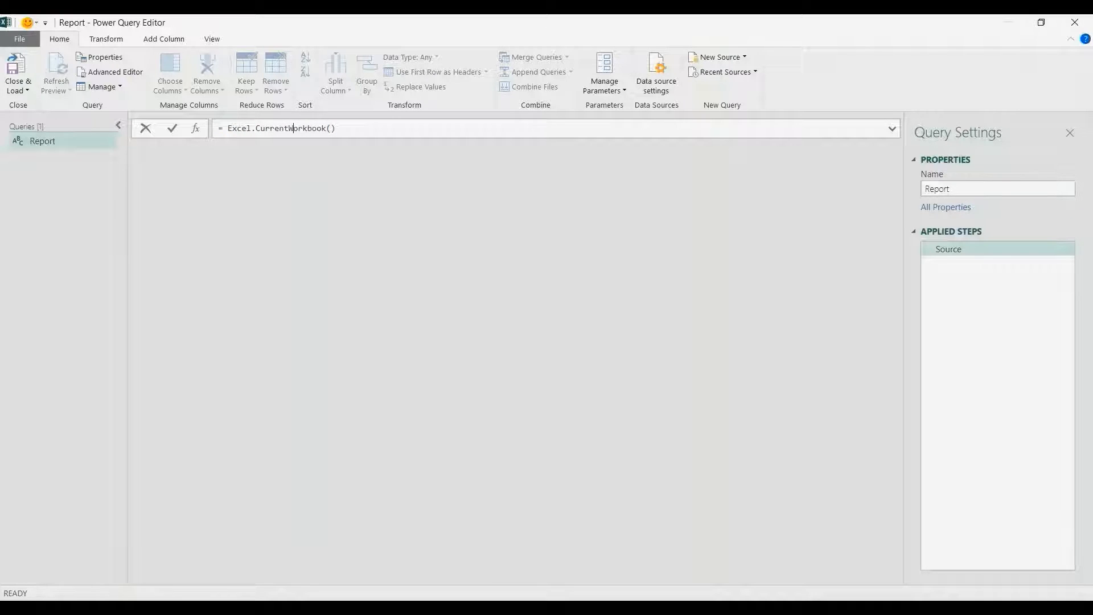
pyautogui.press('Return')
# - Preview the contents of each table, Comp_A through Comp_D, in the Content column
pyautogui.click(197, 165)
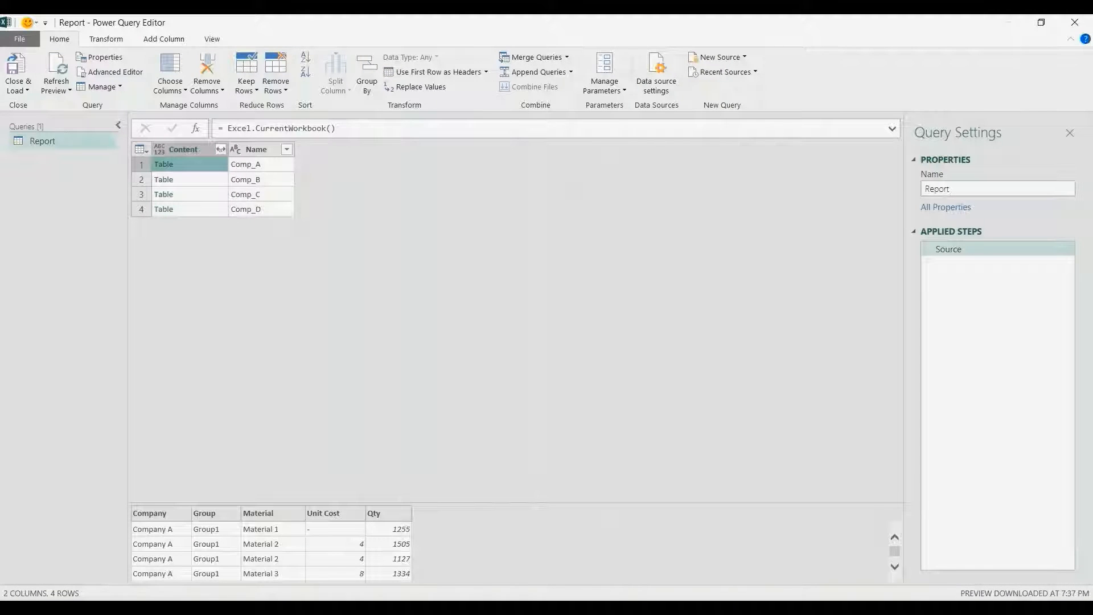
pyautogui.moveTo(535, 503); pyautogui.dragTo(535, 381)
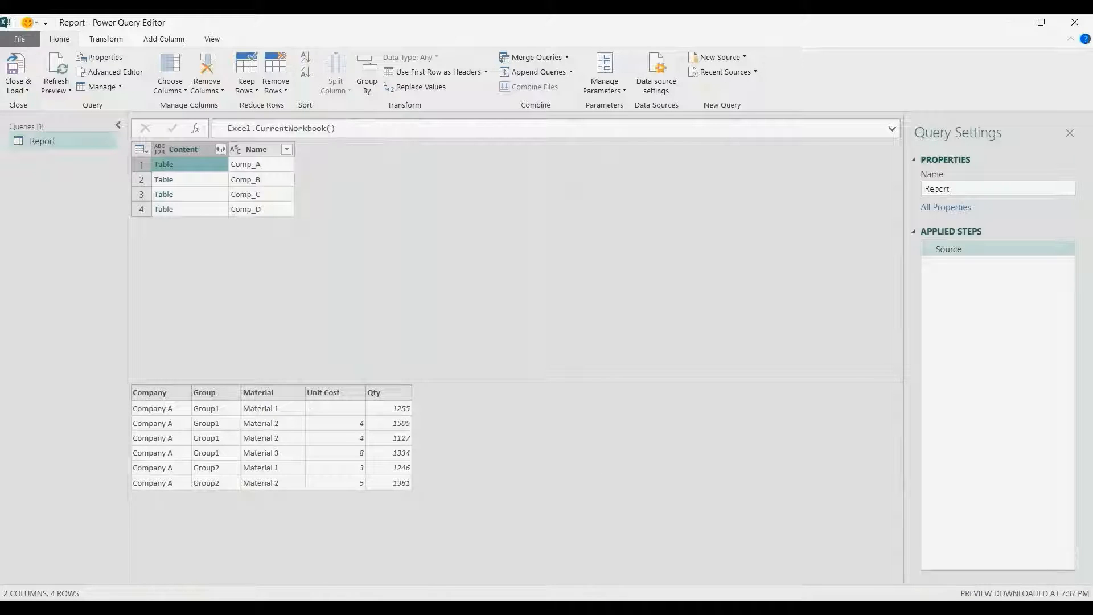
pyautogui.press('Down')
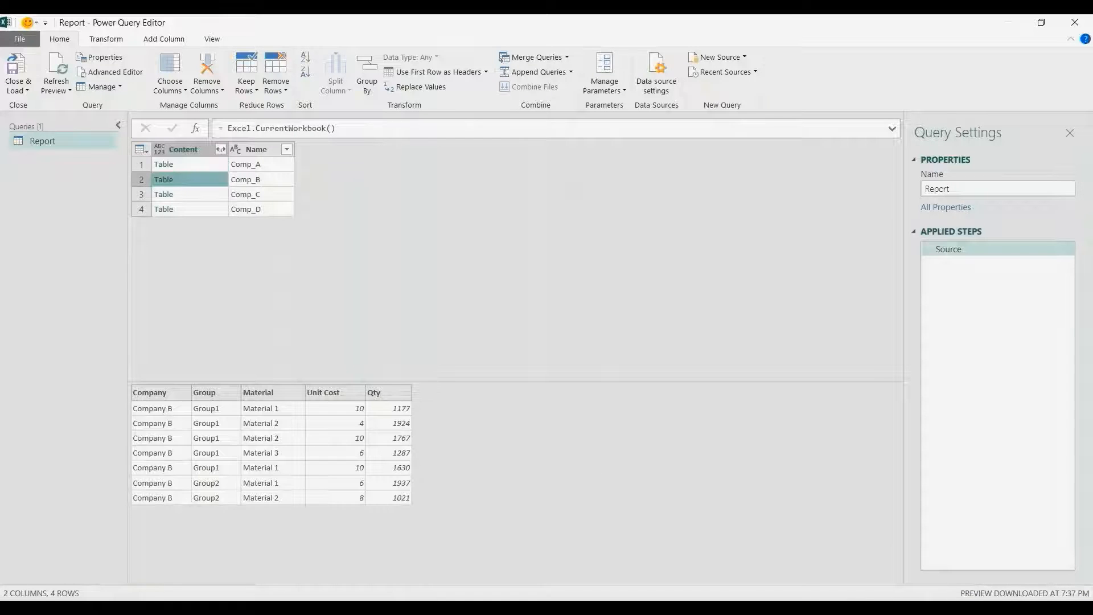
pyautogui.click(256, 149)
pyautogui.click(196, 179)
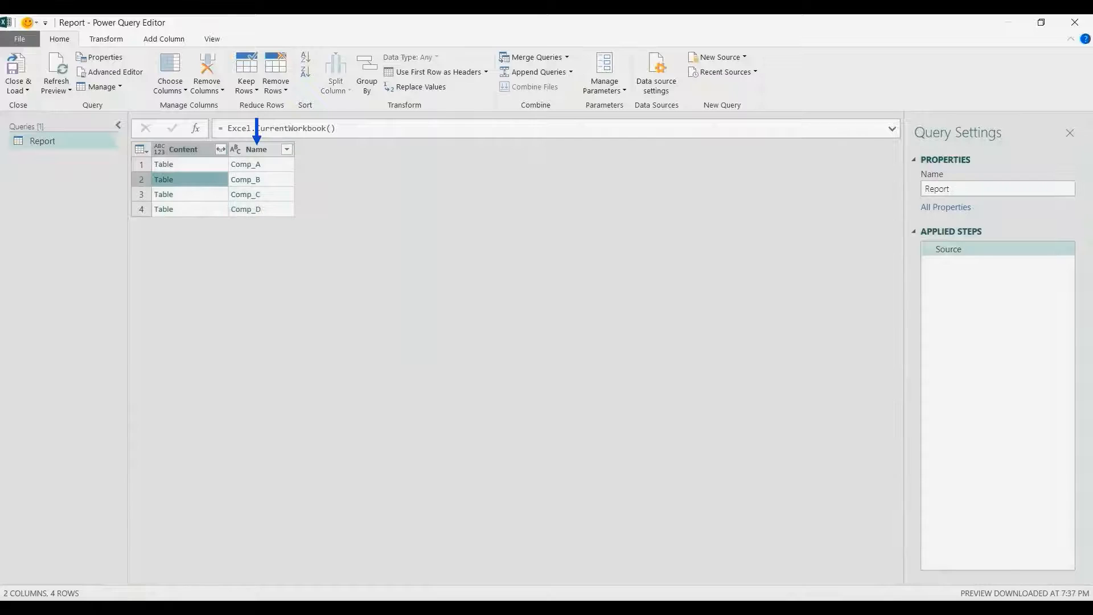
pyautogui.press('Down')
pyautogui.press('Down')
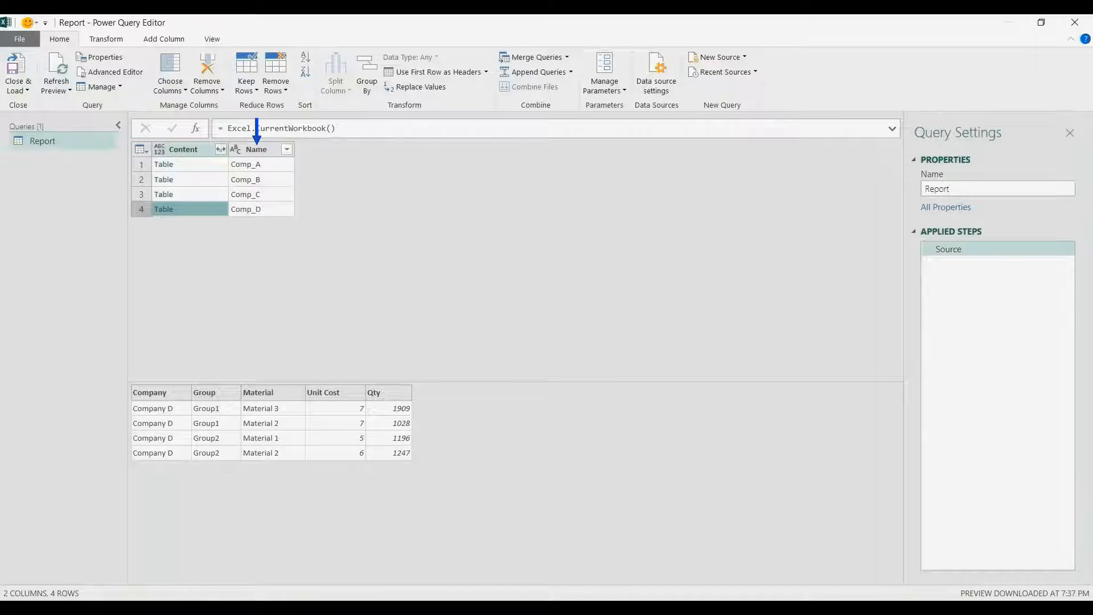
pyautogui.click(220, 149)
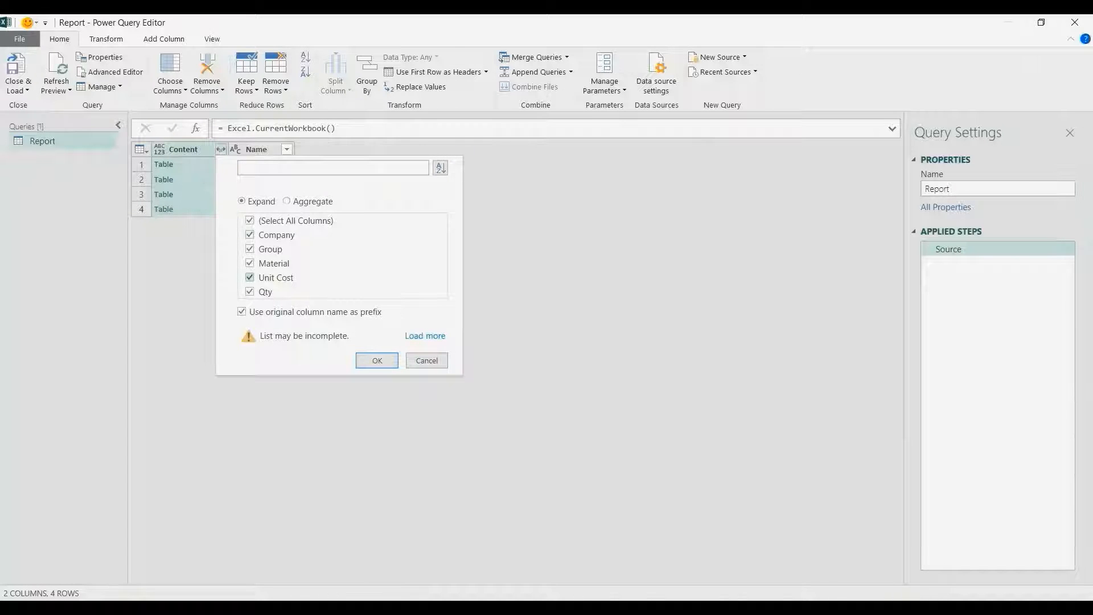
# - Expand Content without original-name prefixes into 28 rows and delete the Name column
pyautogui.click(242, 312)
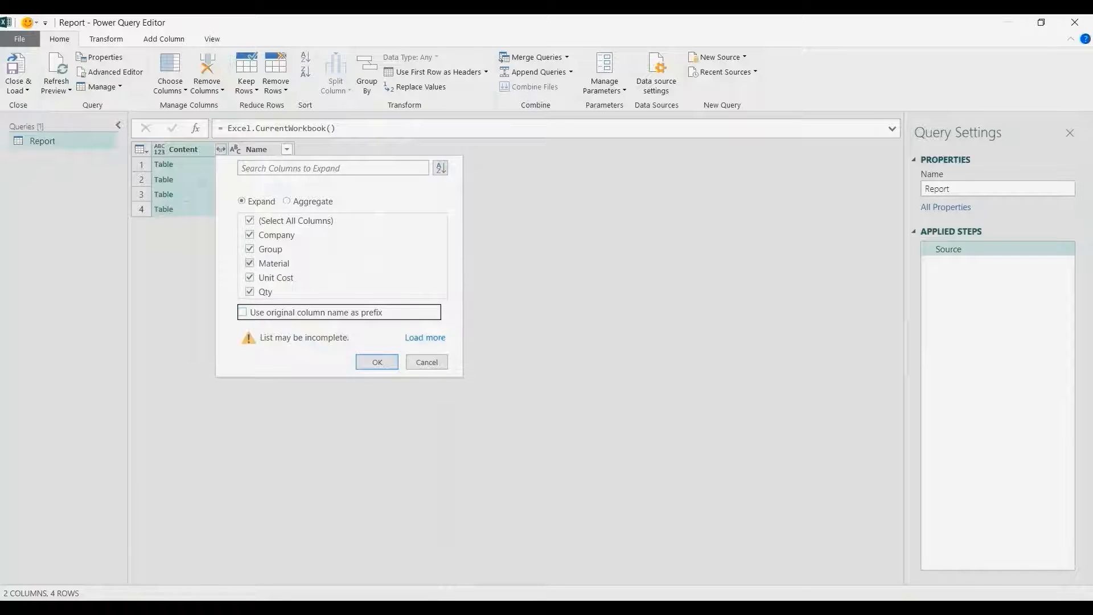
pyautogui.press('Return')
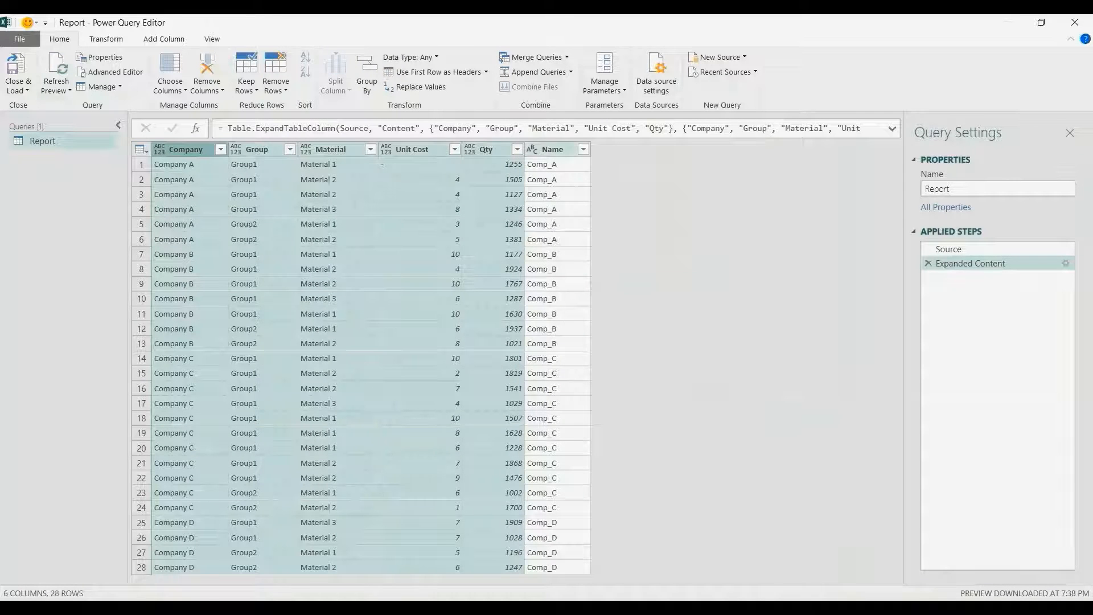
pyautogui.click(554, 149)
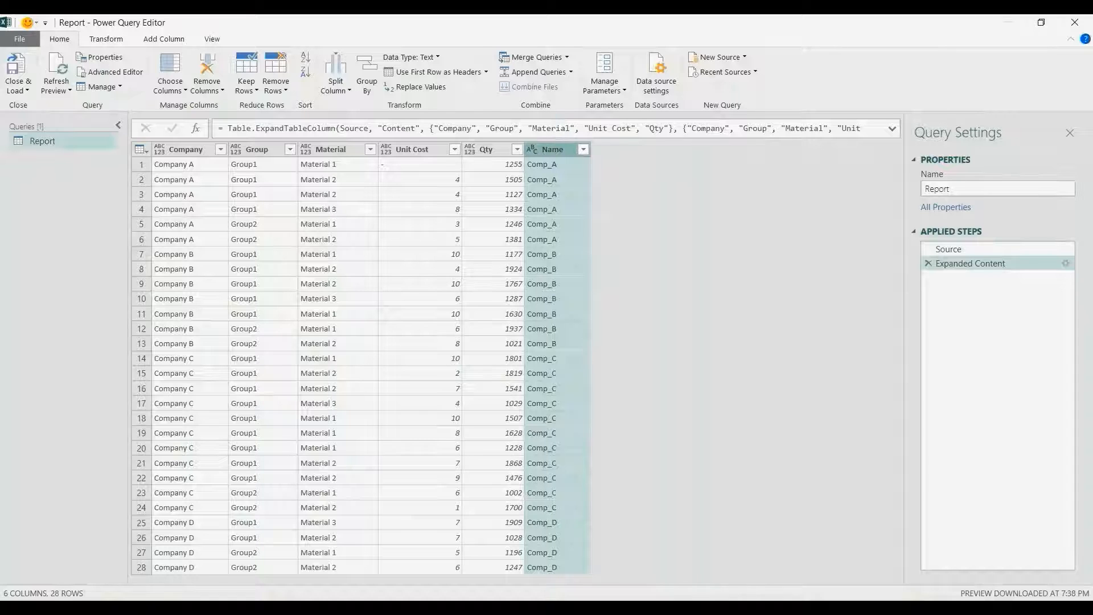
pyautogui.press('Delete')
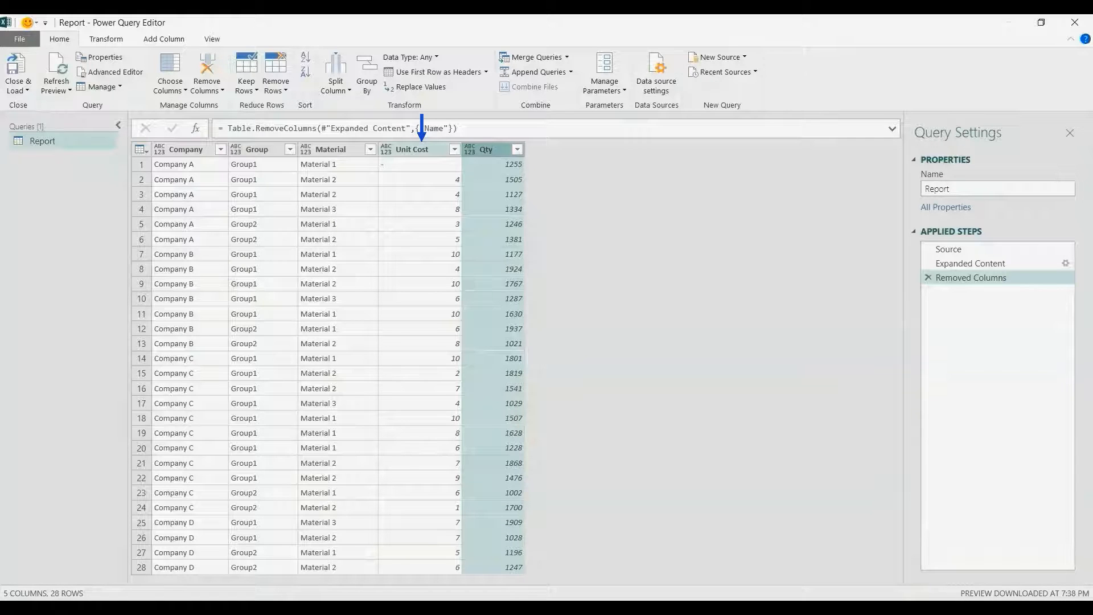
# - Change the Unit Cost and Qty columns to Decimal Number, then select both columns together
pyautogui.click(420, 149)
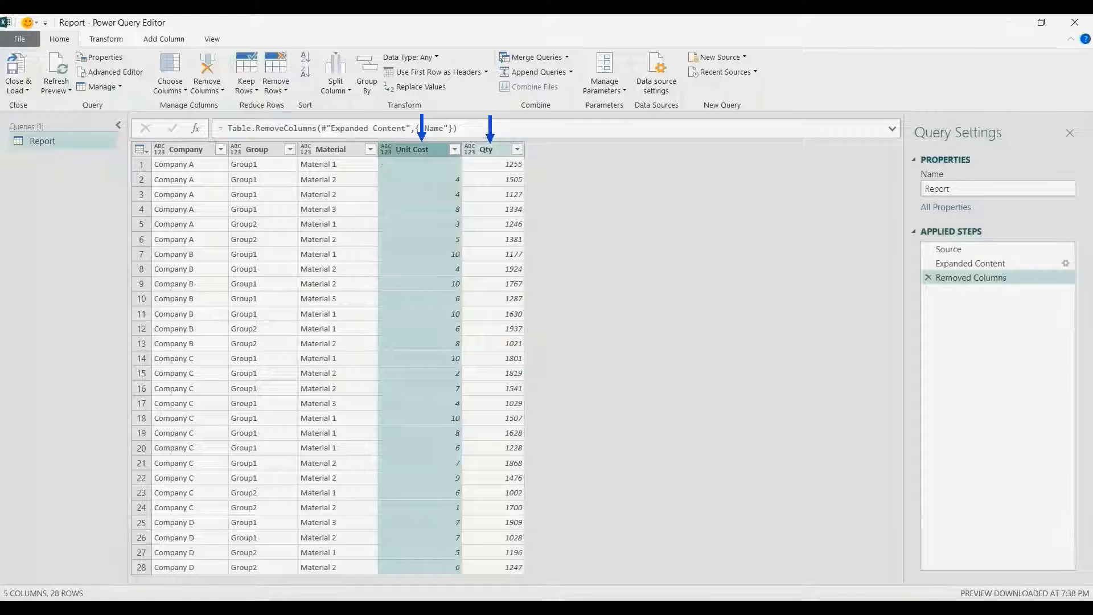
pyautogui.keyDown('ctrl'); pyautogui.click(487, 149); pyautogui.keyUp('ctrl')
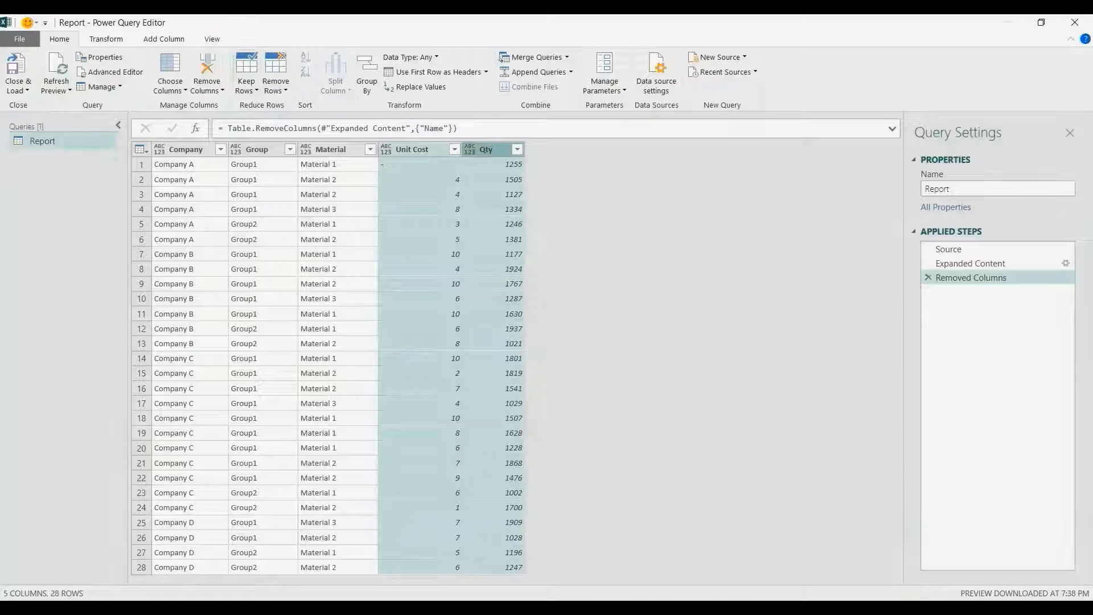
pyautogui.click(164, 40)
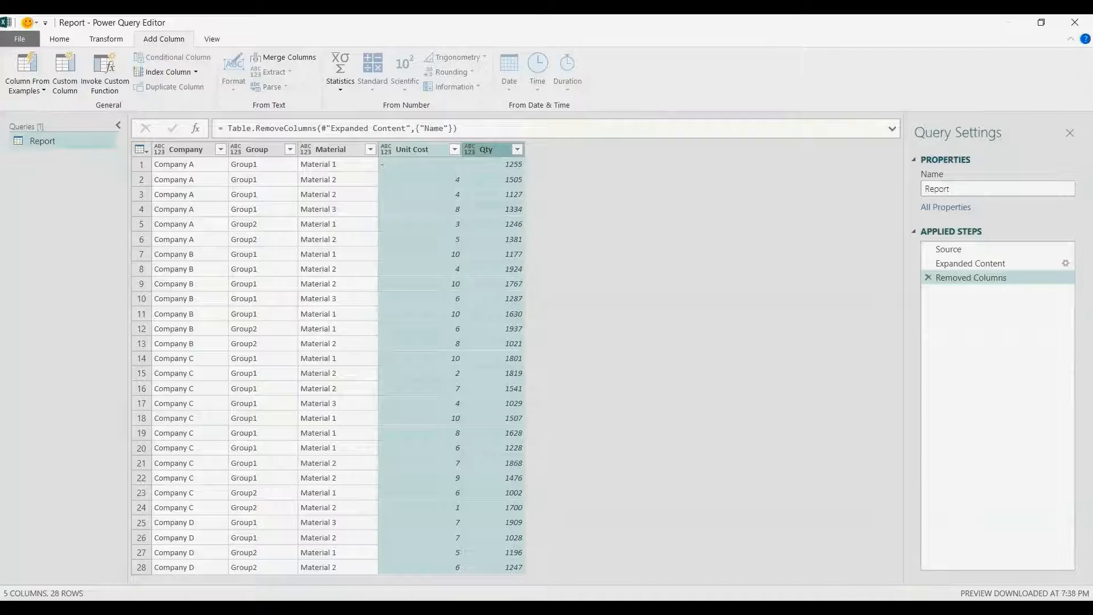
pyautogui.click(386, 150)
pyautogui.click(421, 164)
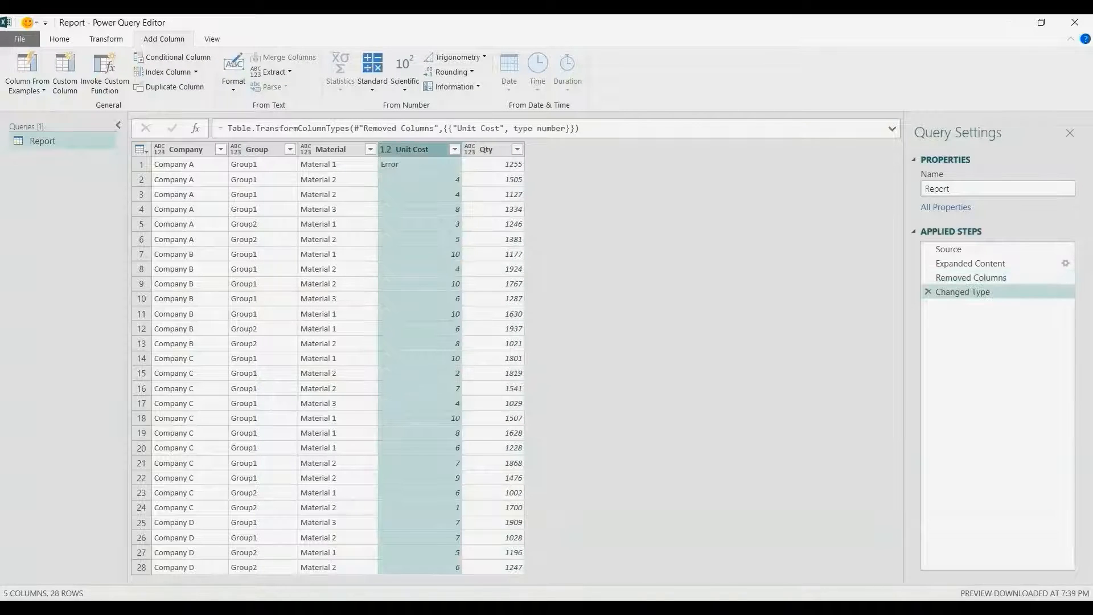
pyautogui.click(489, 149)
pyautogui.click(469, 149)
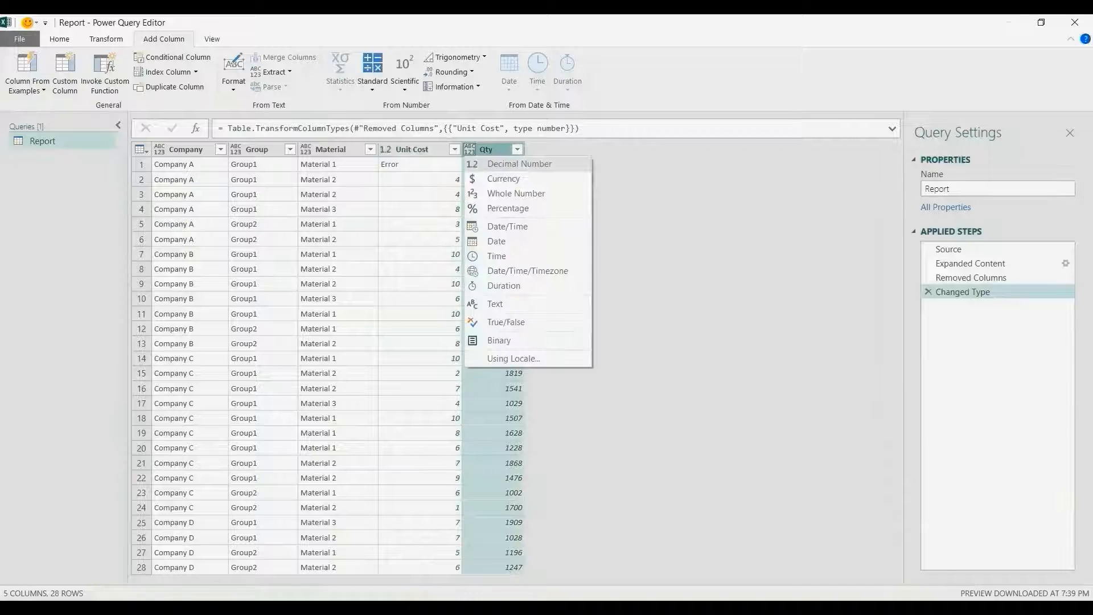
pyautogui.click(492, 164)
pyautogui.click(421, 149)
pyautogui.click(494, 163)
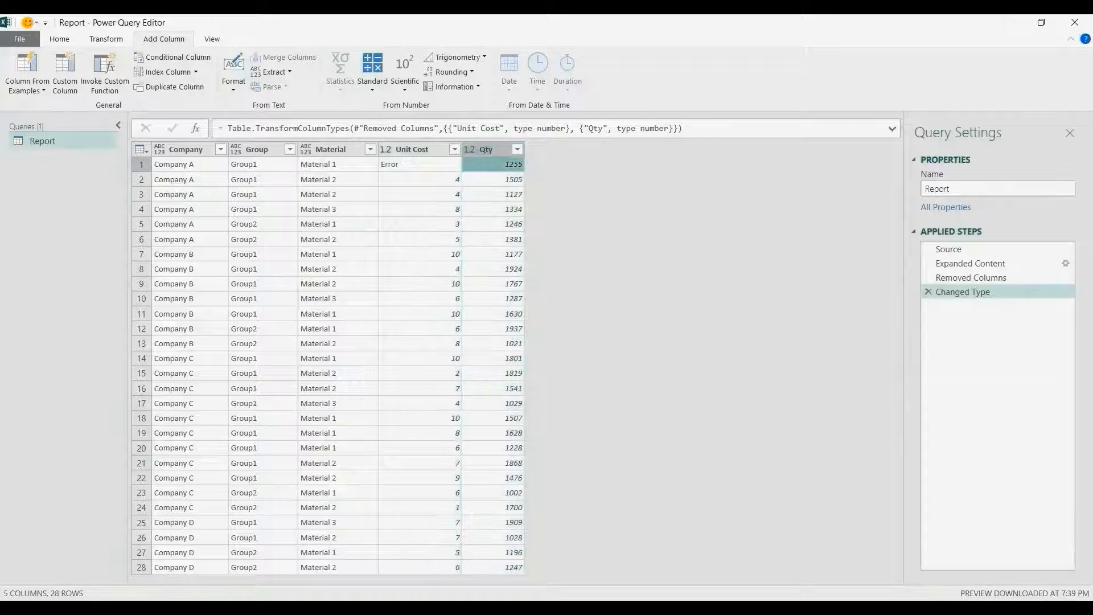
pyautogui.click(434, 150)
pyautogui.keyDown('ctrl'); pyautogui.click(488, 149); pyautogui.keyUp('ctrl')
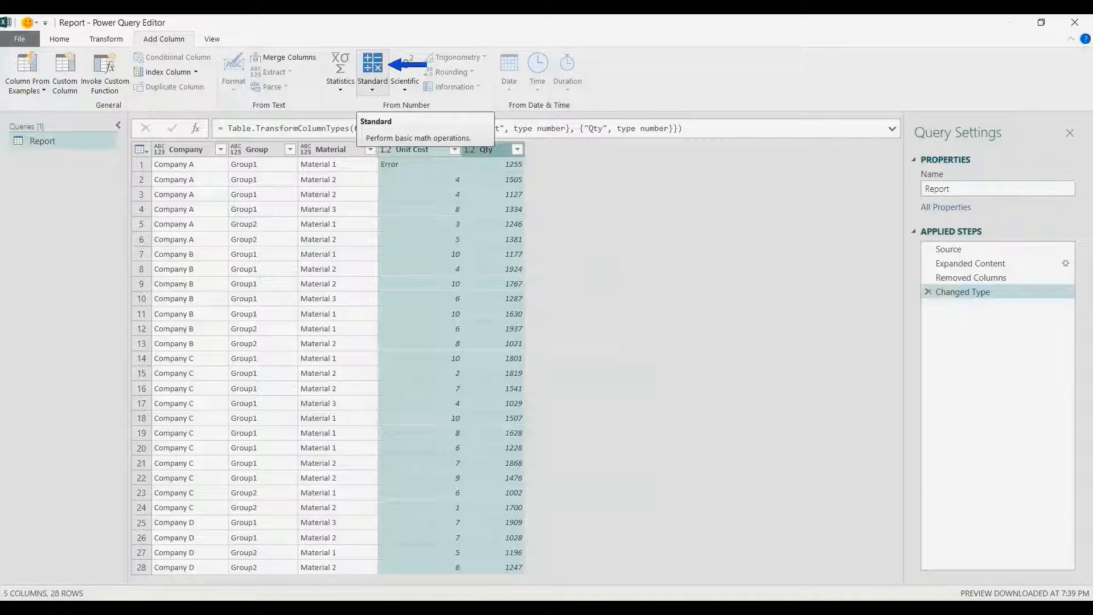
# - Multiply Unit Cost by Qty into a new Multiplication column, then select the Company, Group and Material columns
pyautogui.click(372, 71)
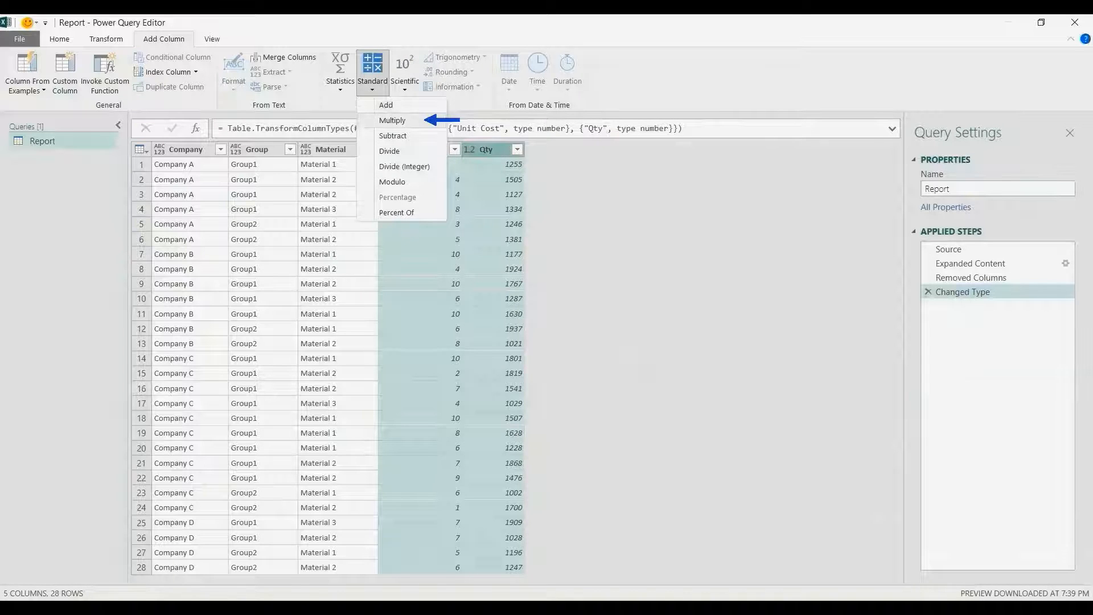
pyautogui.click(393, 120)
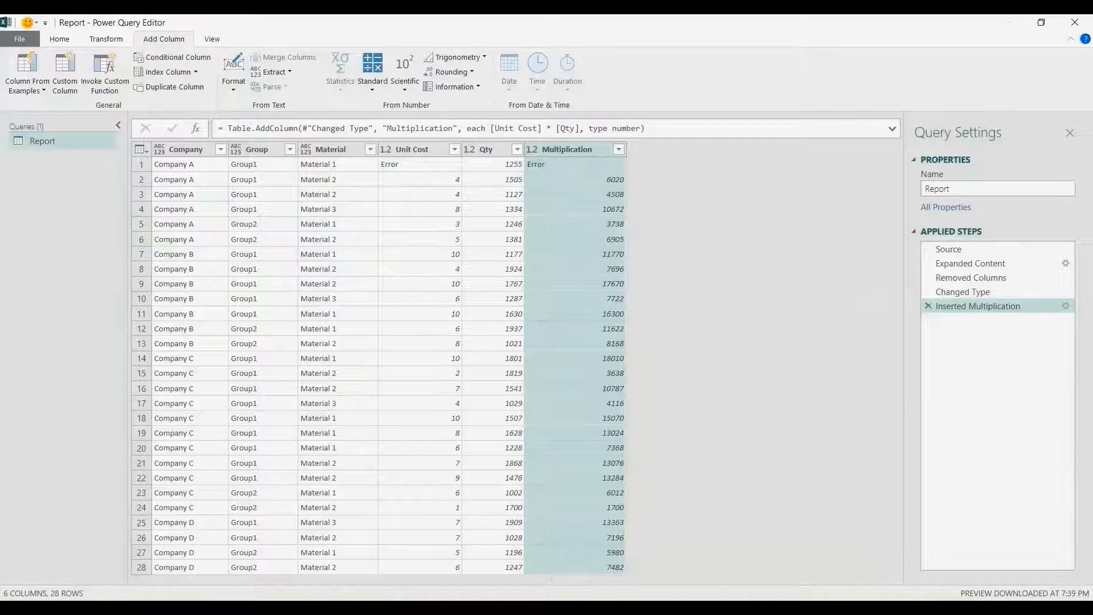
pyautogui.click(187, 141)
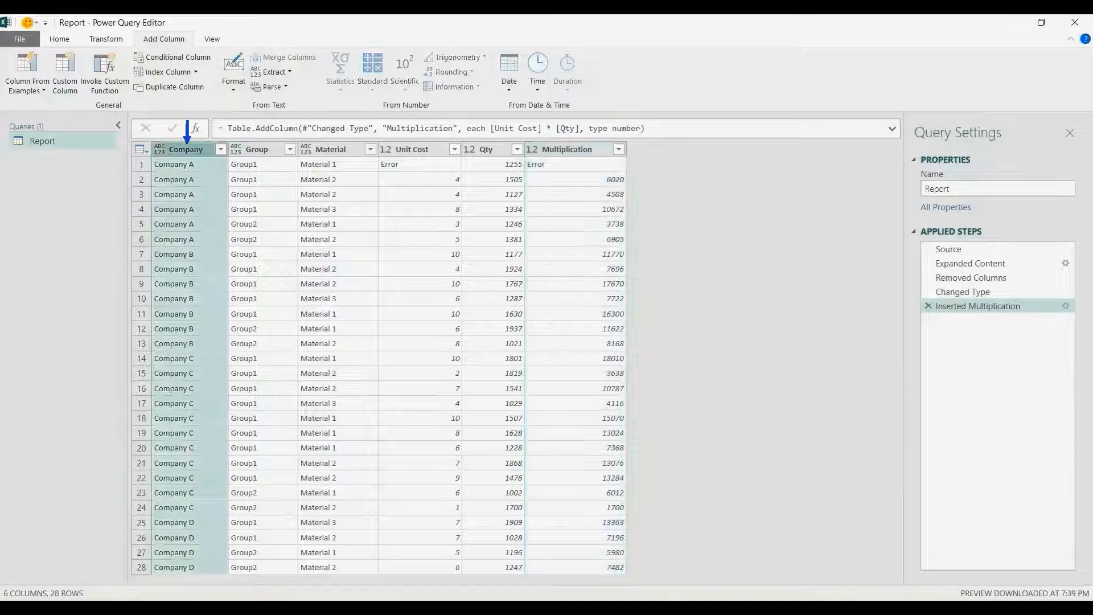
pyautogui.keyDown('ctrl'); pyautogui.click(258, 143); pyautogui.keyUp('ctrl')
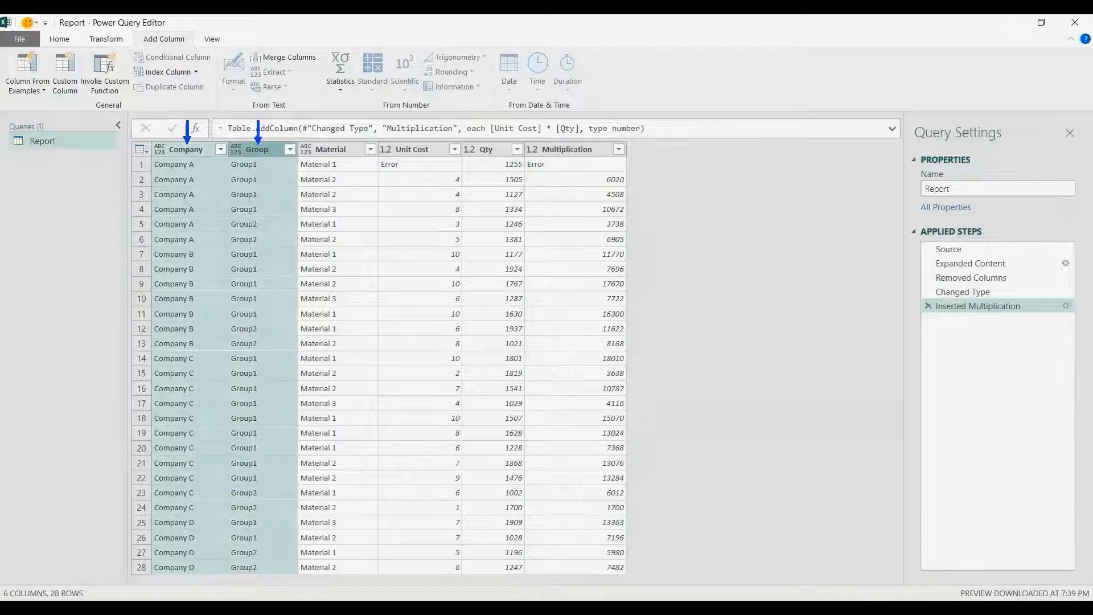
pyautogui.keyDown('ctrl'); pyautogui.click(327, 144); pyautogui.keyUp('ctrl')
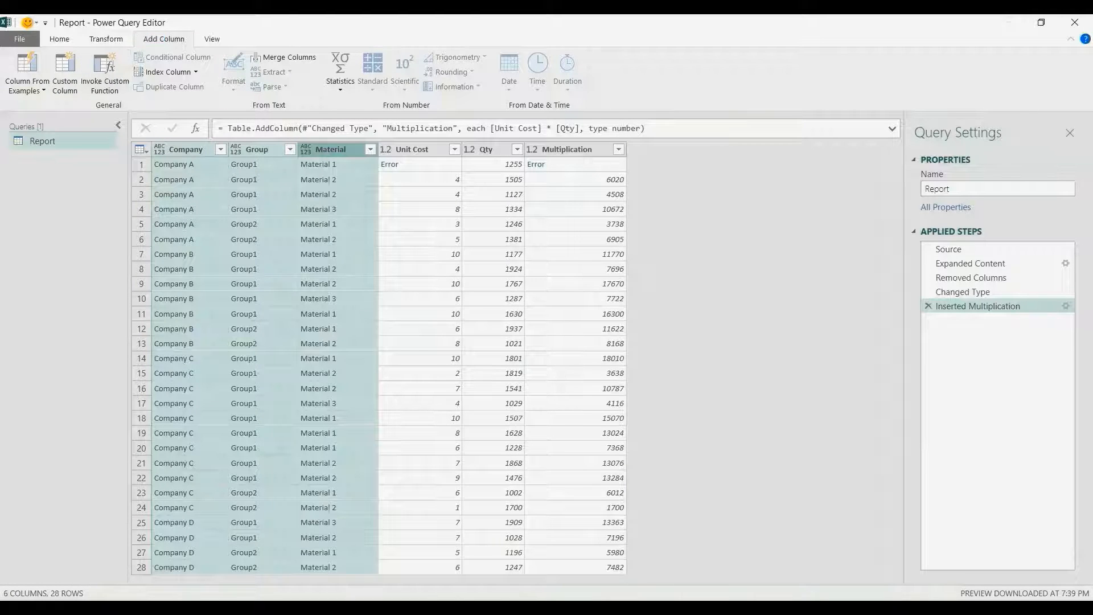
pyautogui.click(106, 39)
# - Group by Company, Group and Material with All Rows into a 'Grouping' column, then preview the nested tables
pyautogui.click(17, 74)
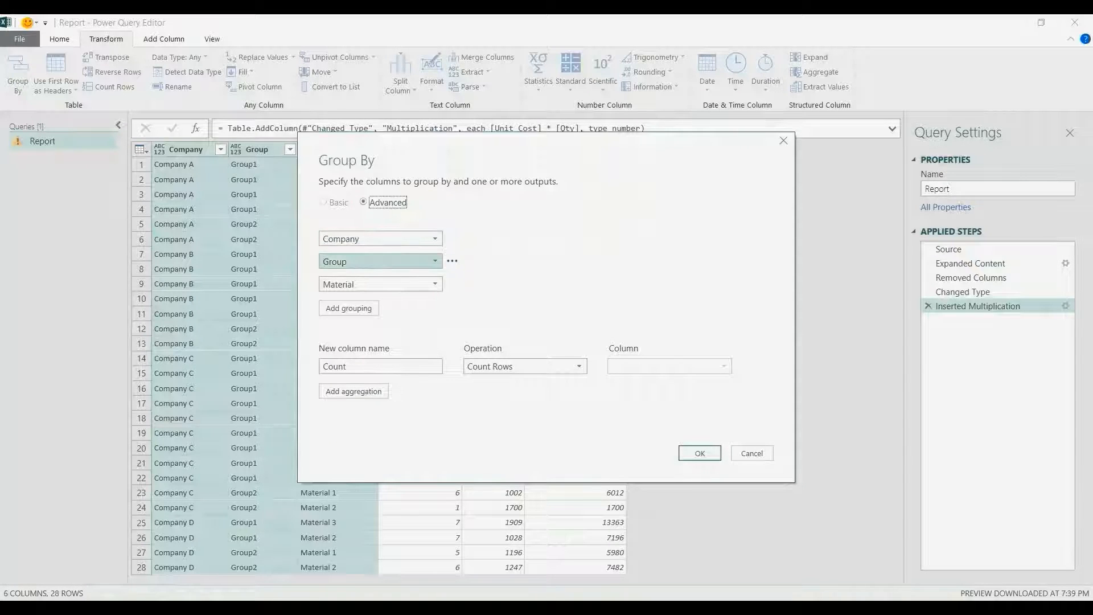
pyautogui.moveTo(348, 367); pyautogui.dragTo(316, 367)
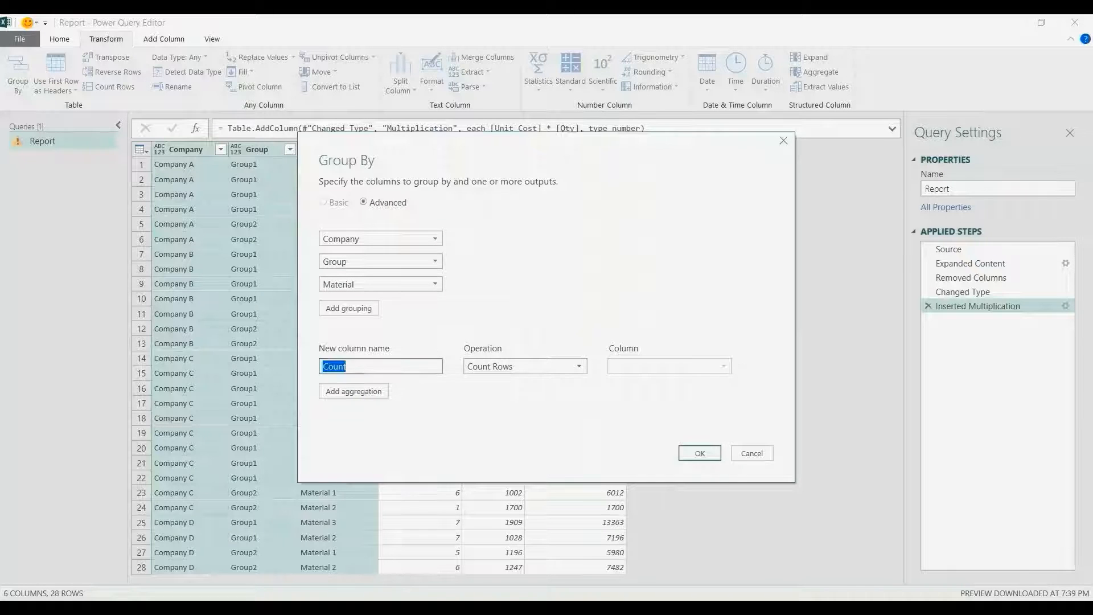
pyautogui.write('Grouping')
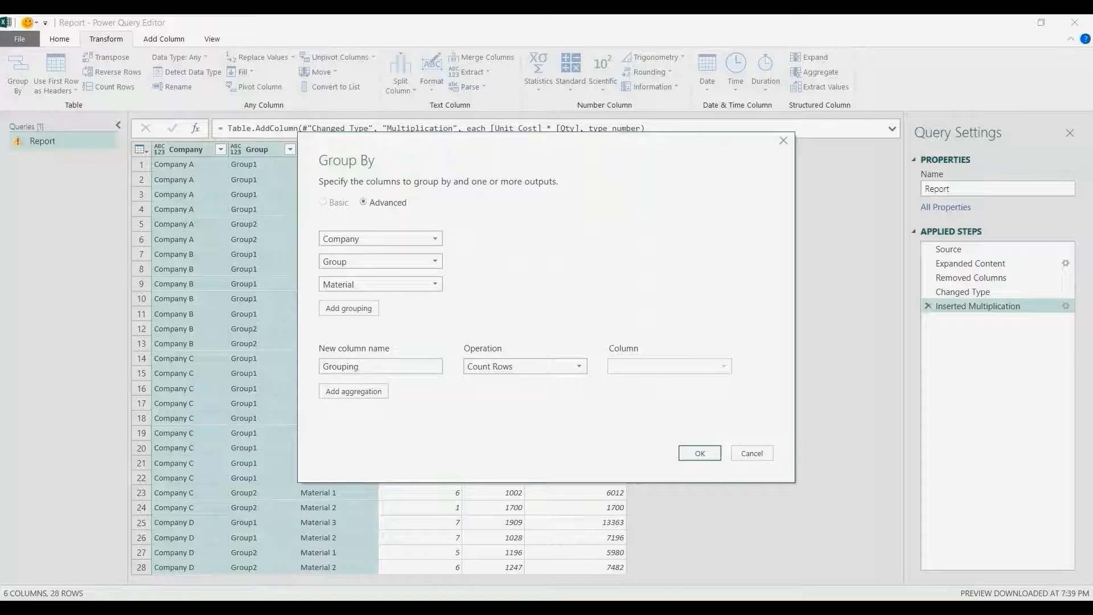
pyautogui.click(525, 366)
pyautogui.click(483, 481)
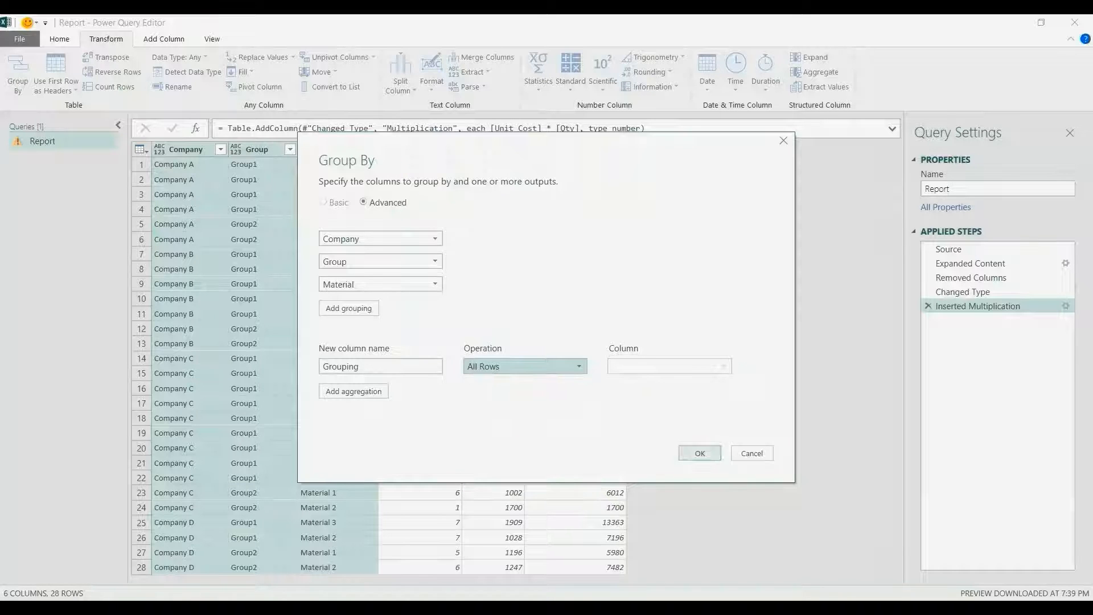
pyautogui.click(699, 453)
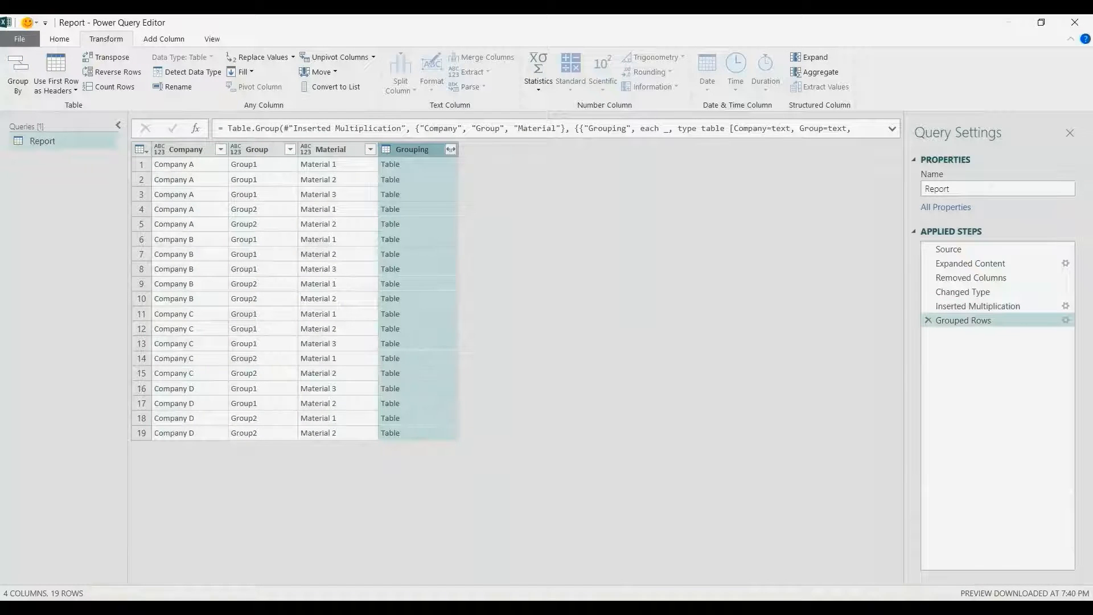
pyautogui.click(428, 164)
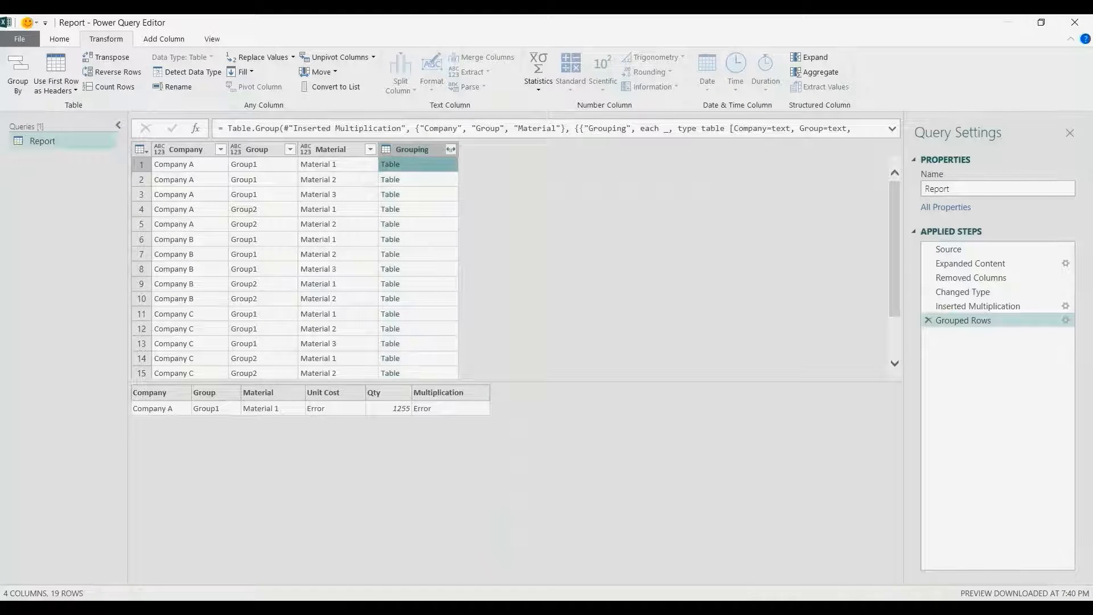
pyautogui.press('Down')
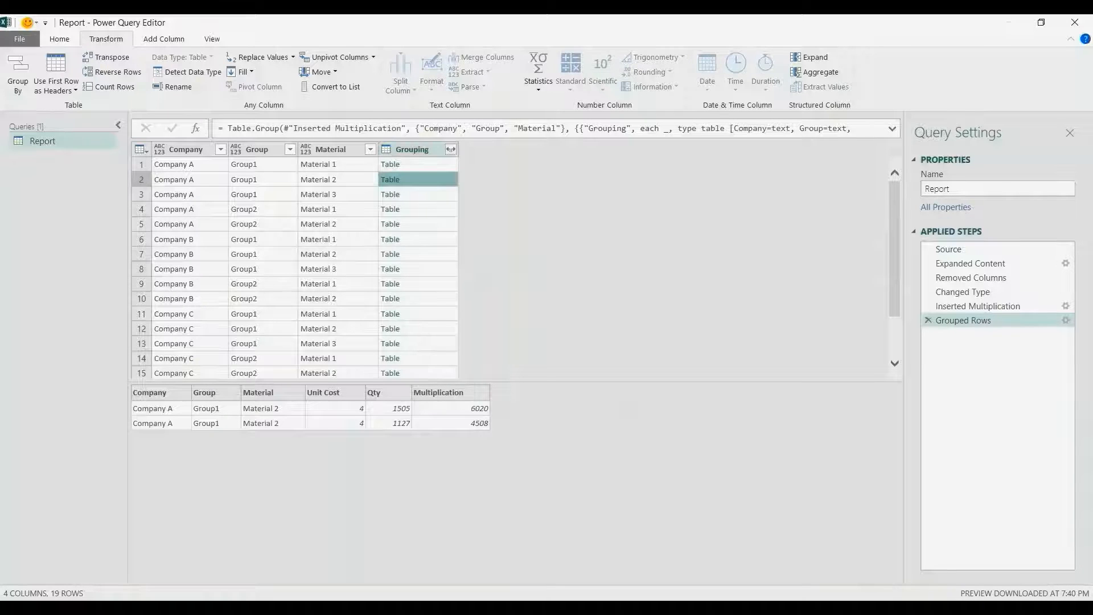
# - Duplicate the Grouping column to create 'Grouping - Copy'
pyautogui.rightClick(428, 149)
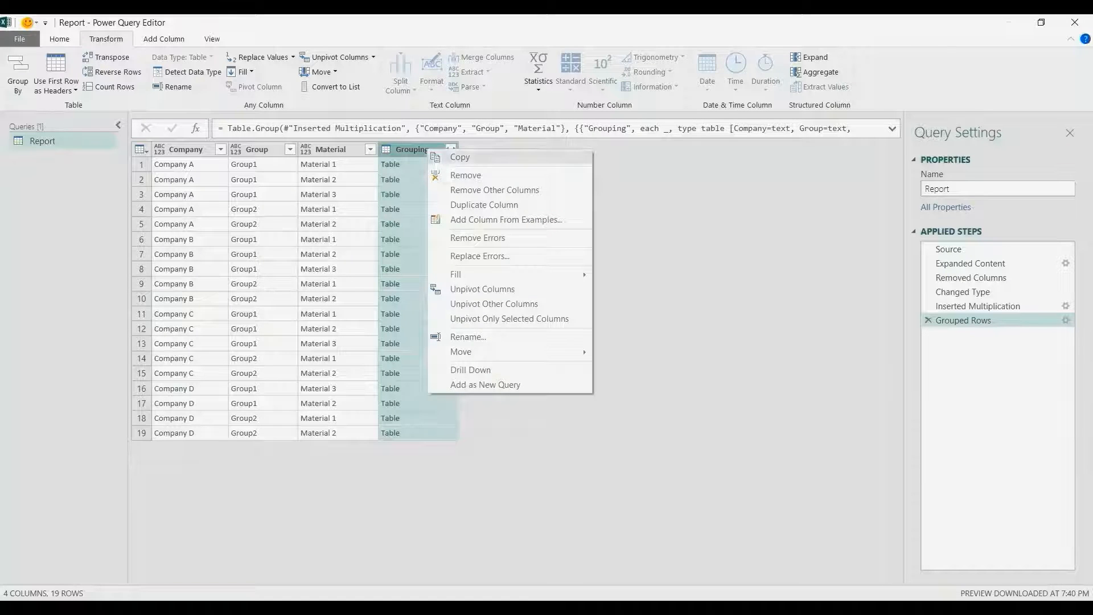
pyautogui.click(483, 205)
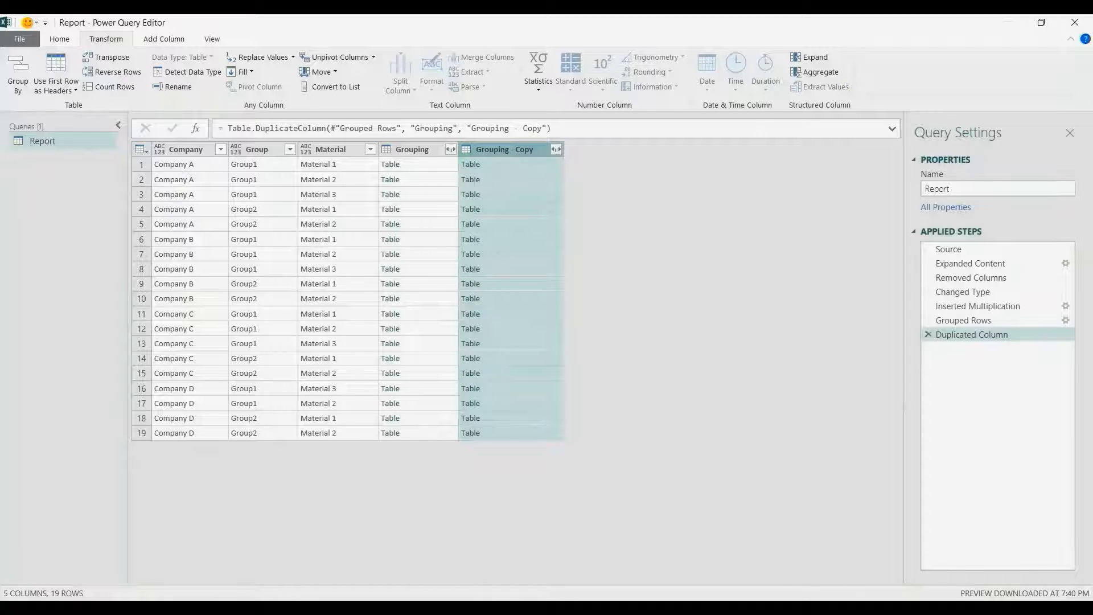
pyautogui.click(556, 149)
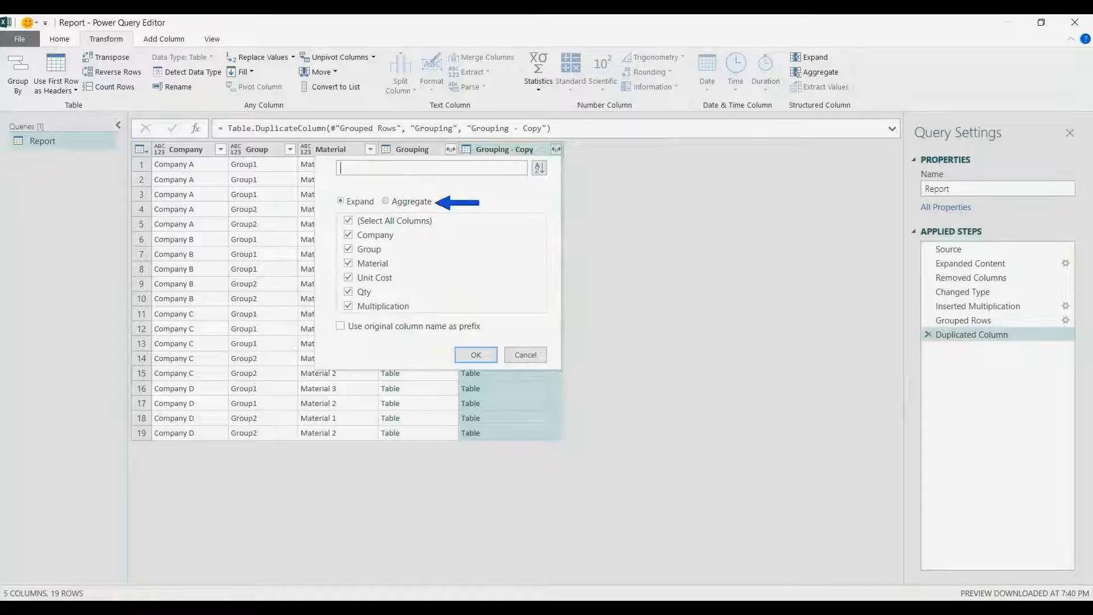
# - Aggregate the Grouping - Copy nested tables into a Sum of Qty column
pyautogui.click(386, 201)
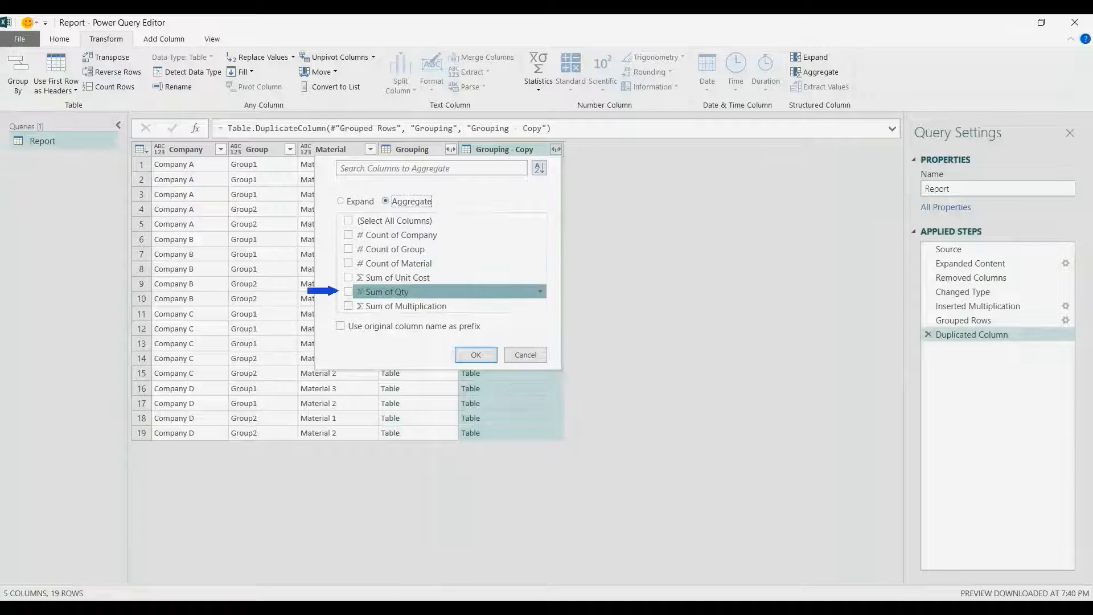
pyautogui.click(347, 291)
pyautogui.press('Return')
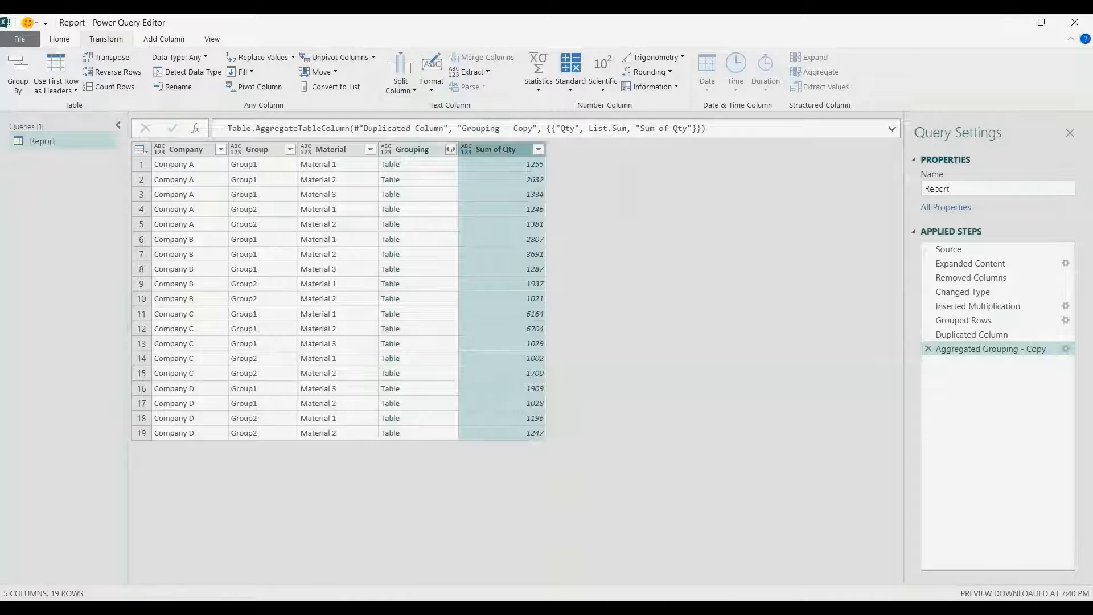
pyautogui.click(451, 149)
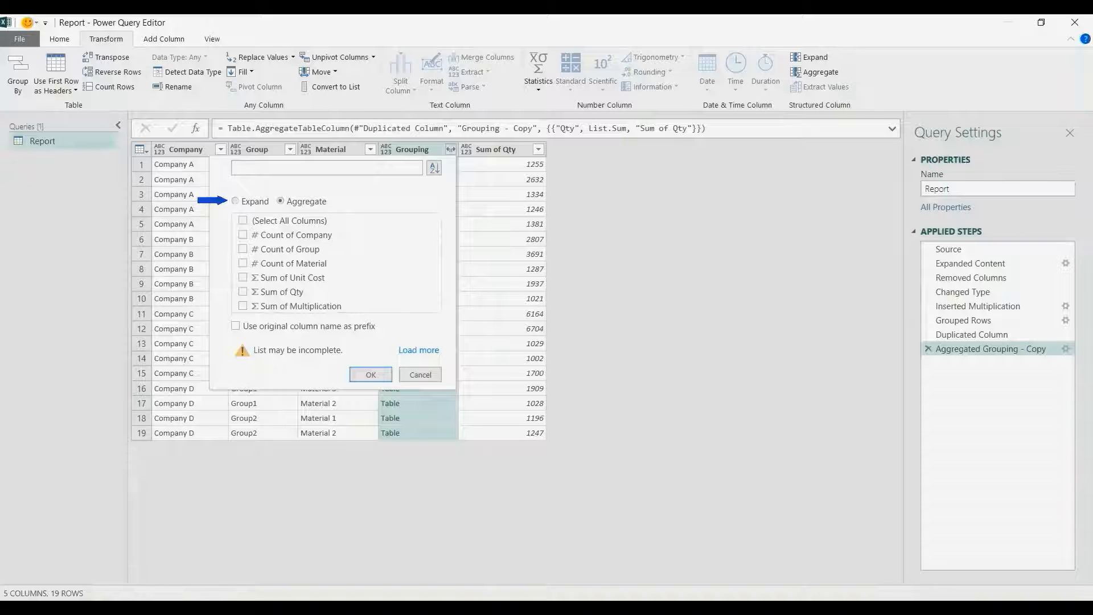
# - Expand the Grouping column to only Unit Cost, Qty and Multiplication
pyautogui.click(235, 201)
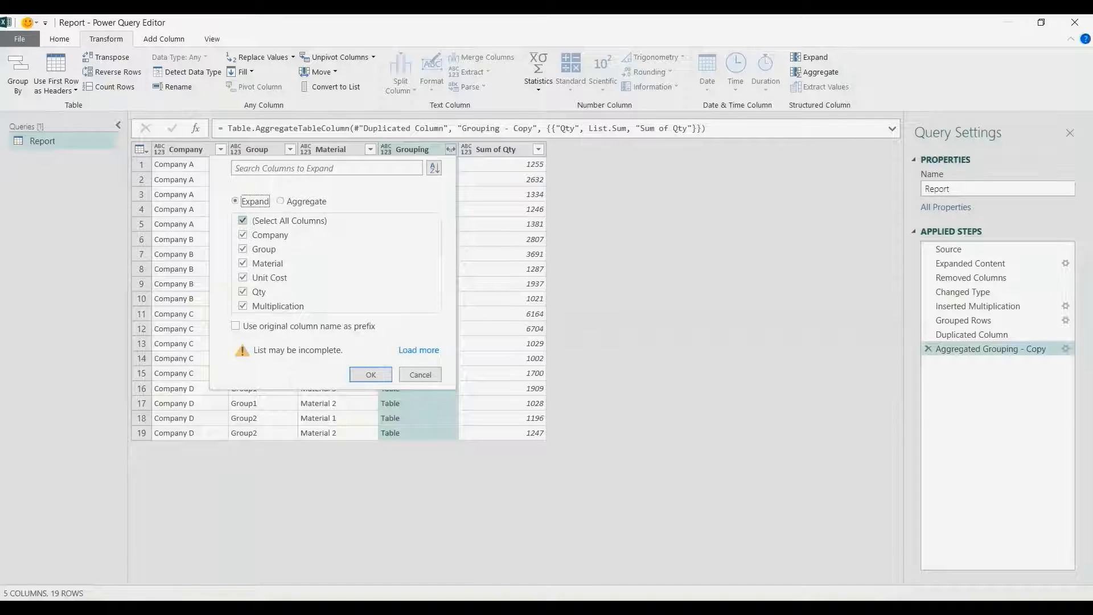
pyautogui.click(243, 221)
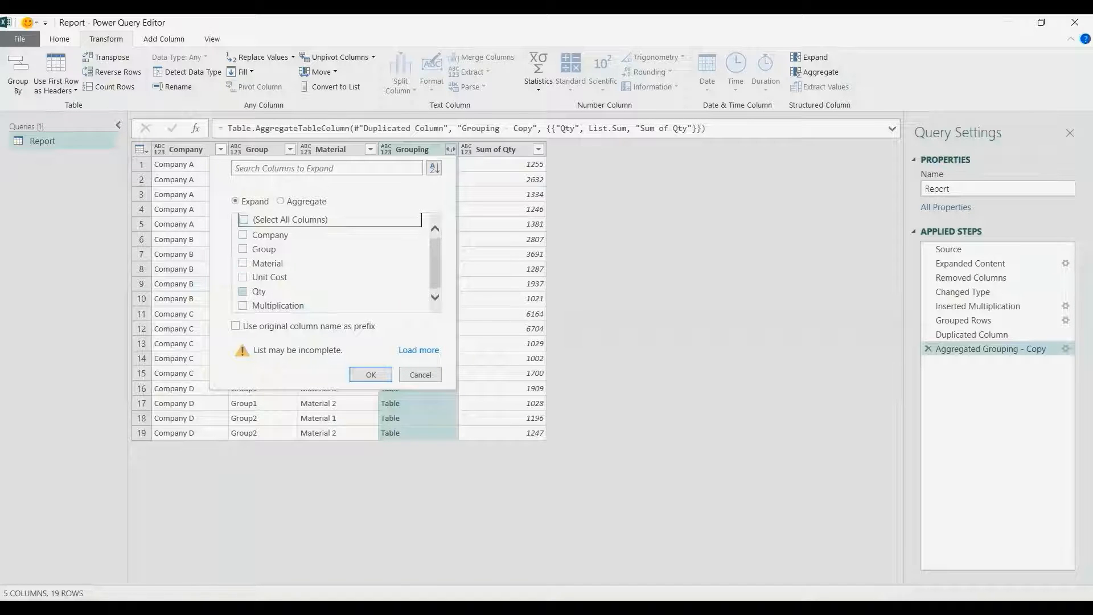
pyautogui.click(242, 277)
pyautogui.click(243, 291)
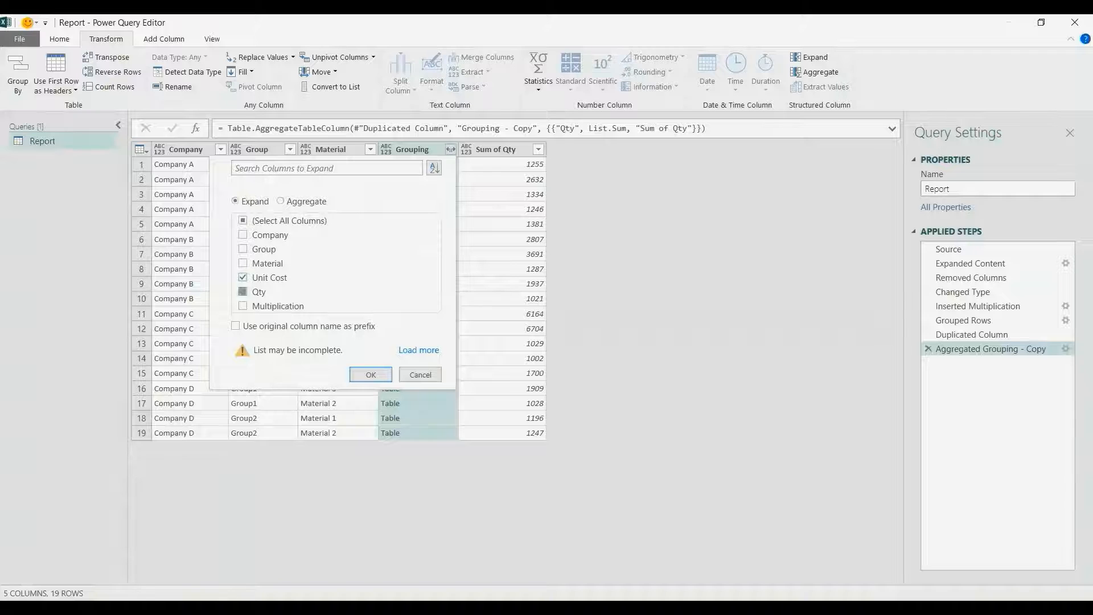
pyautogui.click(242, 305)
pyautogui.click(371, 374)
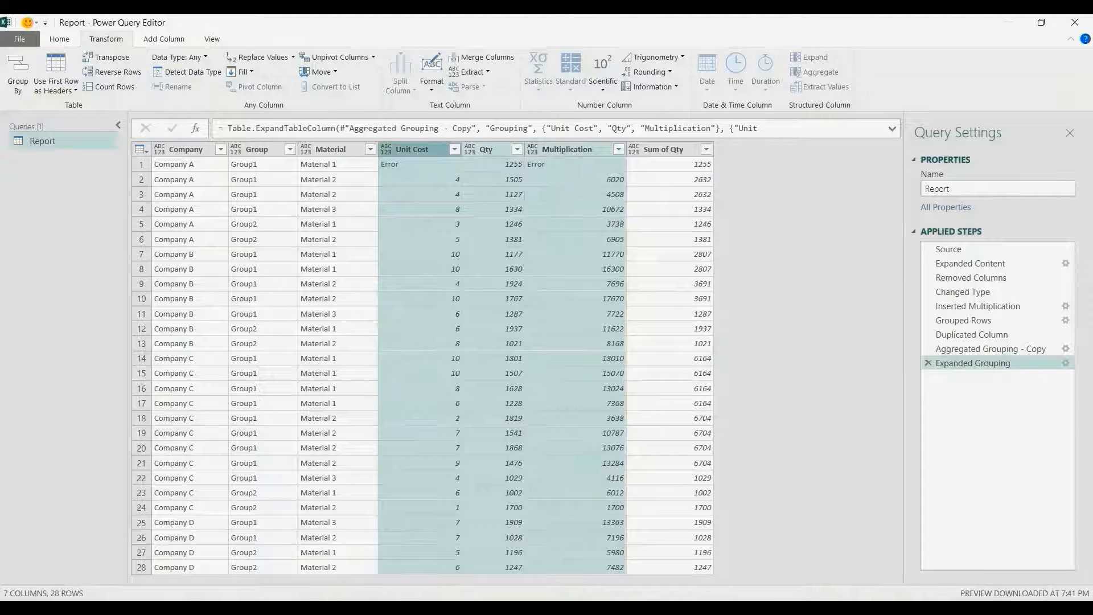
# - Compare the Sum of Qty and Multiplication columns in the expanded rows
pyautogui.click(663, 150)
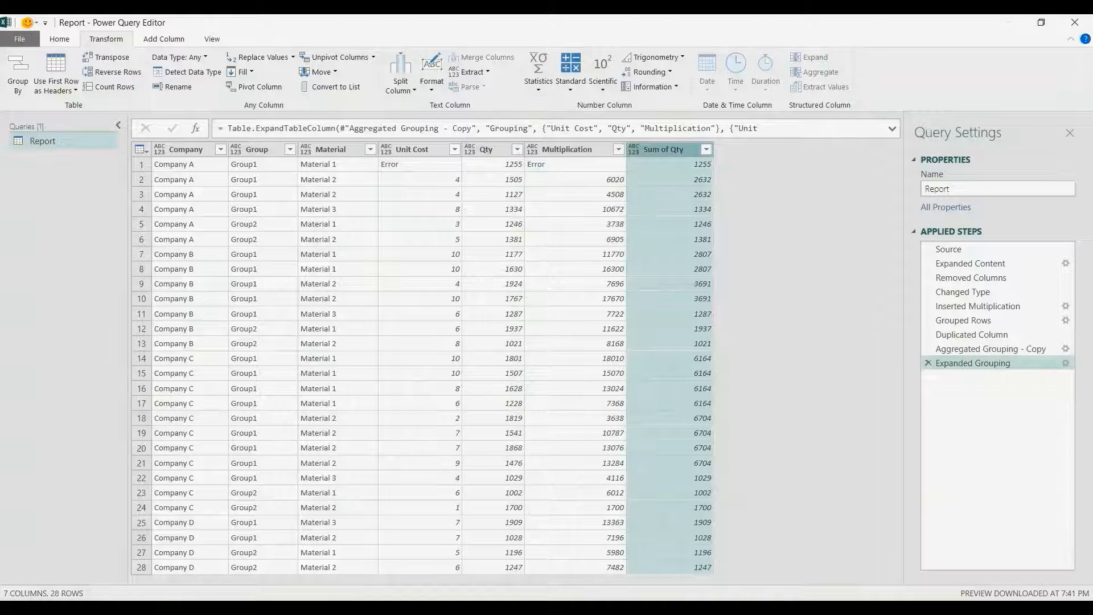
pyautogui.click(567, 150)
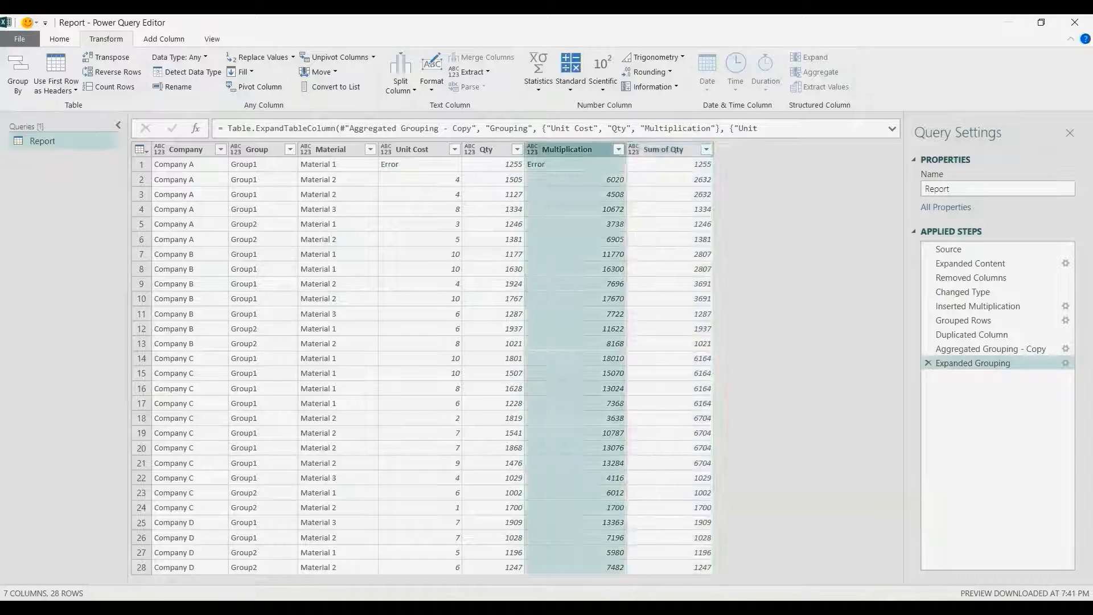
pyautogui.click(662, 150)
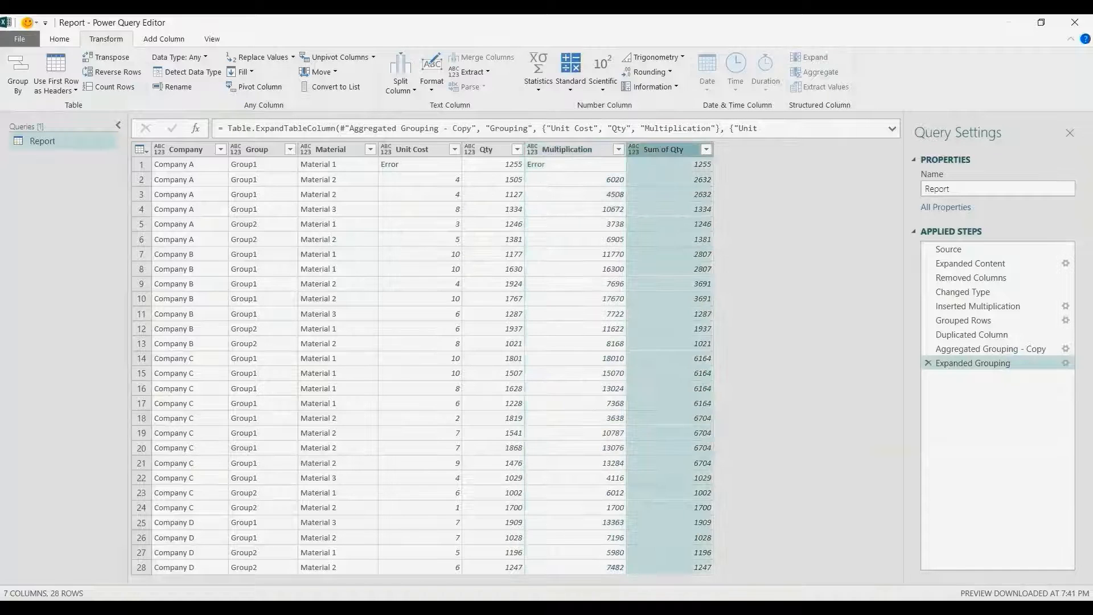
pyautogui.click(567, 149)
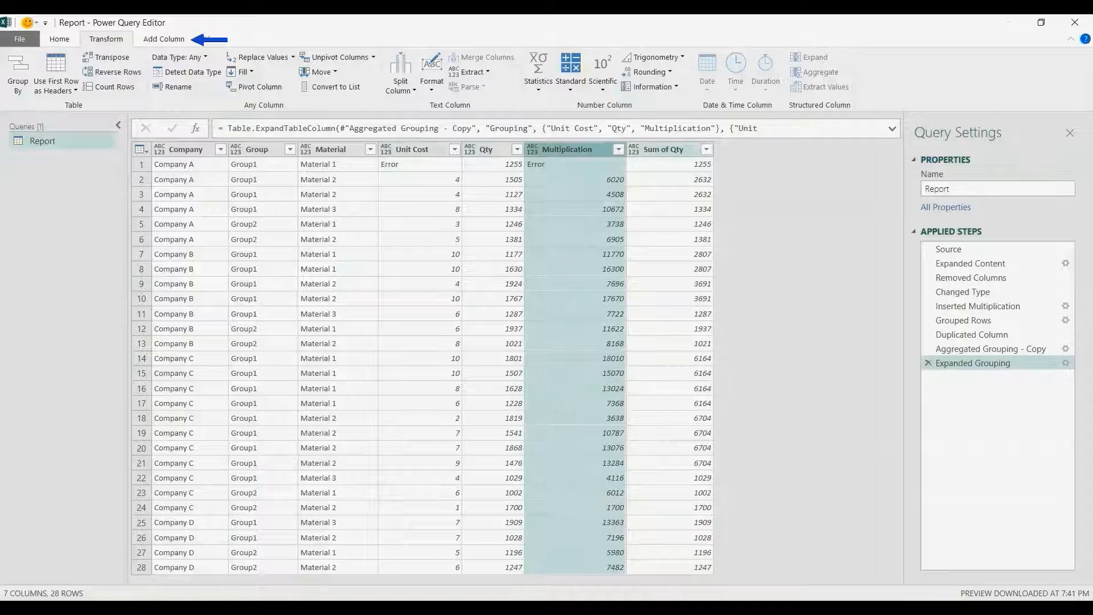
# - Add a custom column 'Weighted Average Unit Cost' with formula [Multiplication]/[Sum of Qty]
pyautogui.click(164, 39)
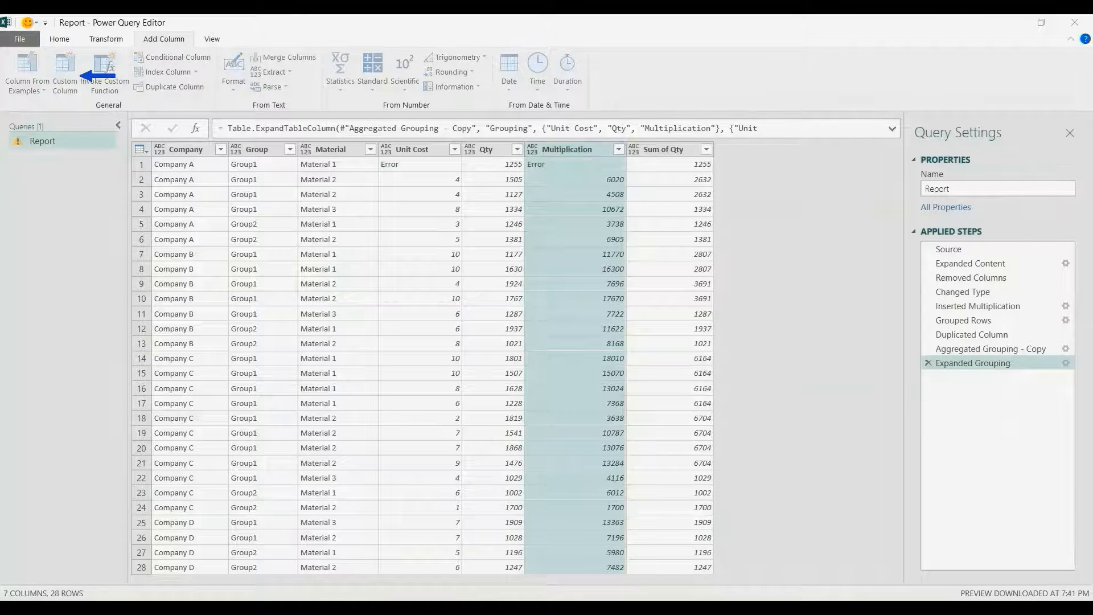
pyautogui.click(65, 74)
pyautogui.doubleClick(337, 235)
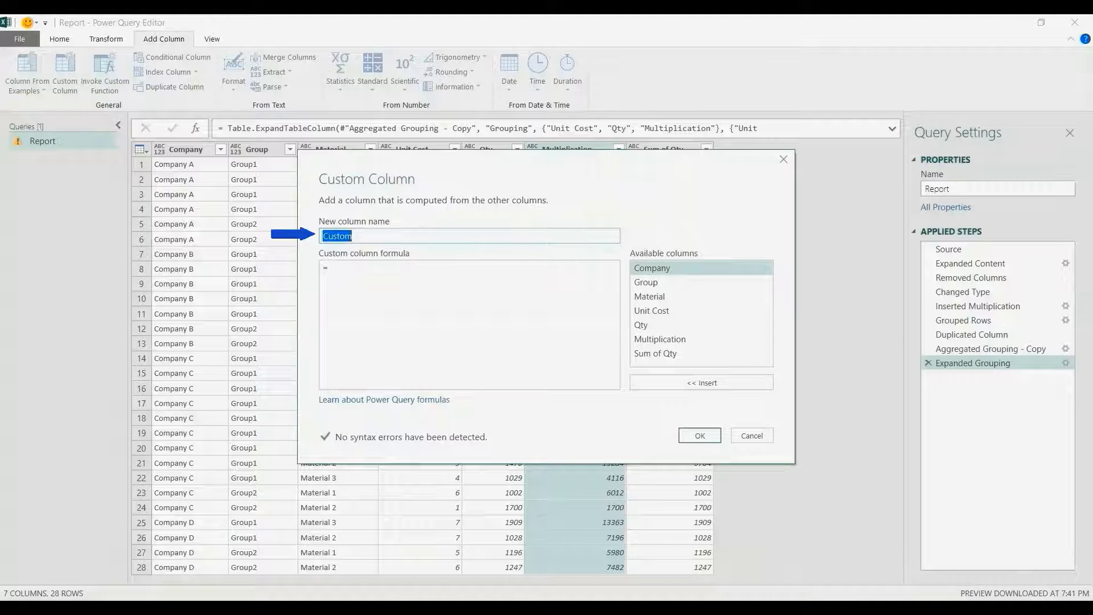
pyautogui.write('Weighted ')
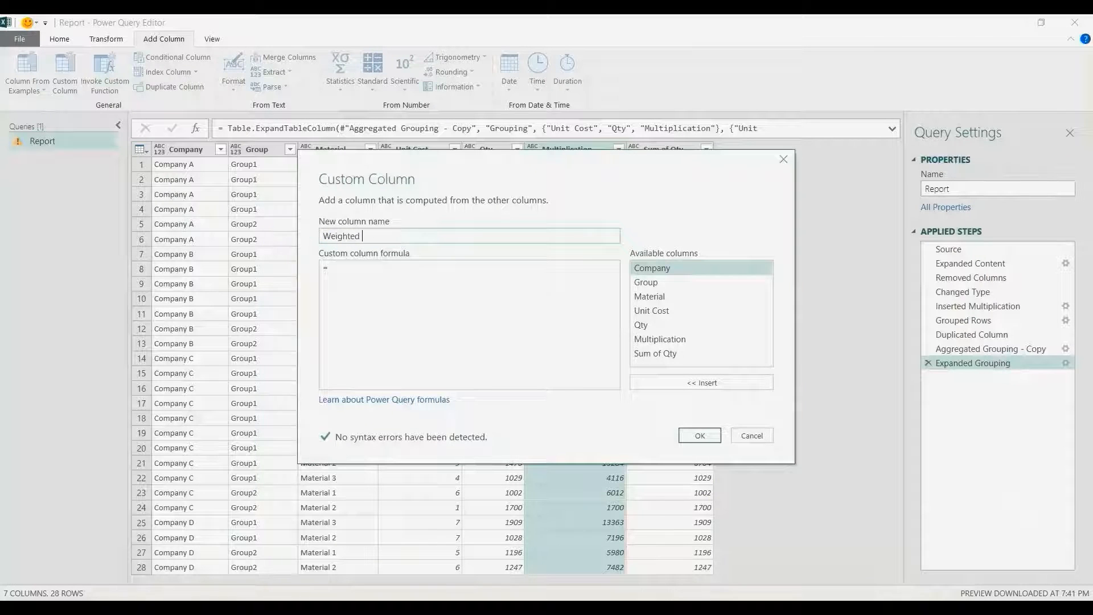
pyautogui.write('Avera')
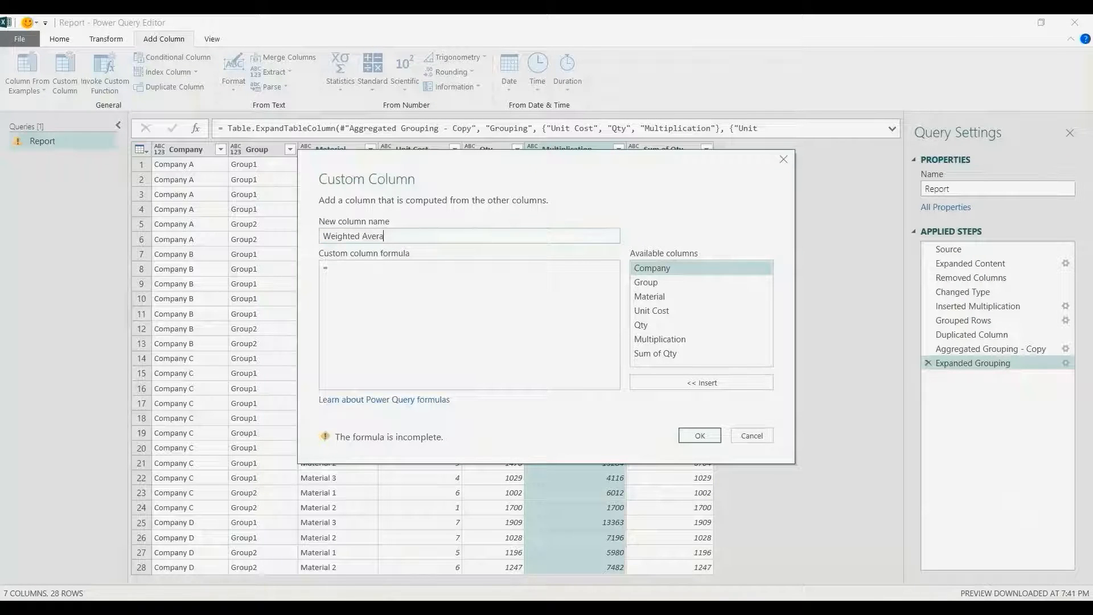
pyautogui.write('ge Unit Cost')
pyautogui.press('Tab')
pyautogui.doubleClick(659, 339)
pyautogui.write('/')
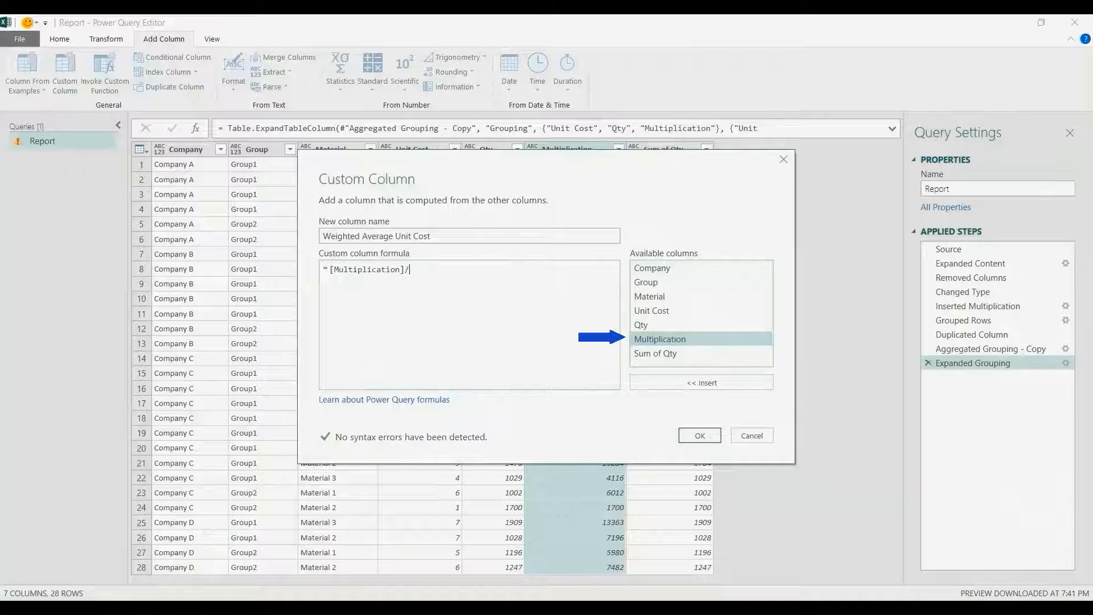
pyautogui.click(656, 353)
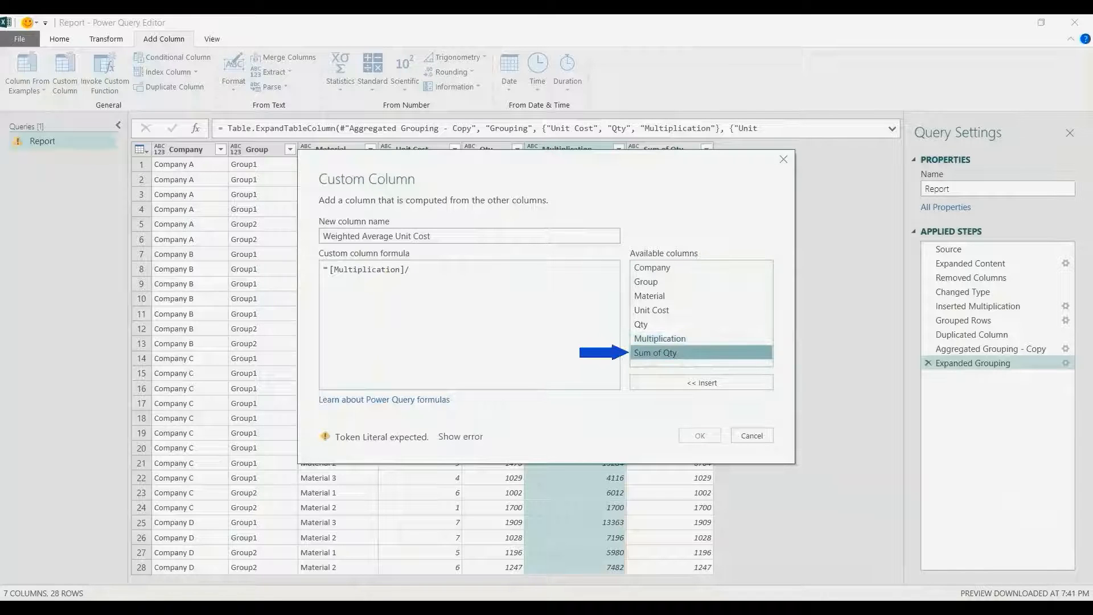
pyautogui.doubleClick(655, 353)
pyautogui.click(699, 436)
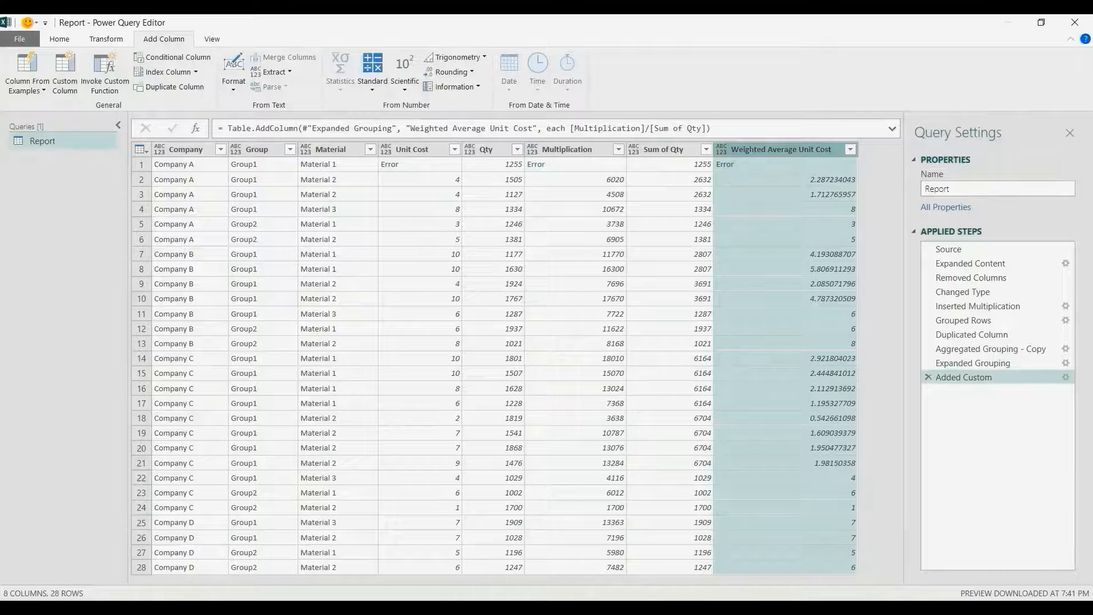
# - Inspect row 1's Error cells in Weighted Average Unit Cost and Unit Cost to see the conversion error
pyautogui.click(718, 164)
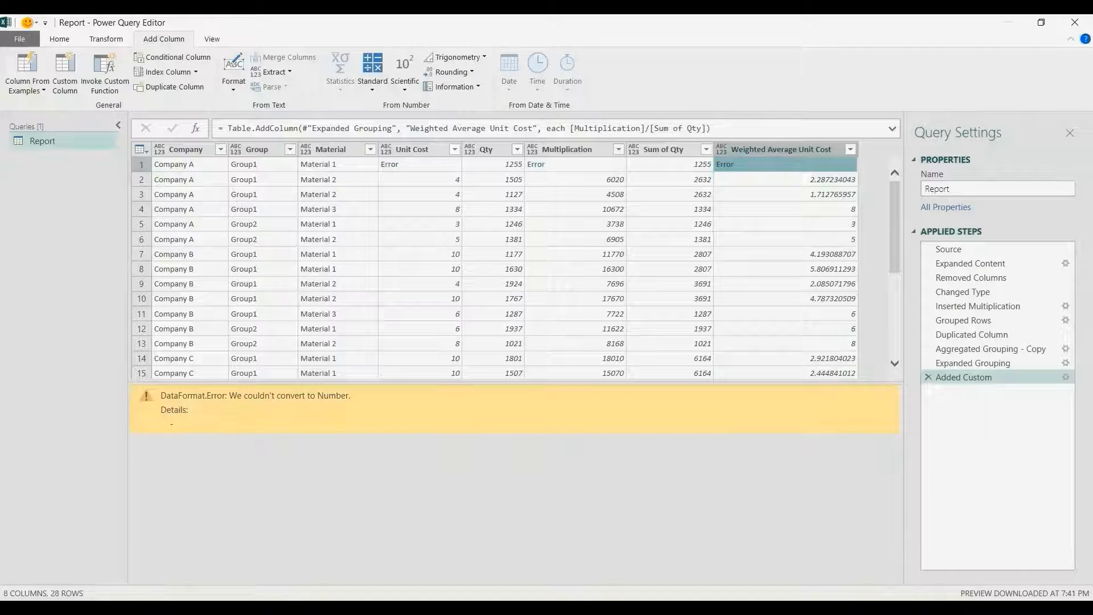
pyautogui.click(377, 164)
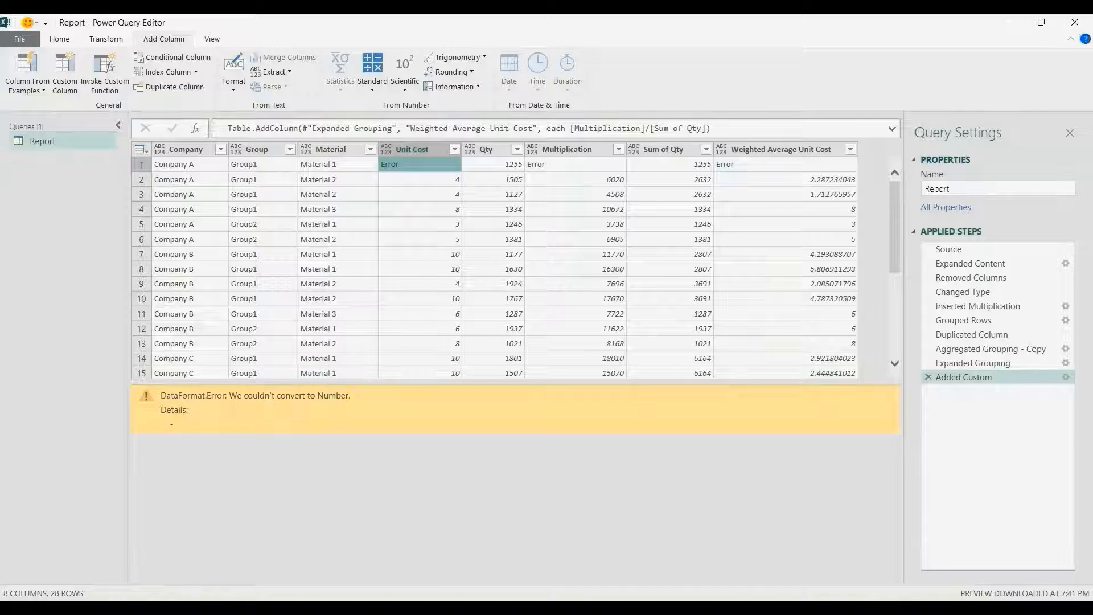
pyautogui.click(785, 164)
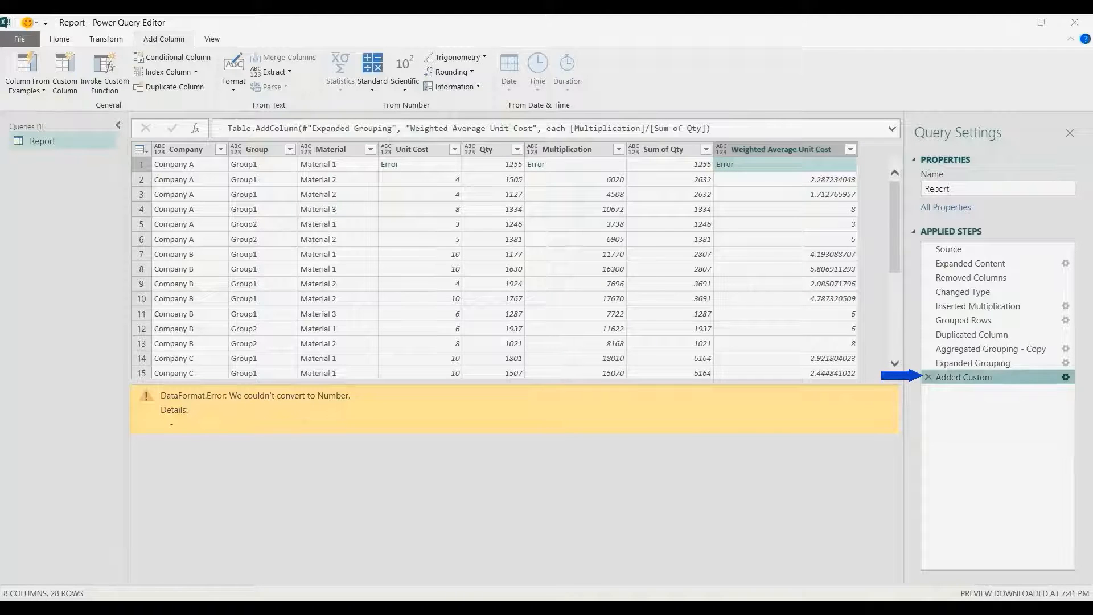
# - Change the custom column formula to 'try [Multiplication]/[Sum of Qty] otherwise null' so row 1 shows null
pyautogui.click(1065, 377)
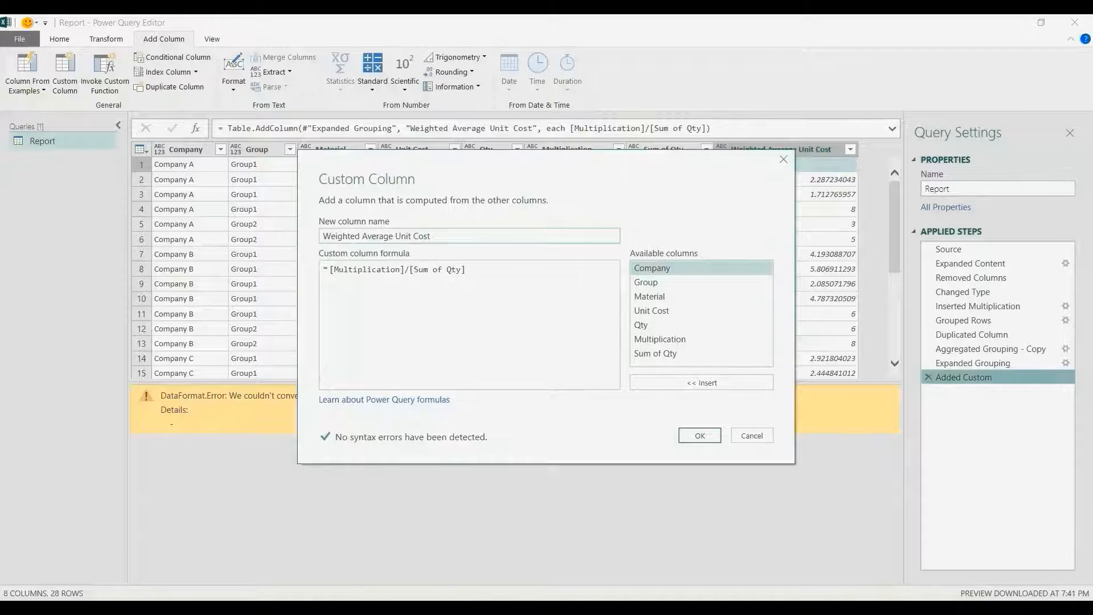
pyautogui.click(331, 269)
pyautogui.write('tr')
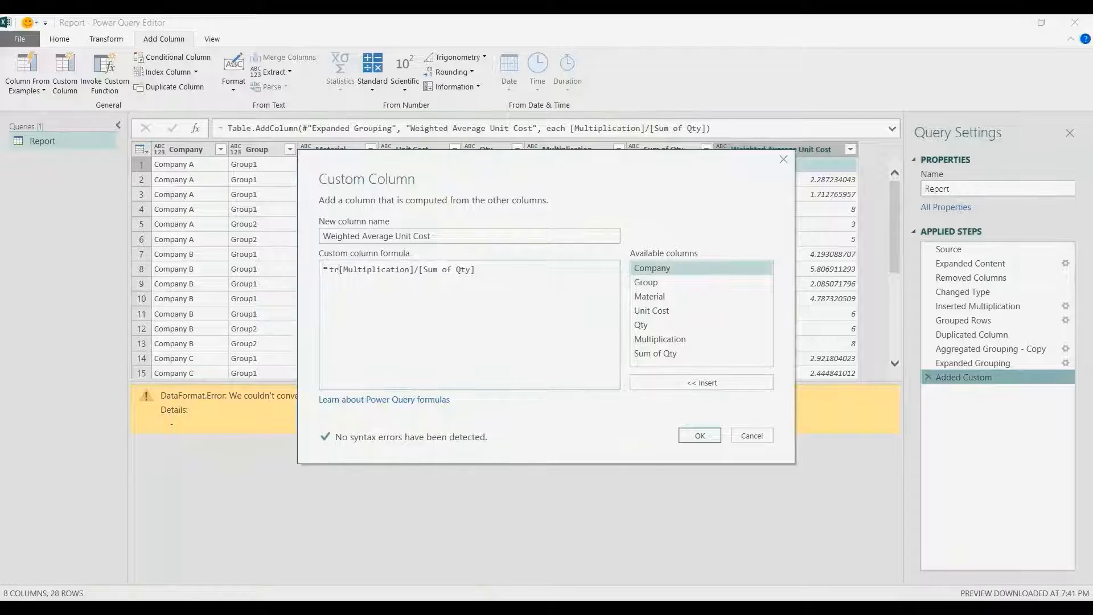
pyautogui.write('y')
pyautogui.hotkey('shift', 'End')
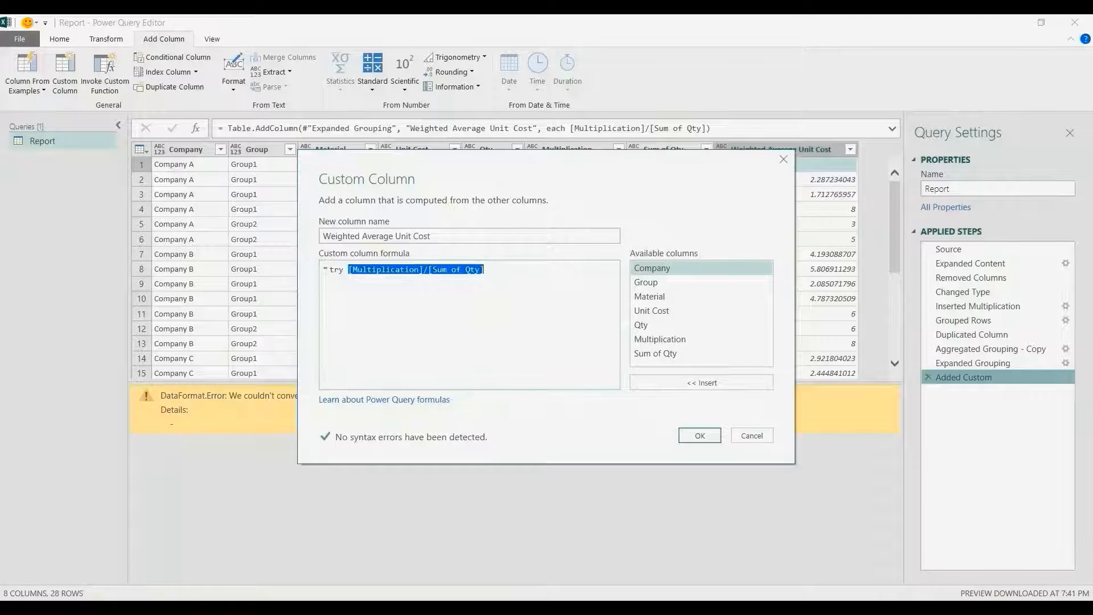
pyautogui.press('End')
pyautogui.write('otherwise ')
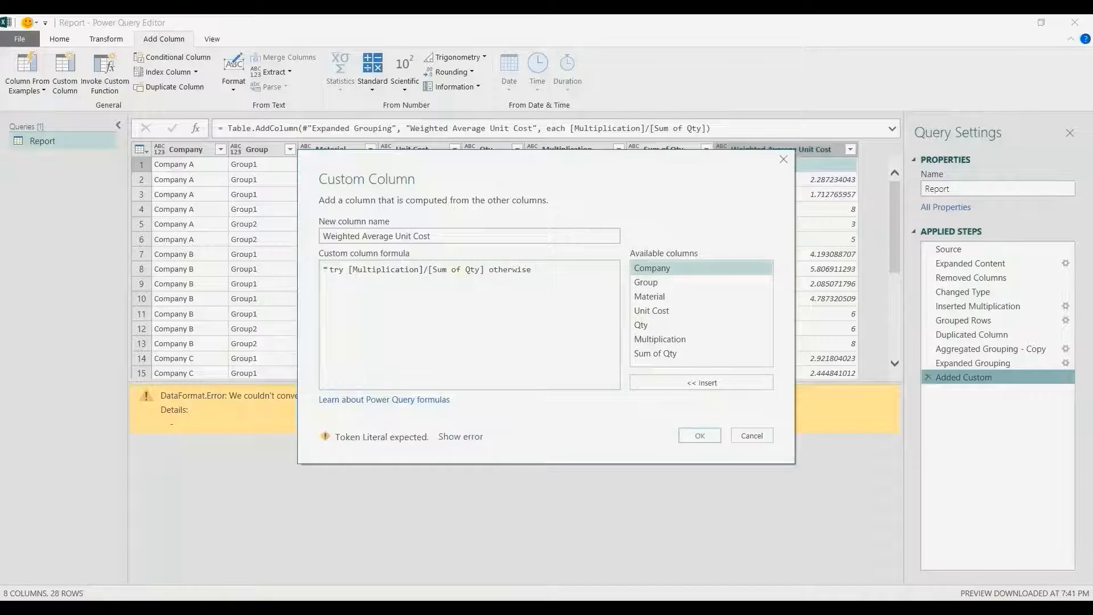
pyautogui.write('null')
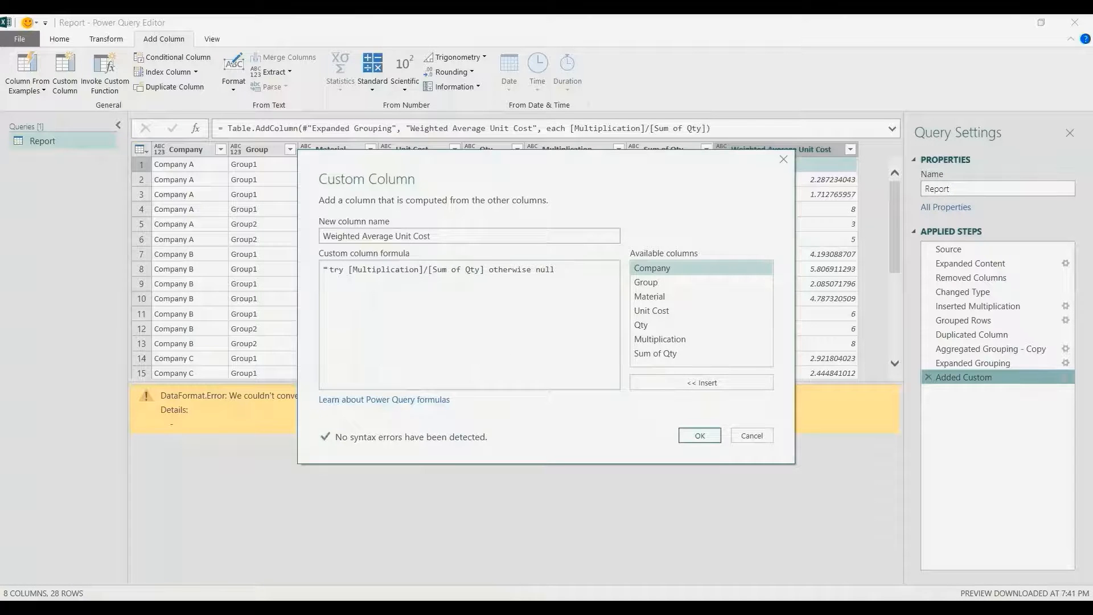
pyautogui.click(700, 435)
pyautogui.click(787, 164)
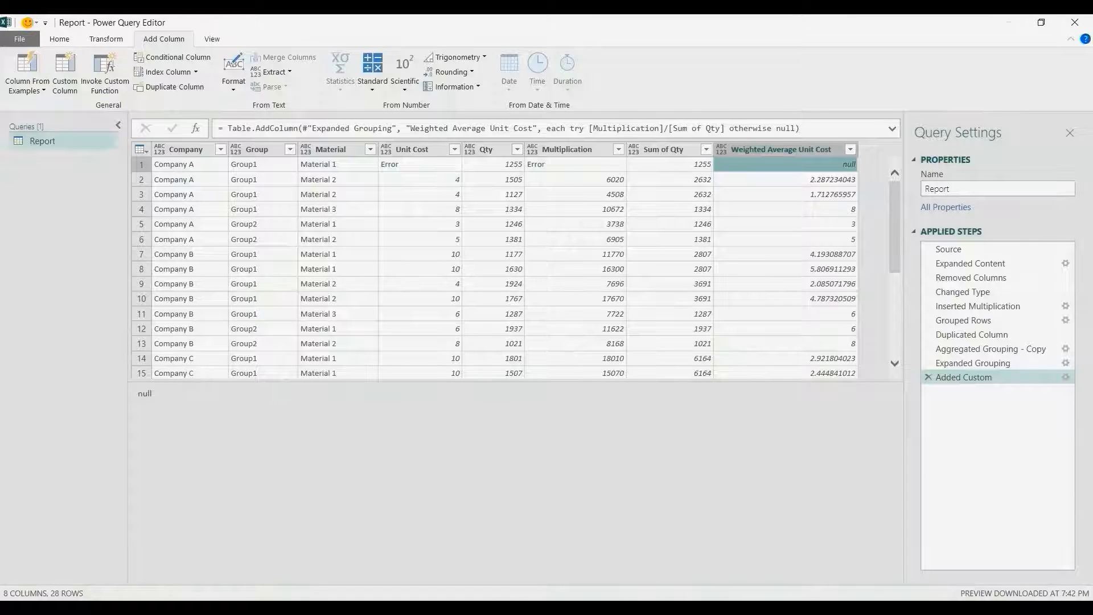
# - Remove the Unit Cost, Multiplication and Sum of Qty columns together
pyautogui.click(417, 149)
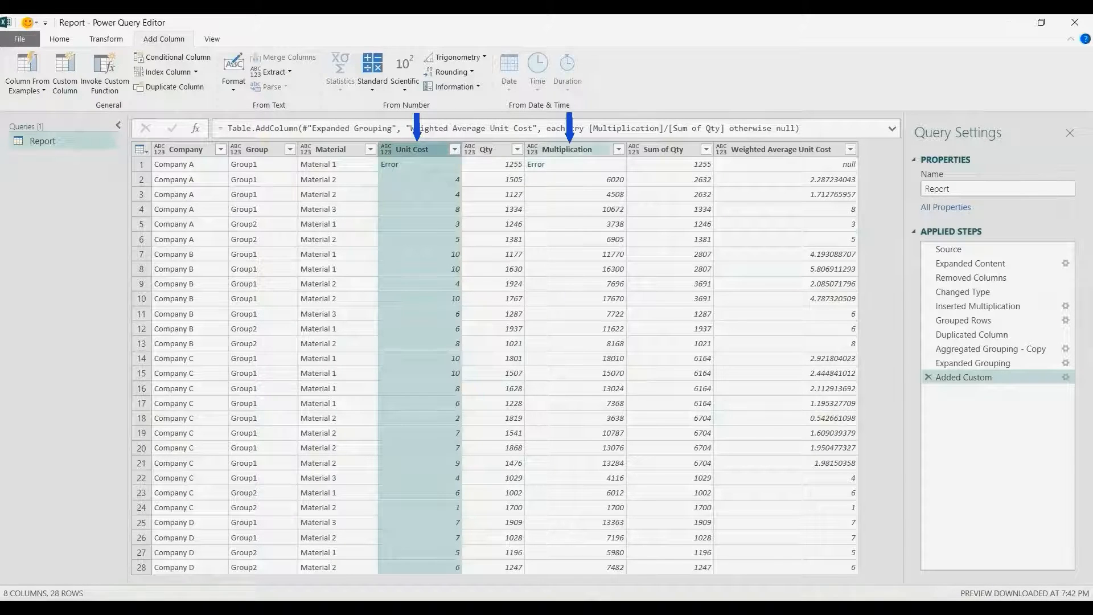
pyautogui.keyDown('ctrl'); pyautogui.click(569, 150); pyautogui.keyUp('ctrl')
pyautogui.keyDown('ctrl'); pyautogui.click(667, 149); pyautogui.keyUp('ctrl')
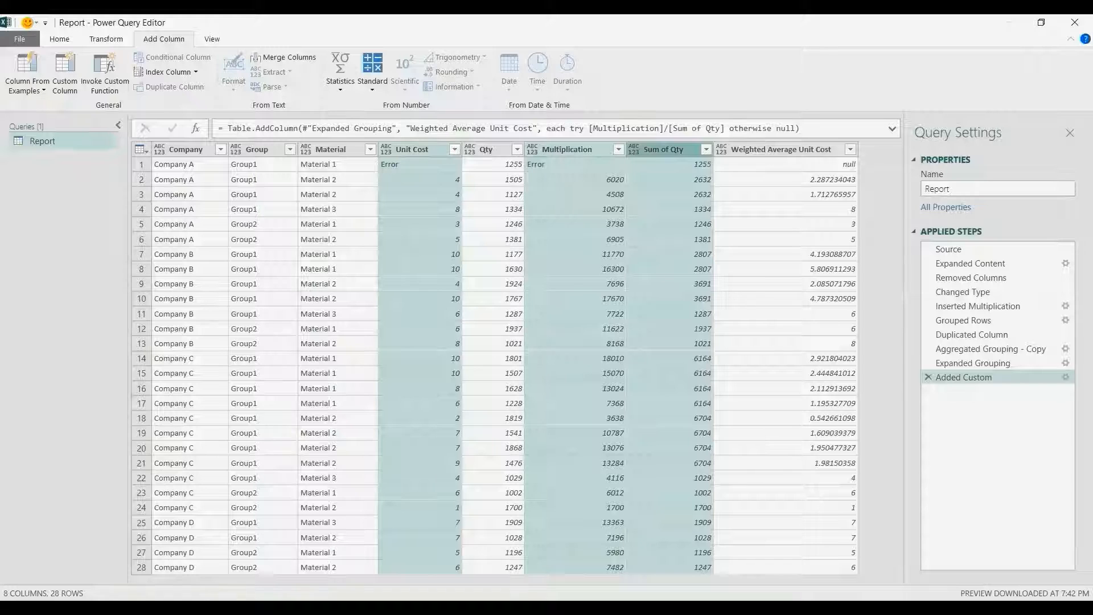
pyautogui.rightClick(659, 150)
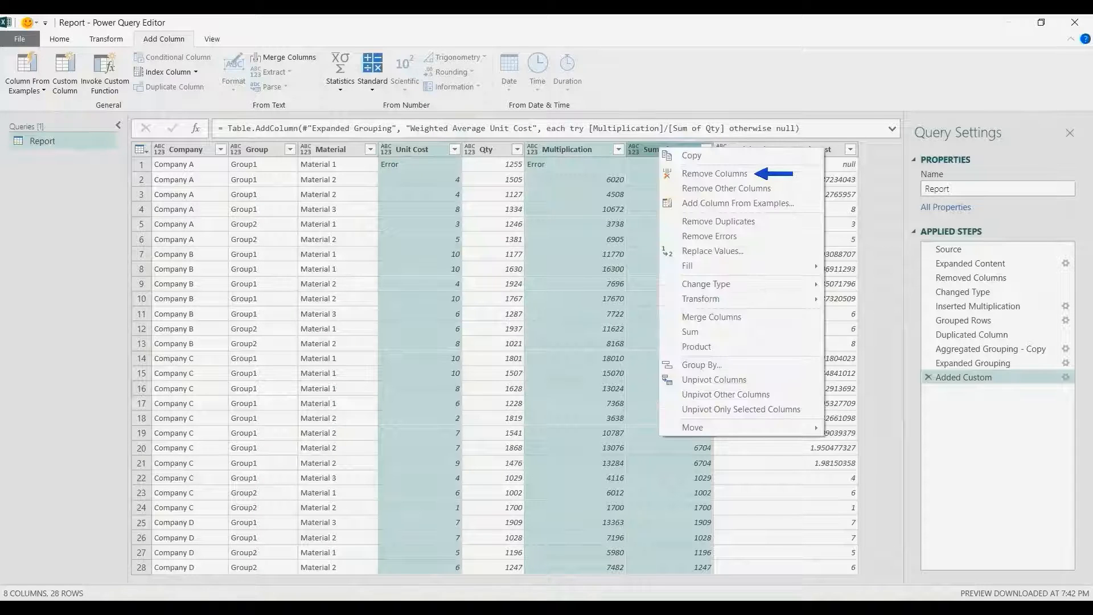
pyautogui.click(715, 173)
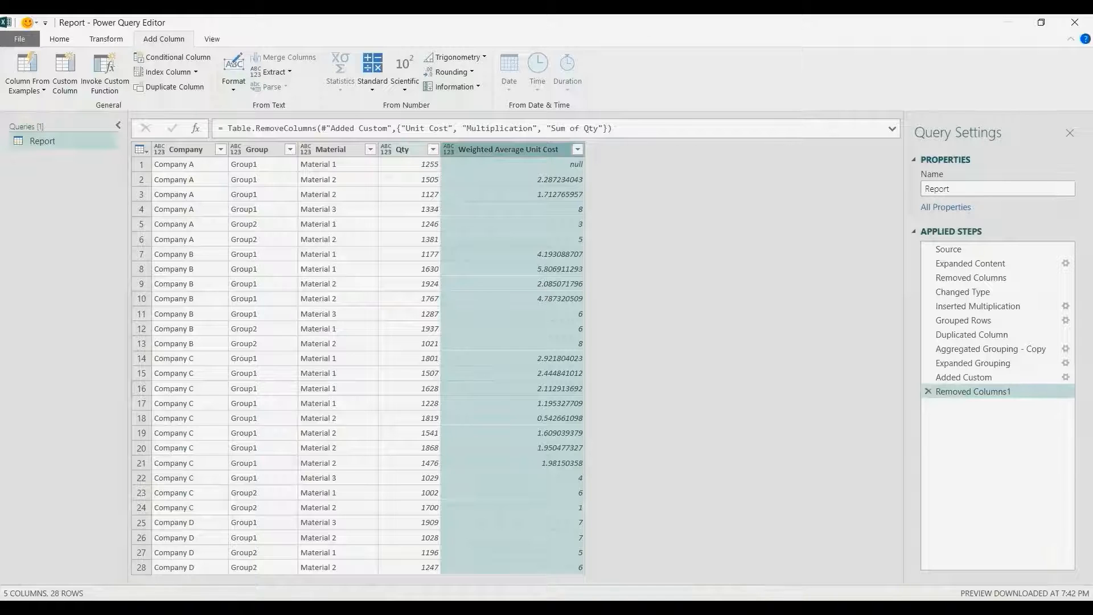
# - Use Close & Load To to load the query as a PivotTable Report on a new worksheet
pyautogui.click(59, 39)
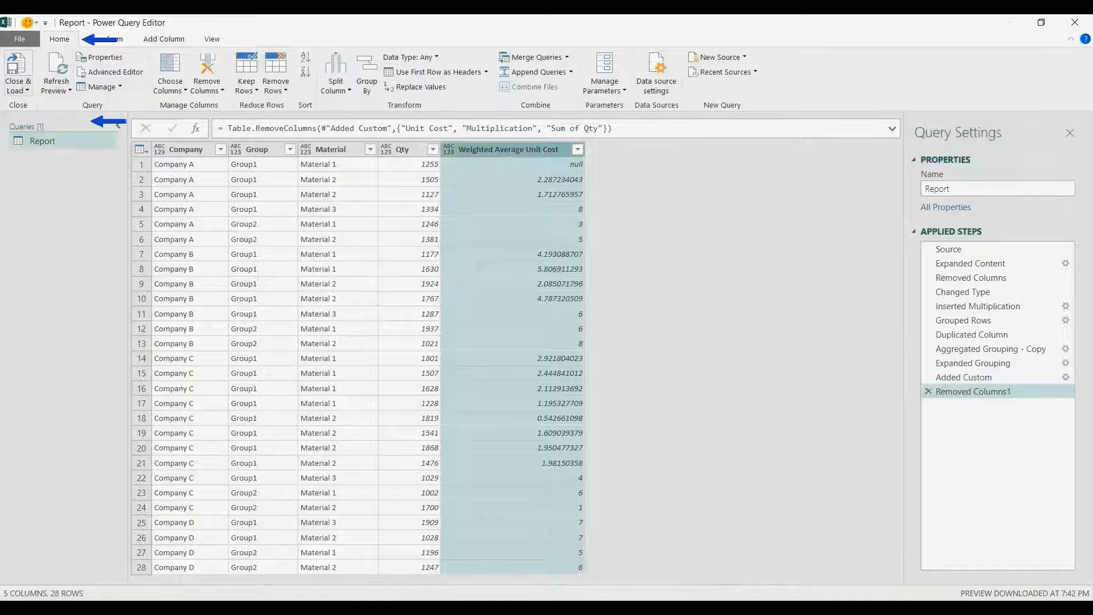
pyautogui.click(18, 85)
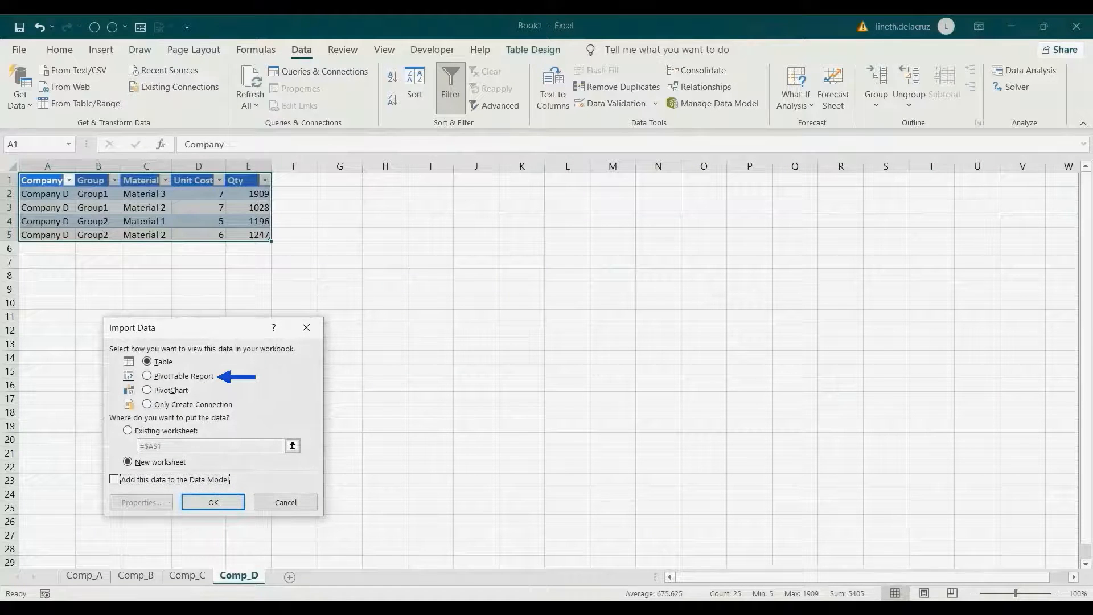
pyautogui.click(147, 375)
pyautogui.click(127, 430)
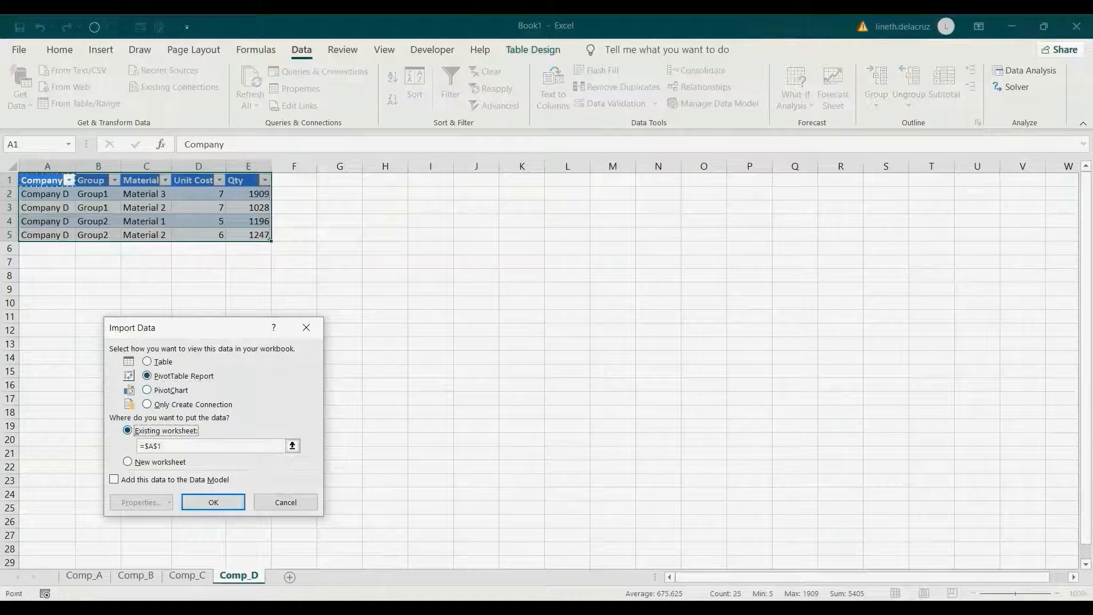
pyautogui.click(127, 461)
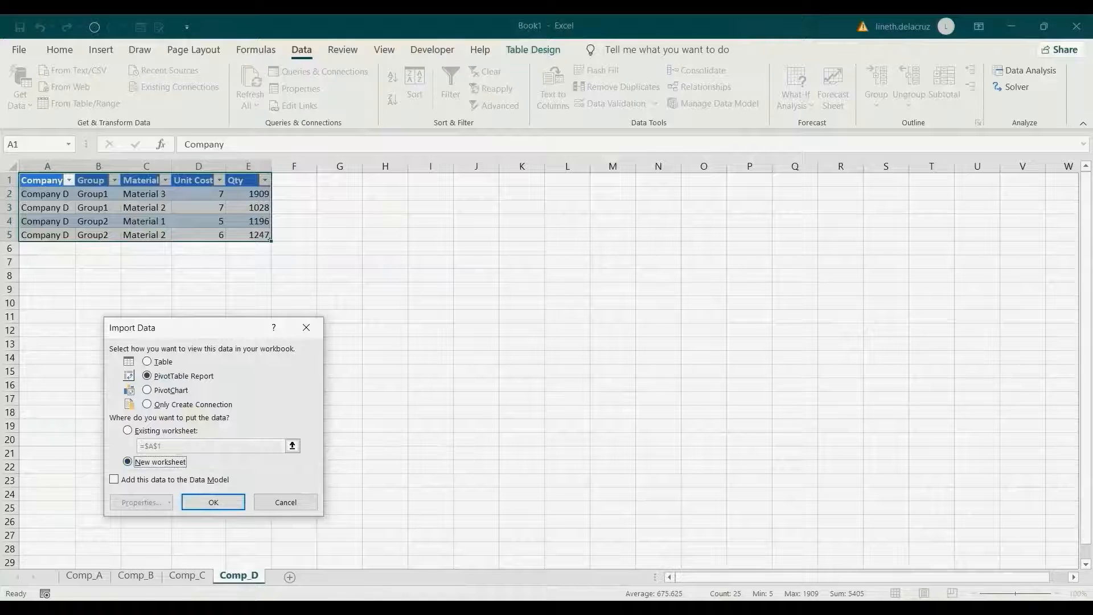
pyautogui.click(213, 501)
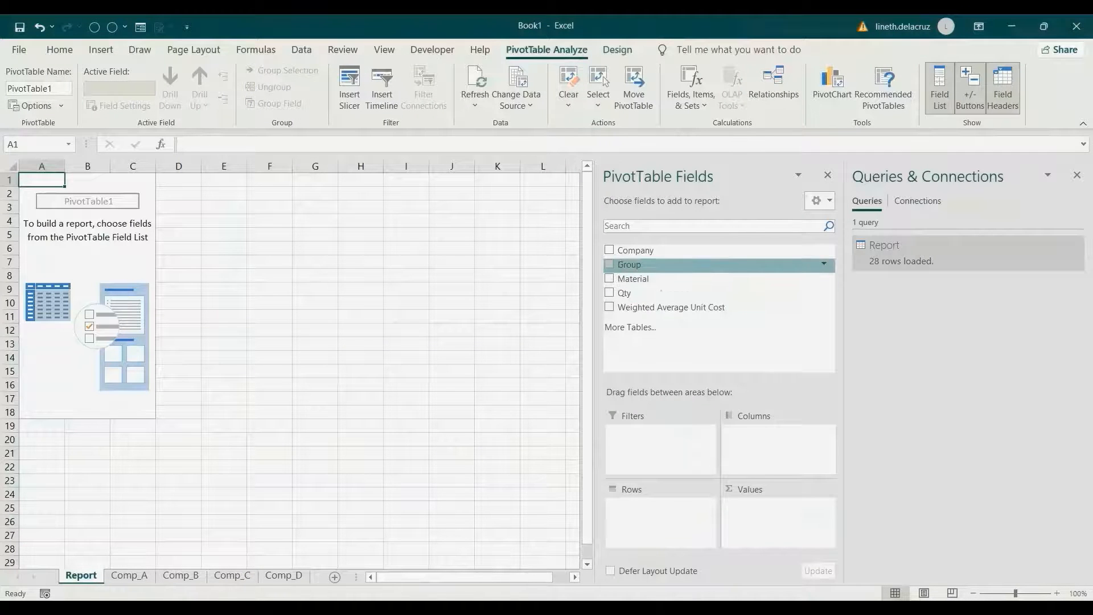
# - Put Company and Material in Columns, Group in Rows, and sum Weighted Average Unit Cost in Values
pyautogui.moveTo(636, 250); pyautogui.dragTo(766, 445)
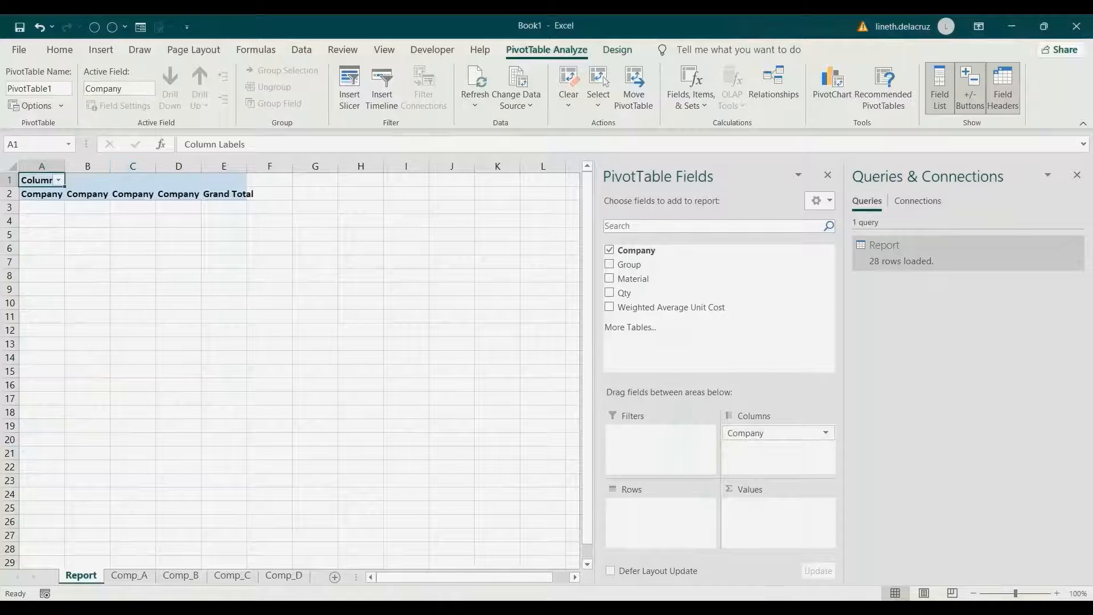
pyautogui.moveTo(629, 264); pyautogui.dragTo(660, 506)
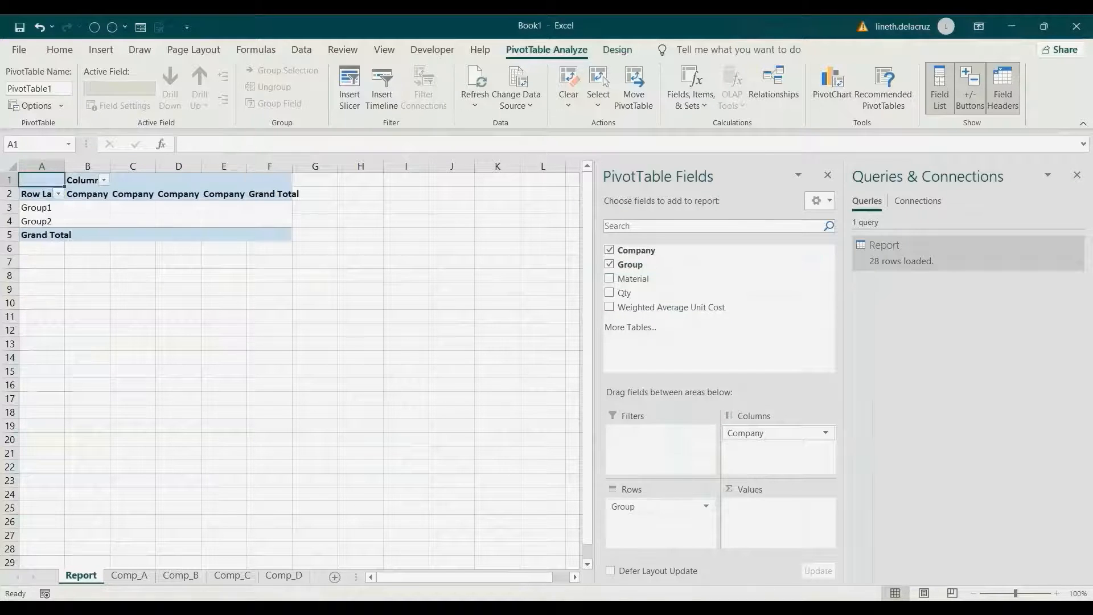
pyautogui.moveTo(633, 279); pyautogui.dragTo(765, 450)
pyautogui.moveTo(672, 307); pyautogui.dragTo(777, 518)
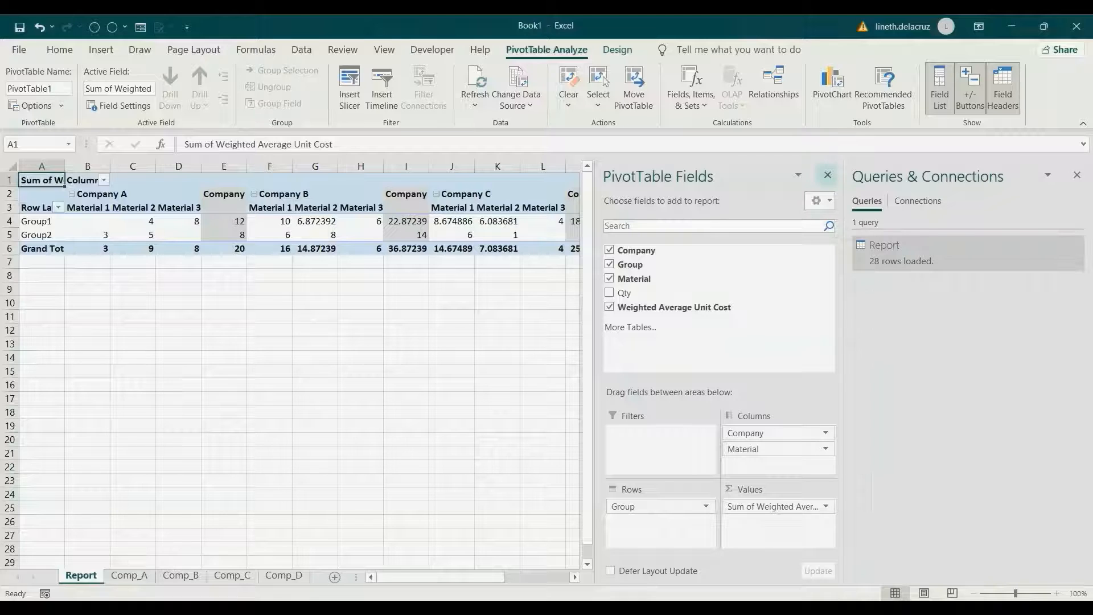
pyautogui.click(827, 174)
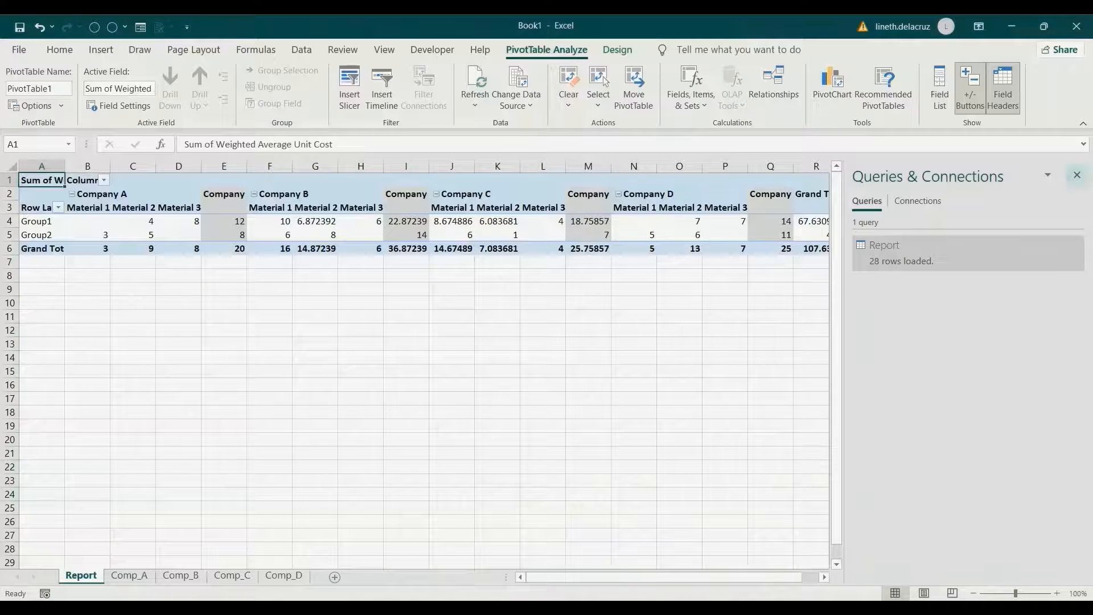
pyautogui.click(1076, 175)
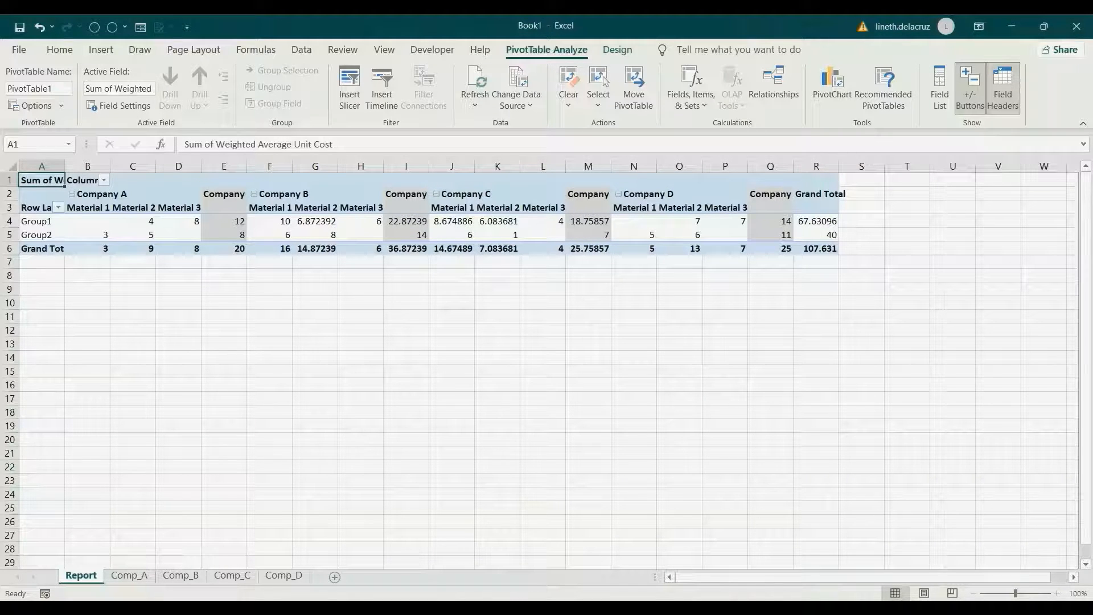
pyautogui.moveTo(42, 165); pyautogui.dragTo(834, 166)
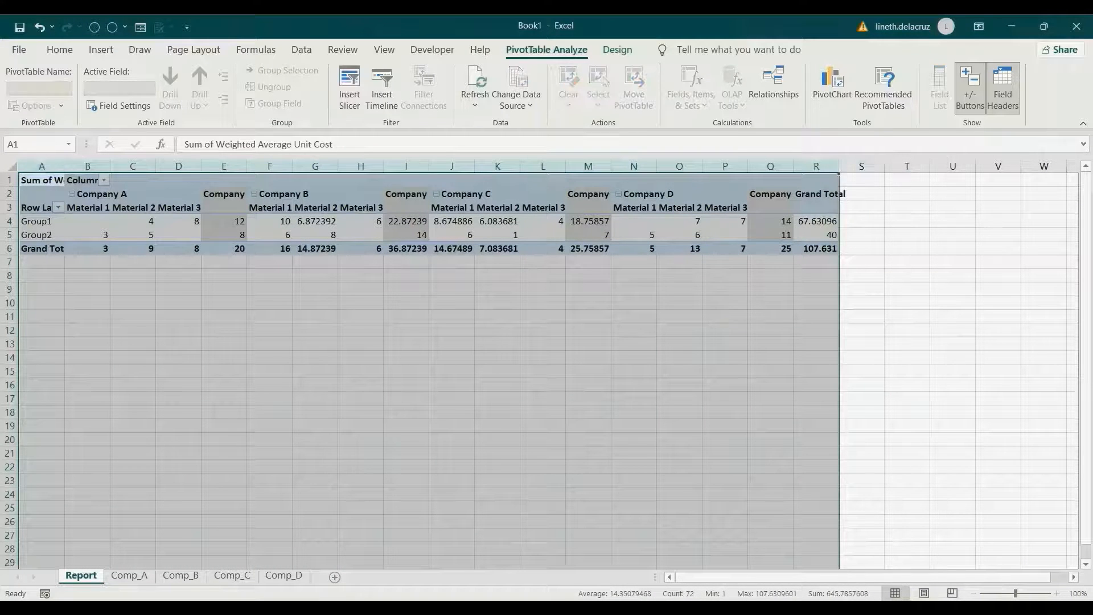
# - Autofit the PivotTable columns, then replace 'sum of' with nothing so the header reads 'Weighted Average Unit Cost'
pyautogui.doubleClick(839, 167)
pyautogui.click(651, 275)
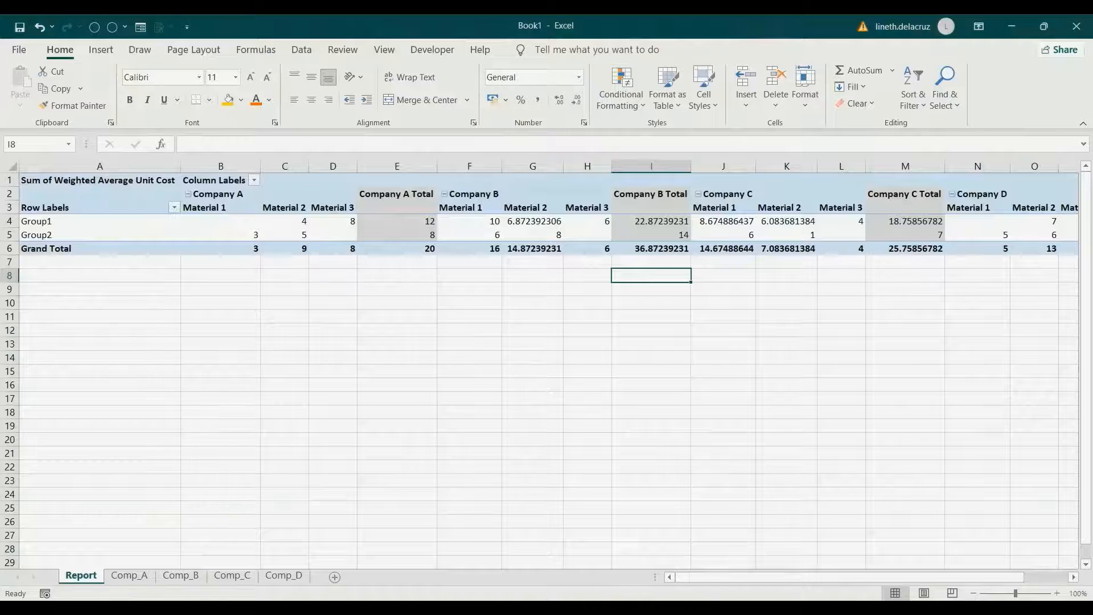
pyautogui.click(99, 180)
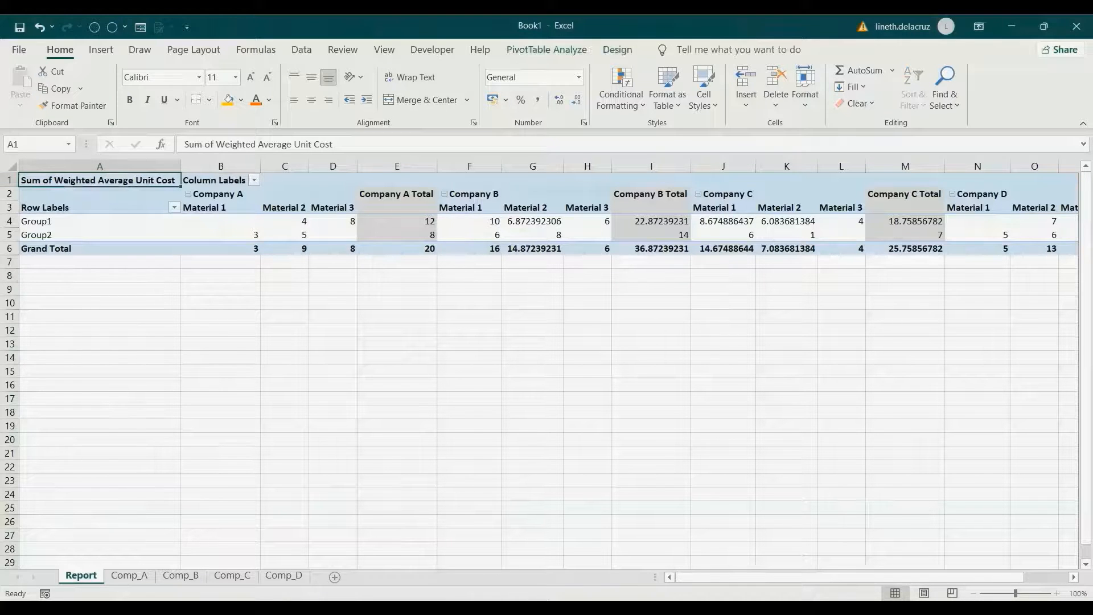
pyautogui.hotkey('ctrl', 'f')
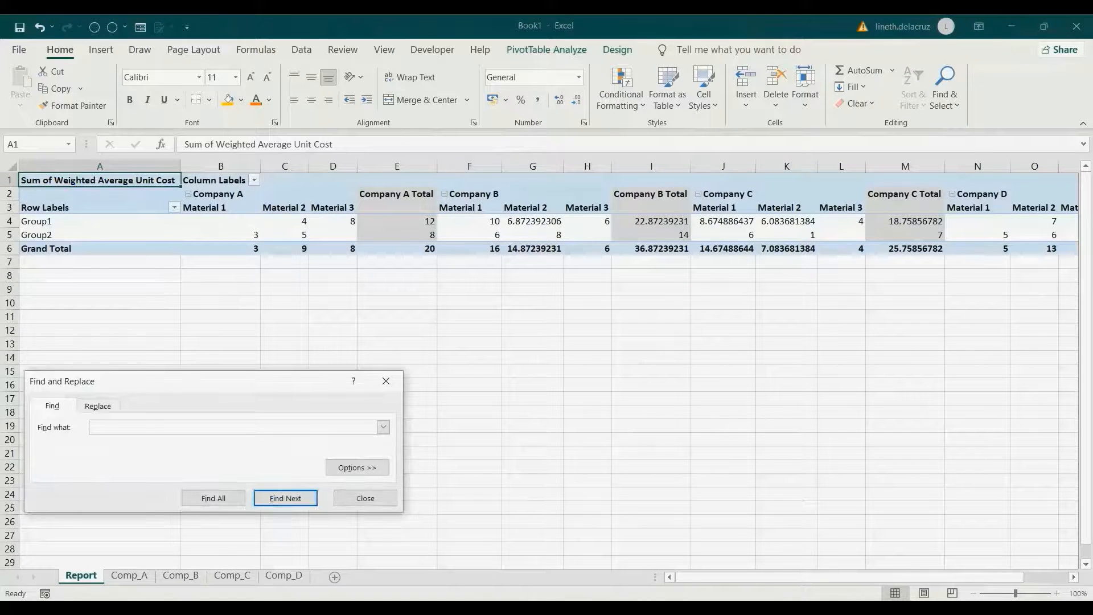
pyautogui.hotkey('ctrl', 'h')
pyautogui.write('s')
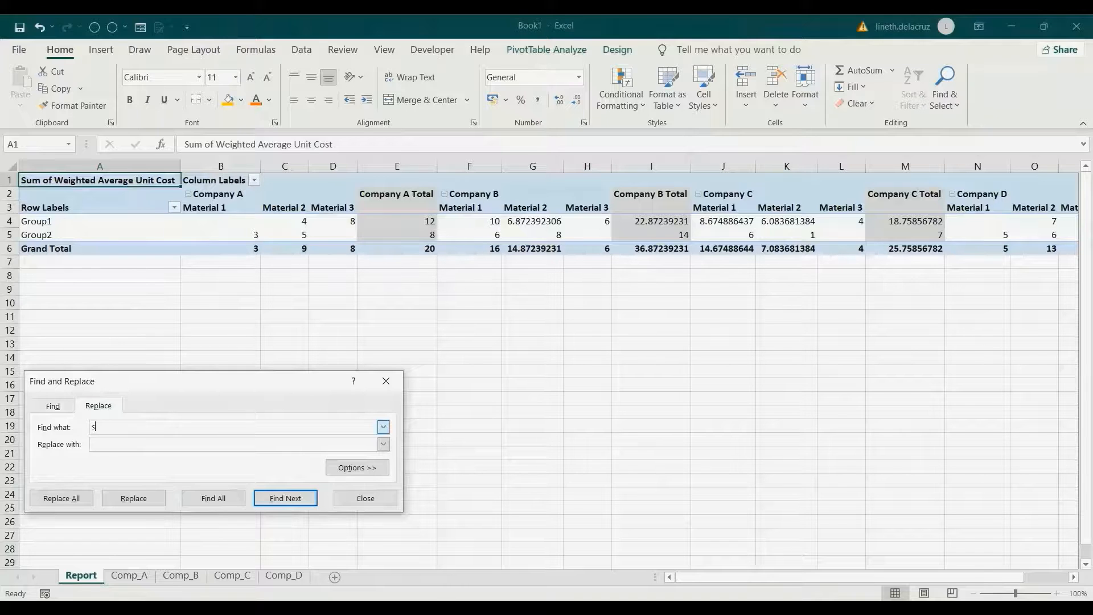
pyautogui.write('um of')
pyautogui.click(61, 498)
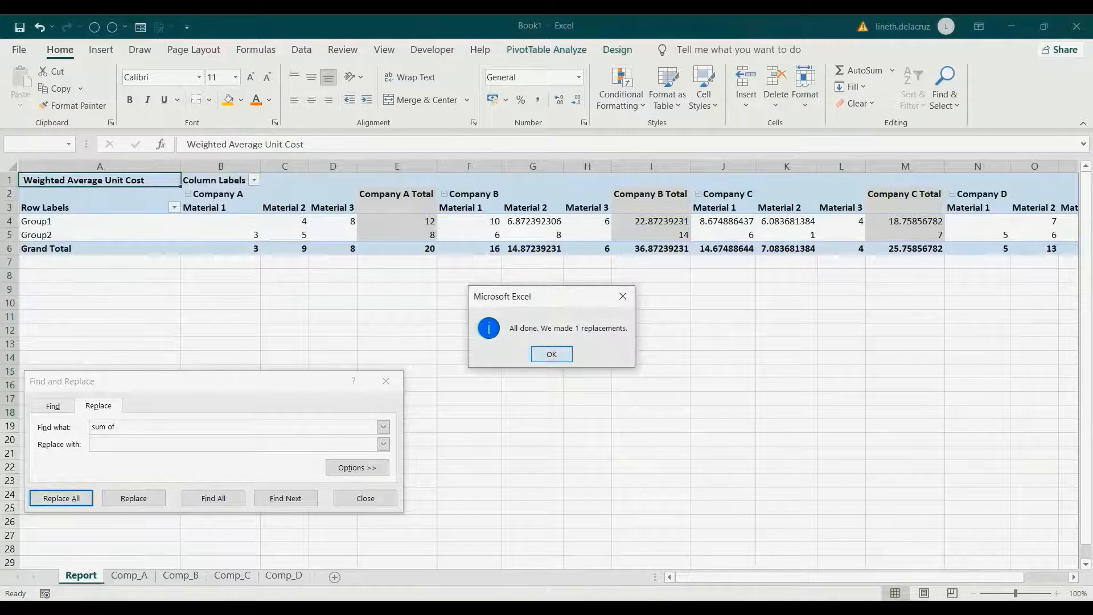
pyautogui.press('Return')
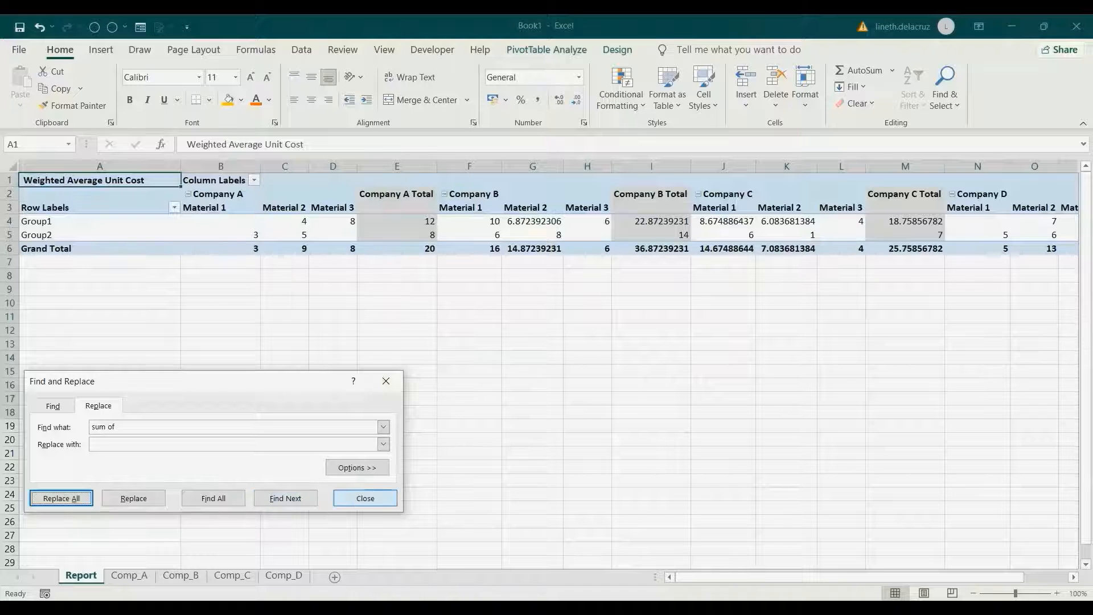
pyautogui.click(365, 498)
pyautogui.click(221, 221)
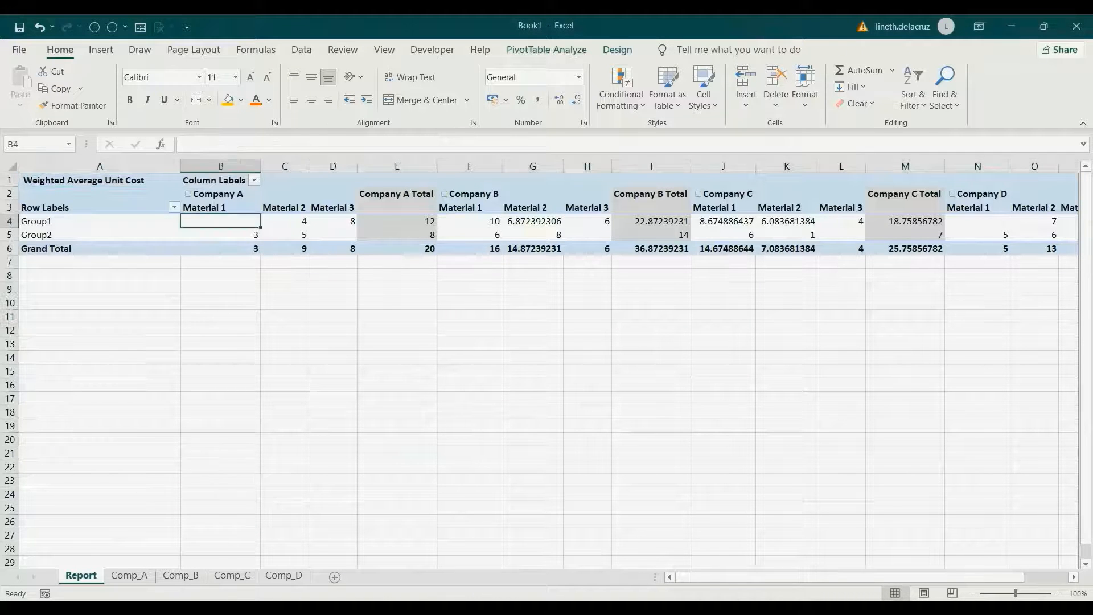
# - Turn PivotTable grand totals off for rows and columns
pyautogui.moveTo(863, 578); pyautogui.dragTo(905, 577)
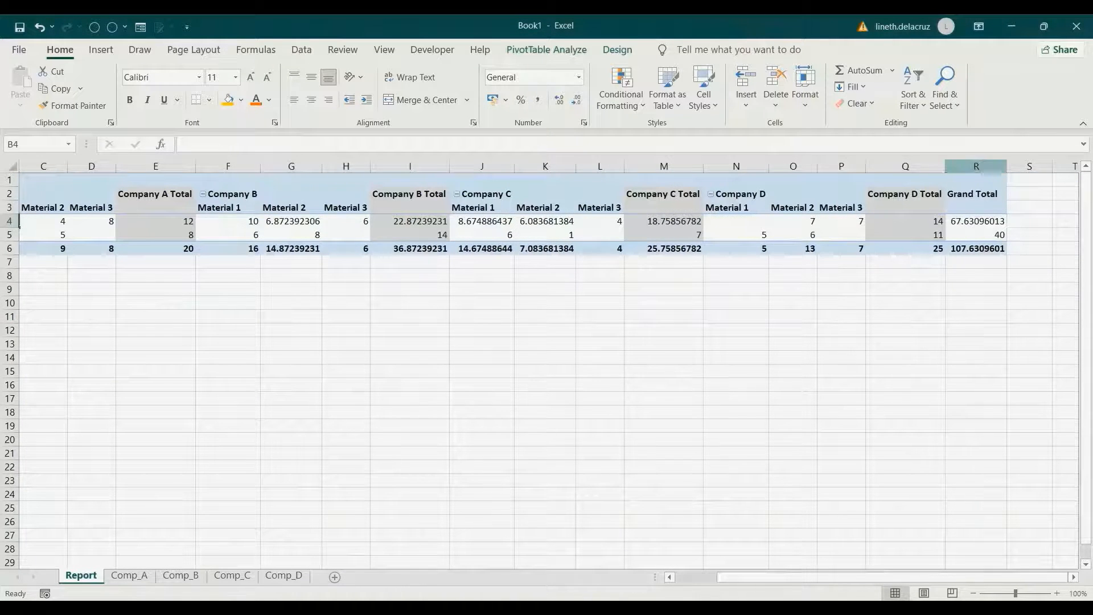
pyautogui.click(975, 167)
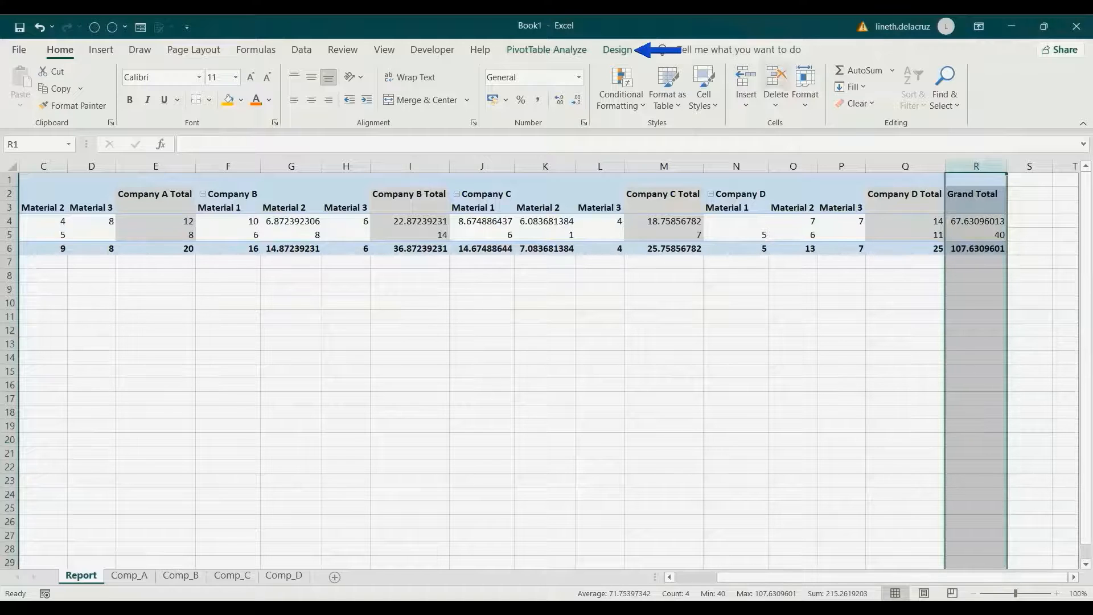
pyautogui.click(617, 50)
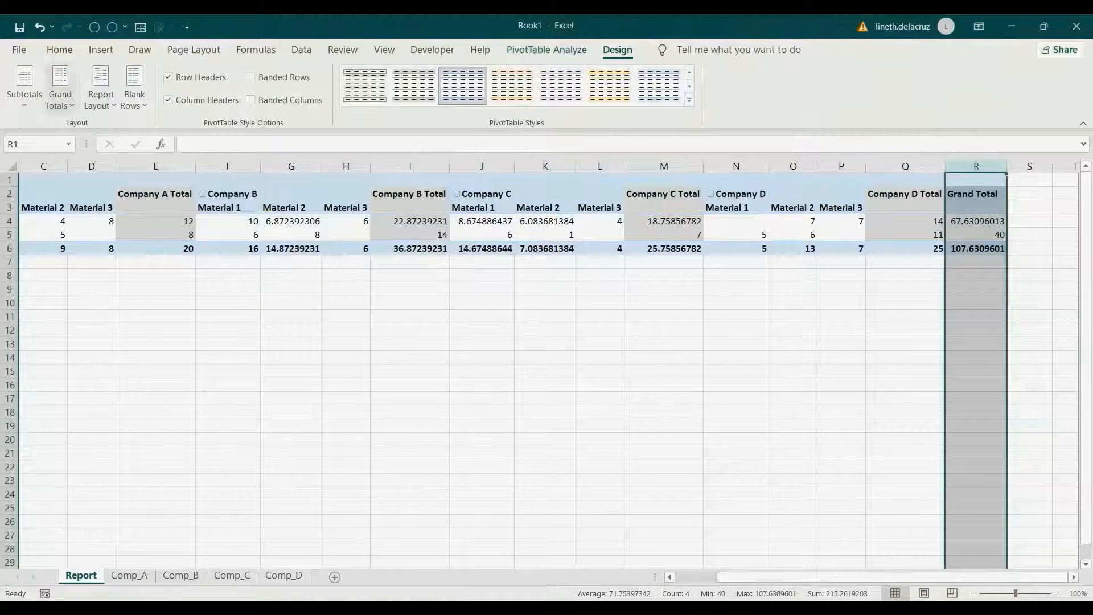
pyautogui.click(60, 91)
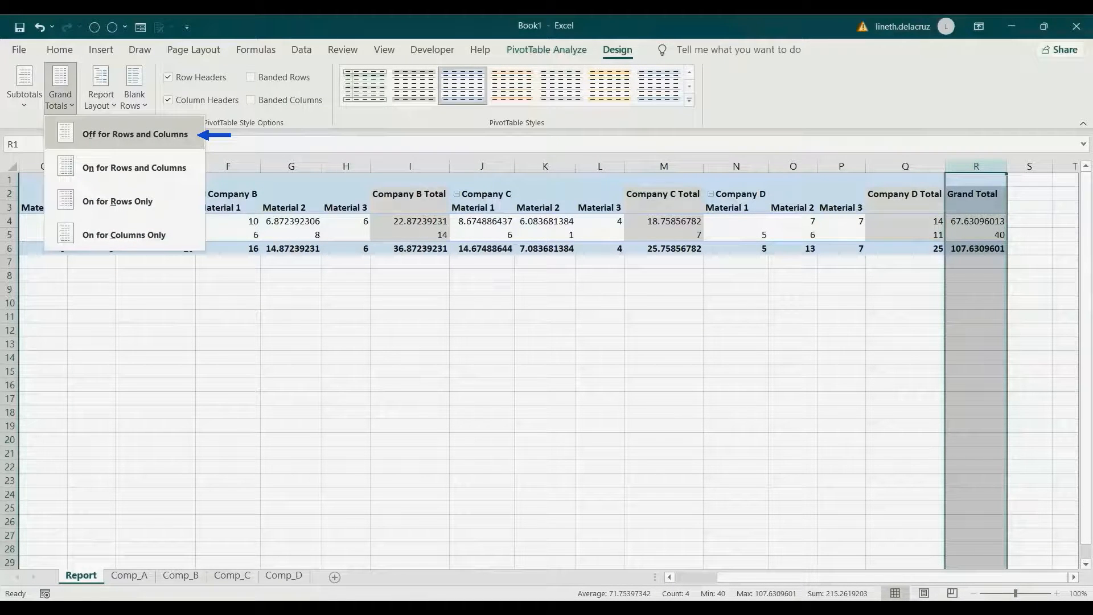
pyautogui.click(135, 134)
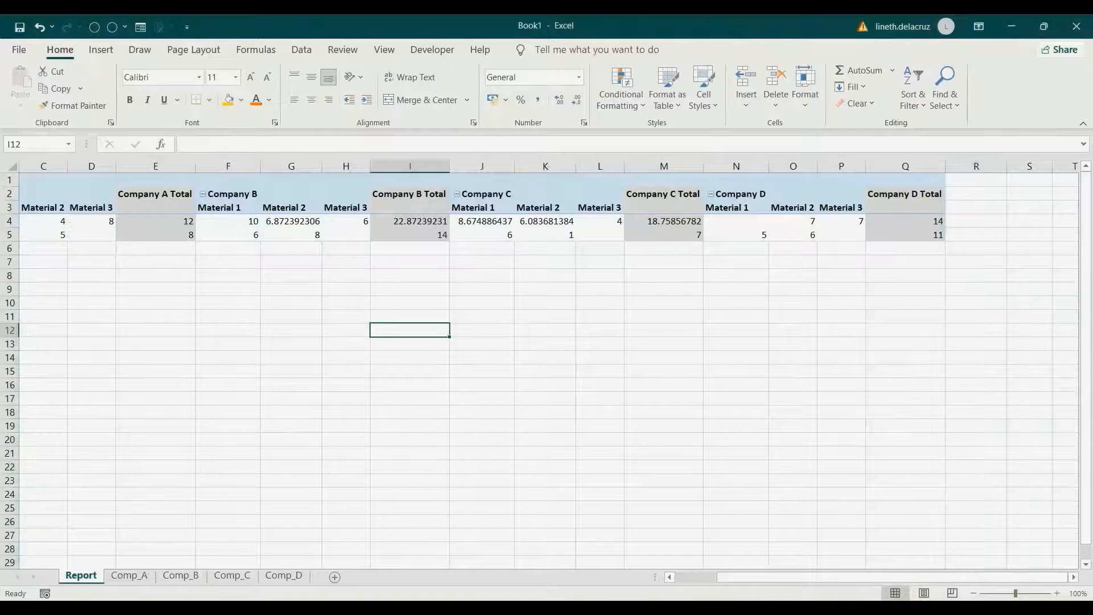
# - Apply Accounting format with two decimals to the pivot values B4:Q5
pyautogui.moveTo(891, 577)
pyautogui.mouseDown()
pyautogui.moveTo(848, 577)
pyautogui.moveTo(892, 577)
pyautogui.mouseUp()
pyautogui.click(221, 221)
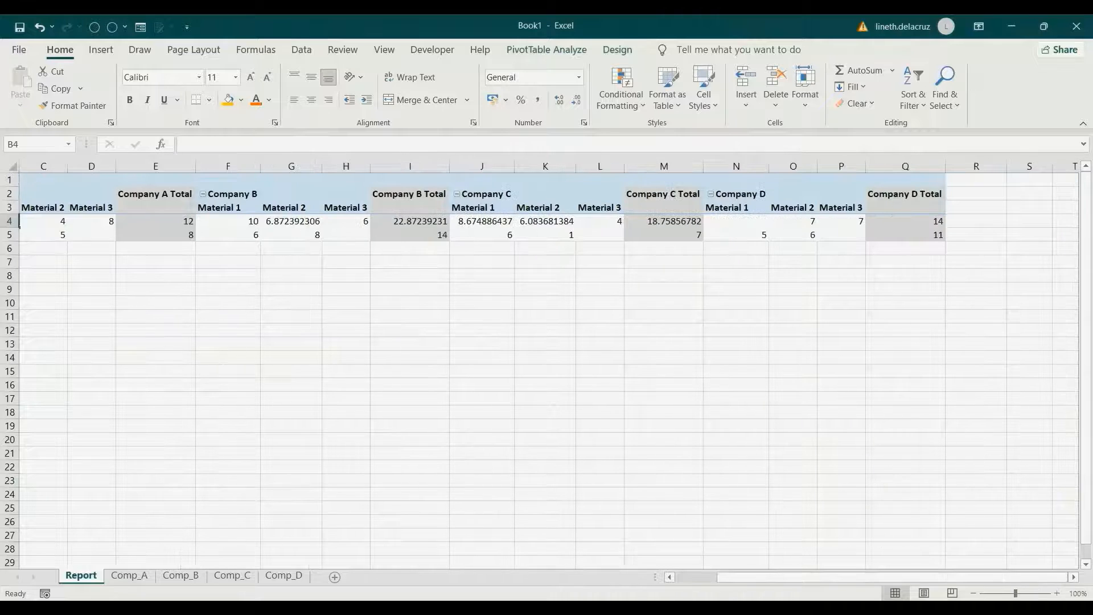
pyautogui.keyDown('shift'); pyautogui.click(905, 235); pyautogui.keyUp('shift')
pyautogui.click(537, 100)
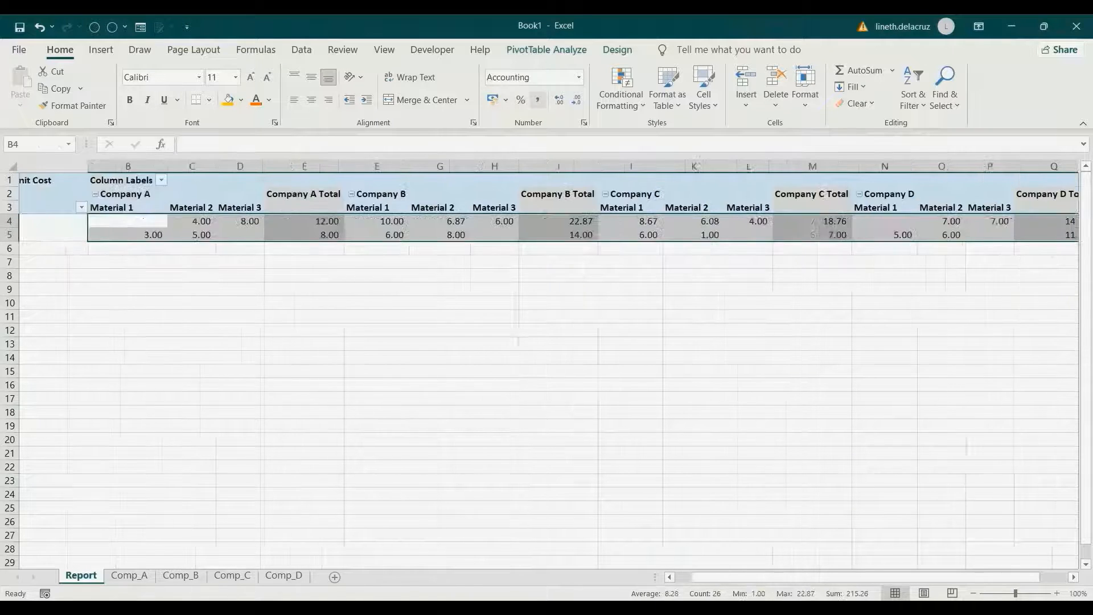
pyautogui.click(469, 317)
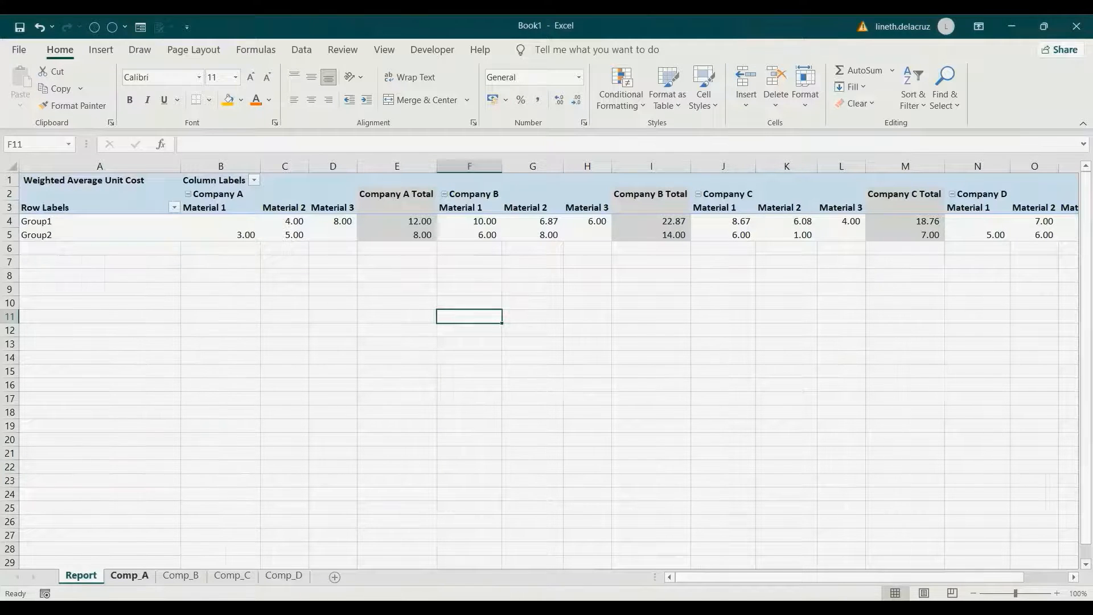
# - On the Comp_A sheet, change the first row's unit cost in D2 to 2
pyautogui.click(130, 575)
pyautogui.click(198, 194)
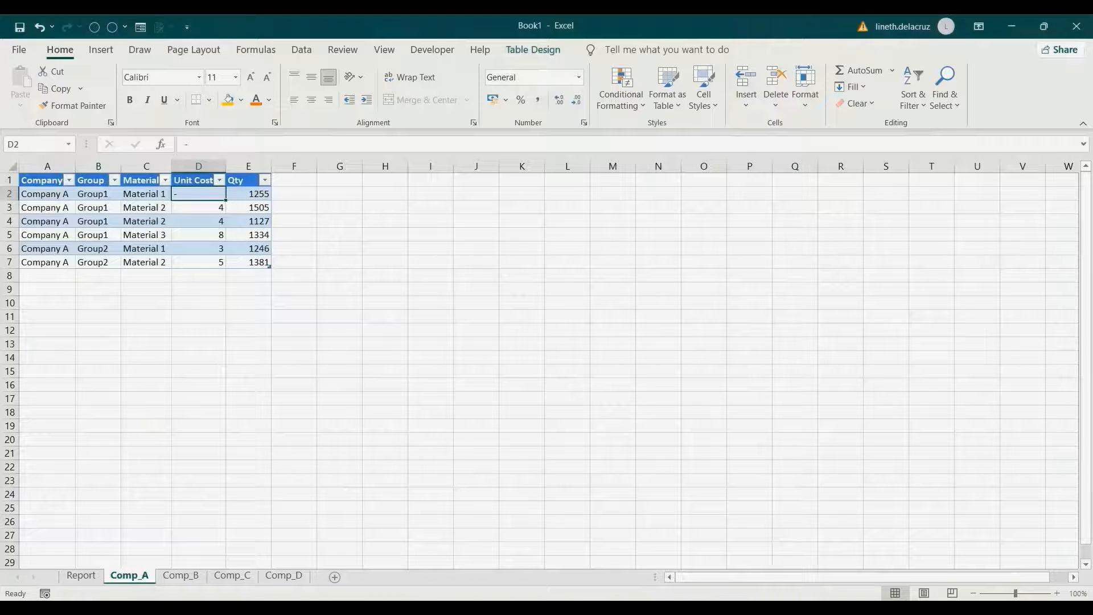
pyautogui.write('2')
pyautogui.press('Return')
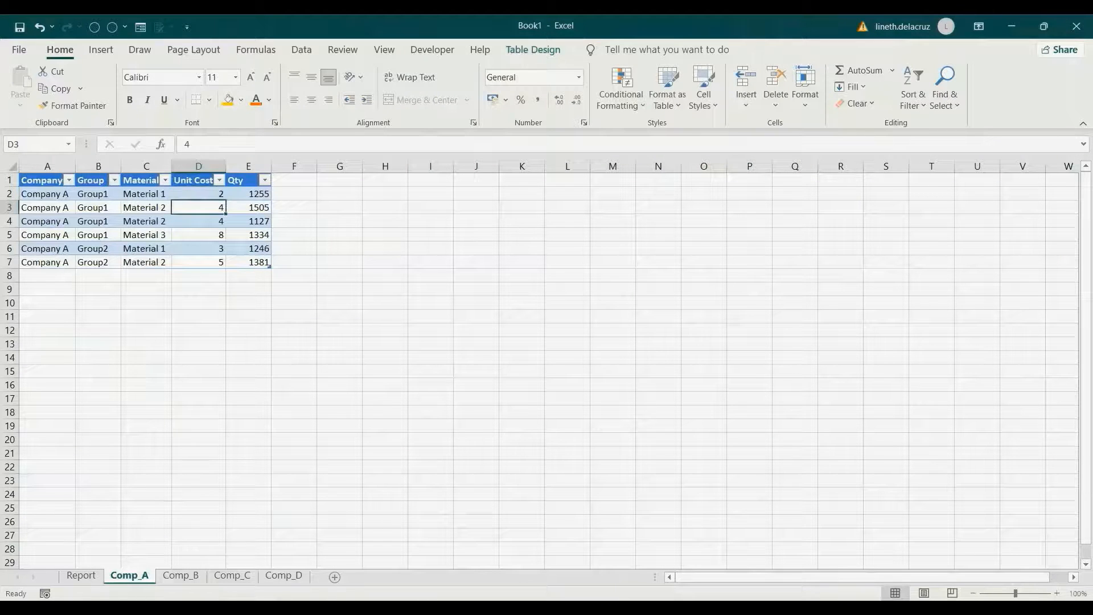
# - Copy row 2 into row 8 as a Group1 Material 1 entry with unit cost 3 and quantity 500
pyautogui.moveTo(45, 194); pyautogui.dragTo(250, 194)
pyautogui.hotkey('ctrl', 'c')
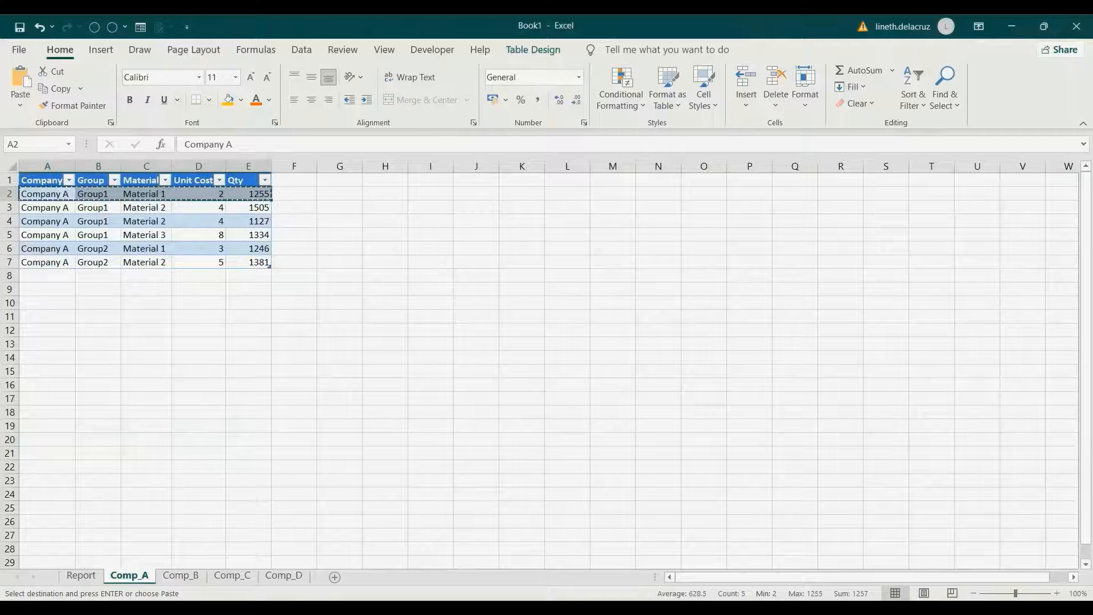
pyautogui.click(48, 276)
pyautogui.hotkey('ctrl', 'v')
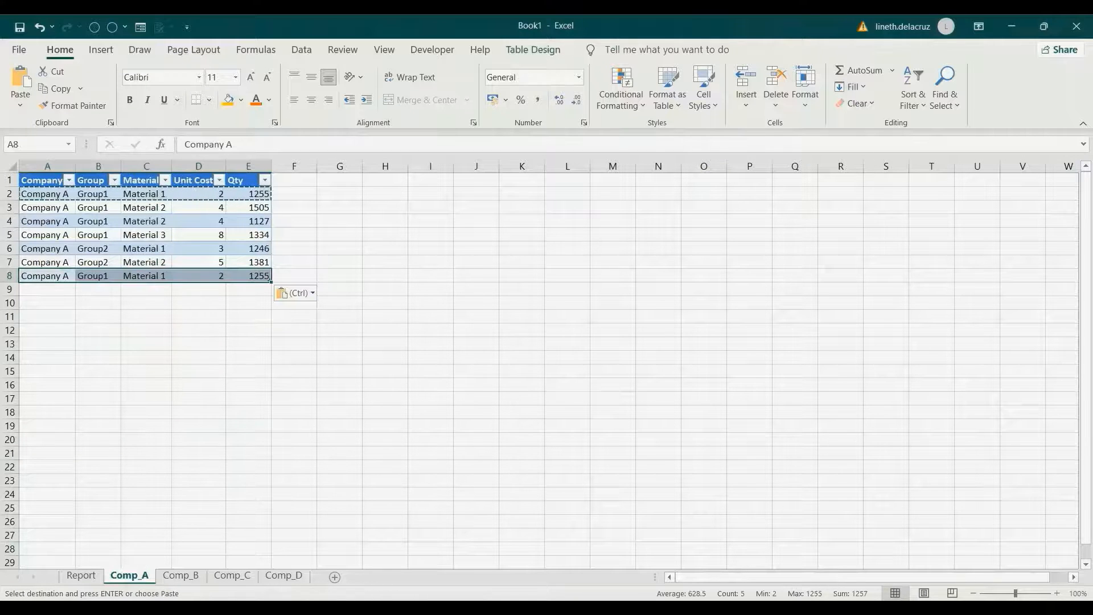
pyautogui.click(248, 276)
pyautogui.click(199, 276)
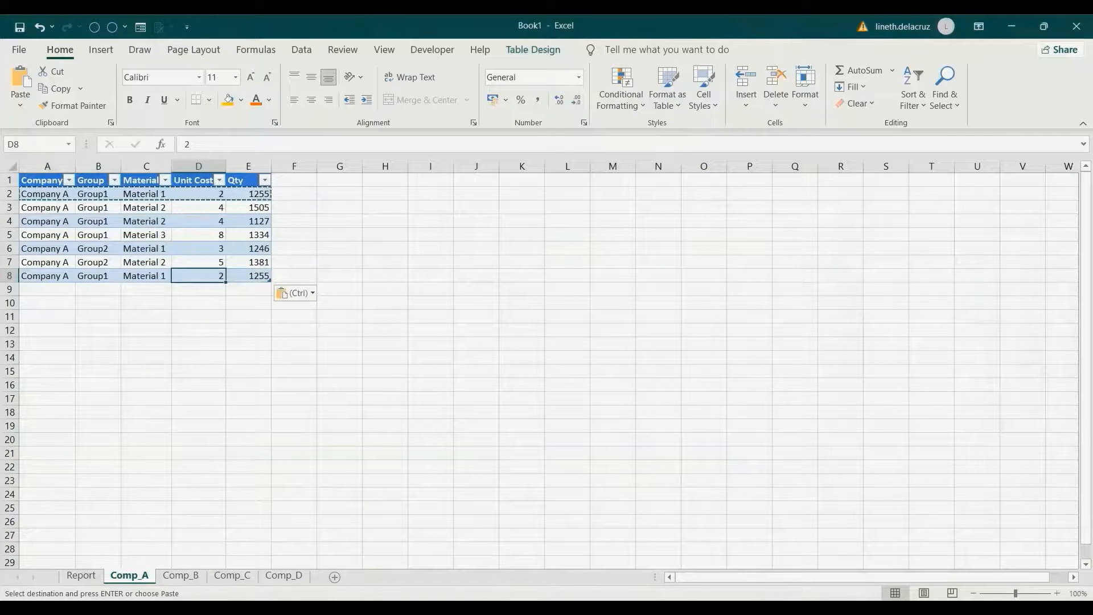
pyautogui.write('3')
pyautogui.press('Return')
pyautogui.press('Up')
pyautogui.press('Right')
pyautogui.write('50')
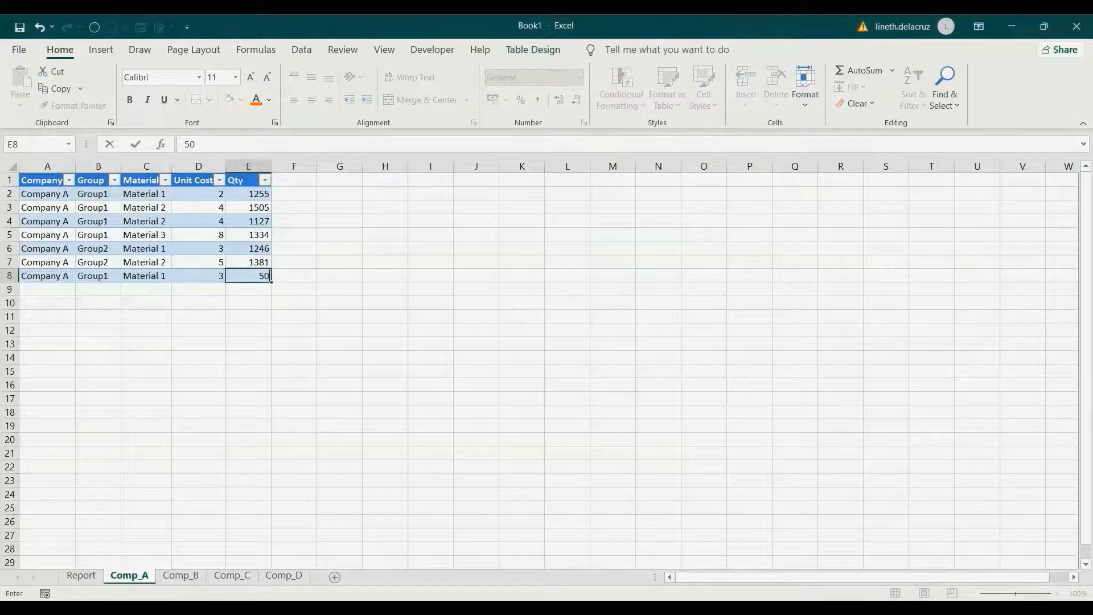
pyautogui.write('0')
pyautogui.press('Return')
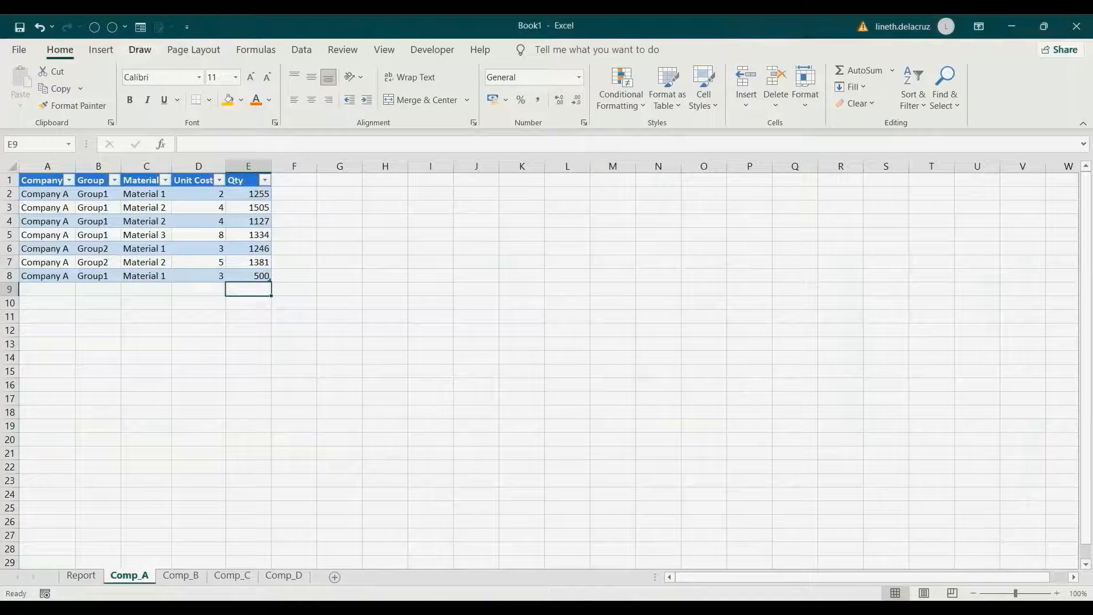
# - Refresh All from the Report sheet so the pivot shows 2.28 for Group1 Material 1
pyautogui.click(81, 575)
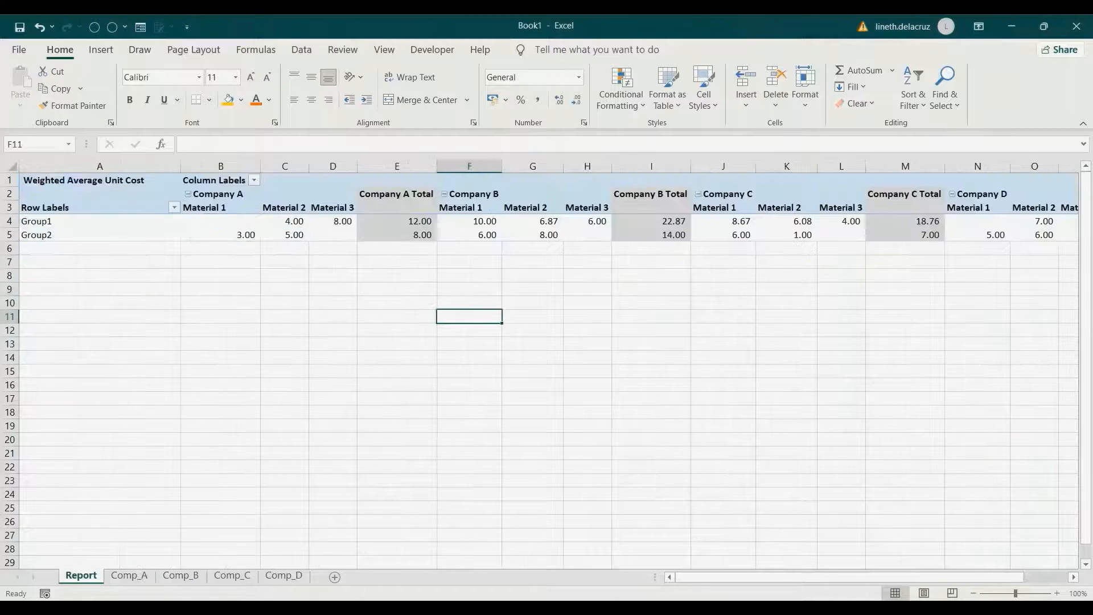
pyautogui.click(301, 50)
pyautogui.click(251, 77)
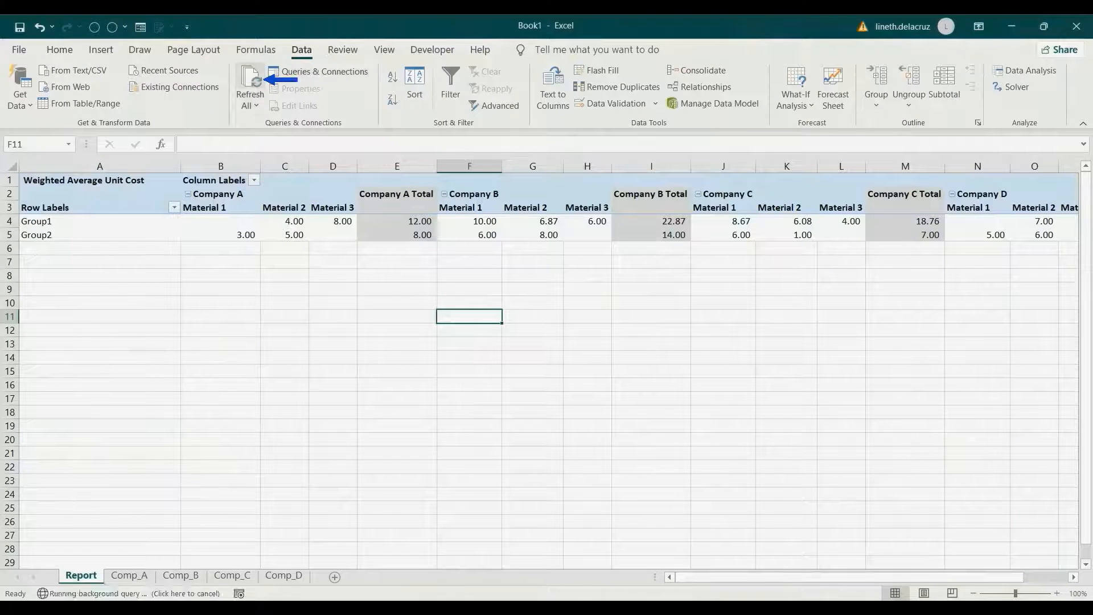
pyautogui.click(221, 221)
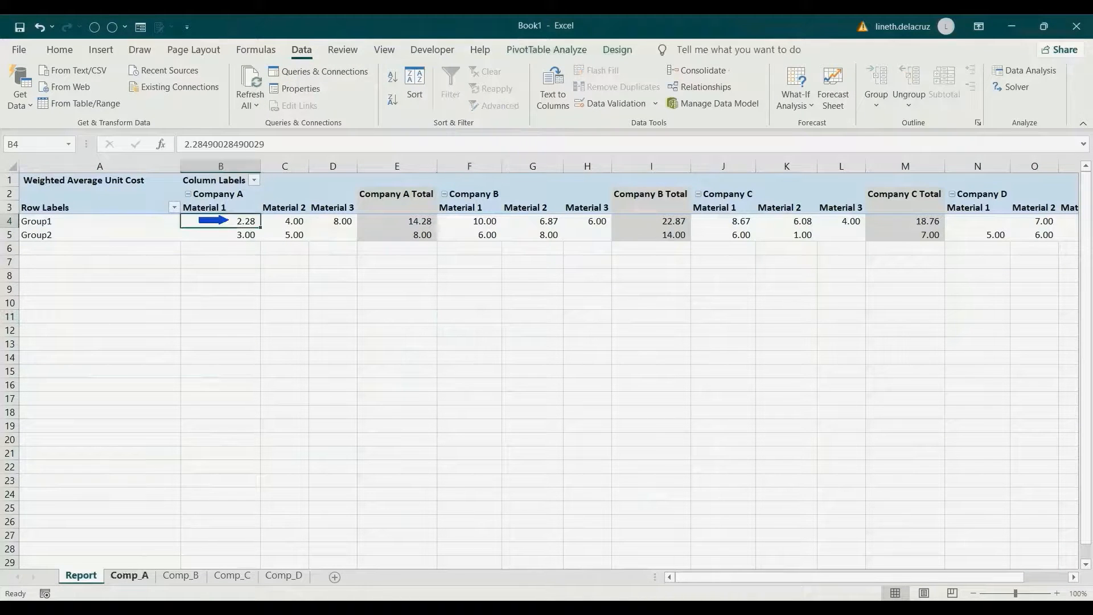
pyautogui.click(129, 575)
pyautogui.click(339, 235)
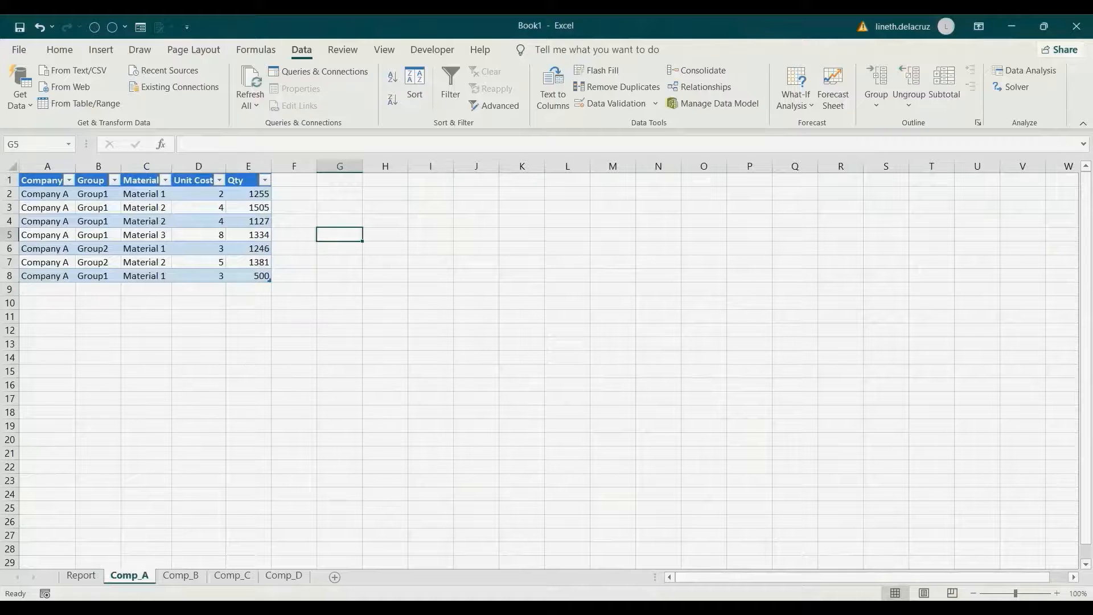
# - Start the Comp_A G5 check formula with the weighted sum ((D2*E2)+(D8*E8))
pyautogui.write('=(')
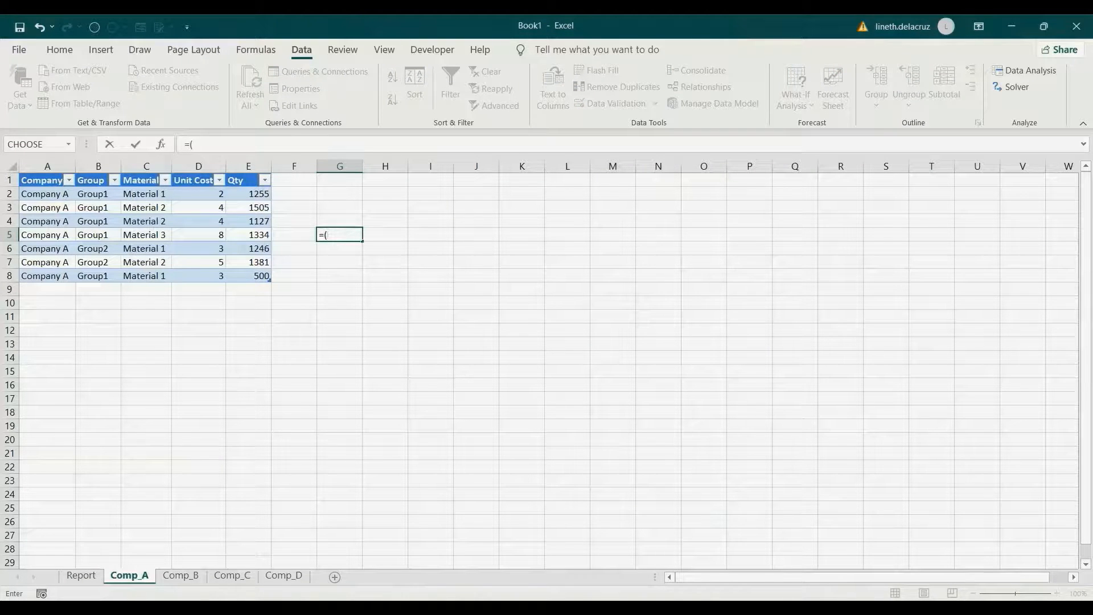
pyautogui.click(198, 194)
pyautogui.write('*')
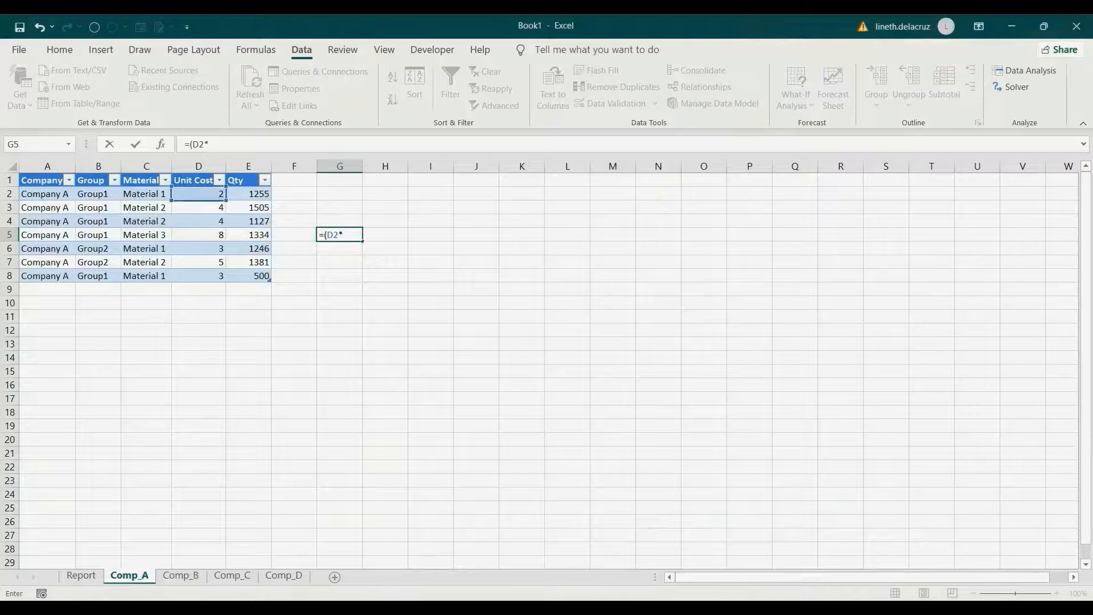
pyautogui.click(249, 194)
pyautogui.write(')')
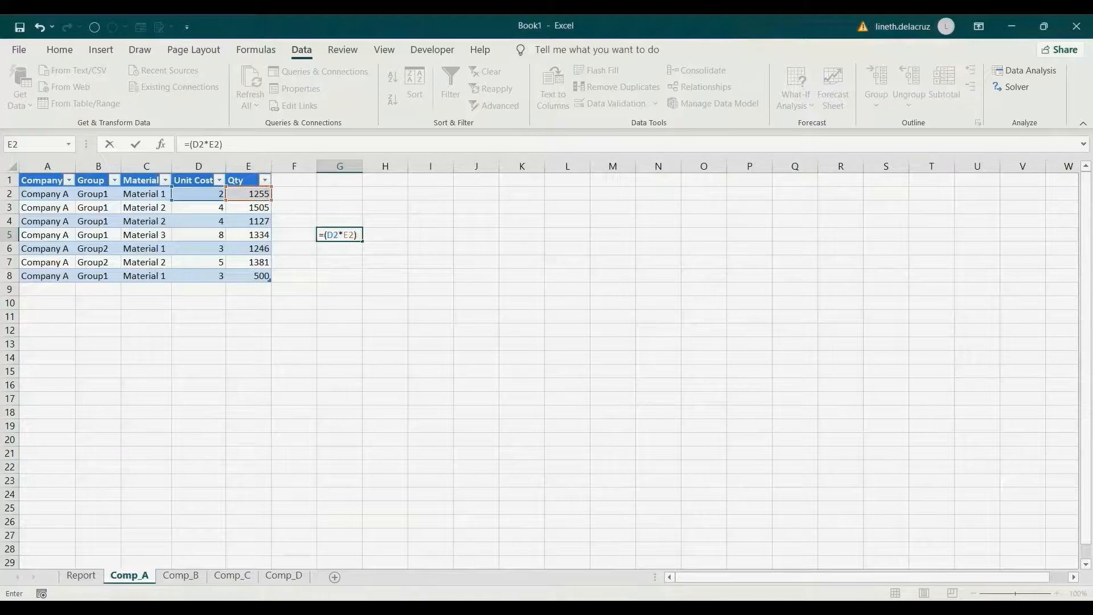
pyautogui.write('+(')
pyautogui.click(199, 276)
pyautogui.write('*')
pyautogui.click(249, 276)
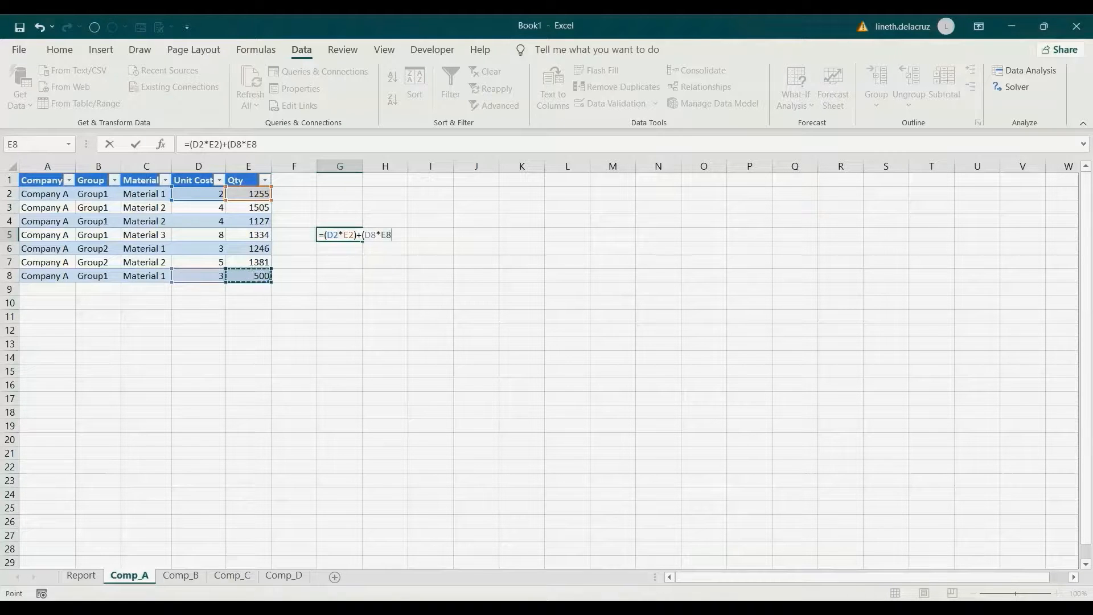
pyautogui.write(')')
pyautogui.click(324, 235)
pyautogui.write('(')
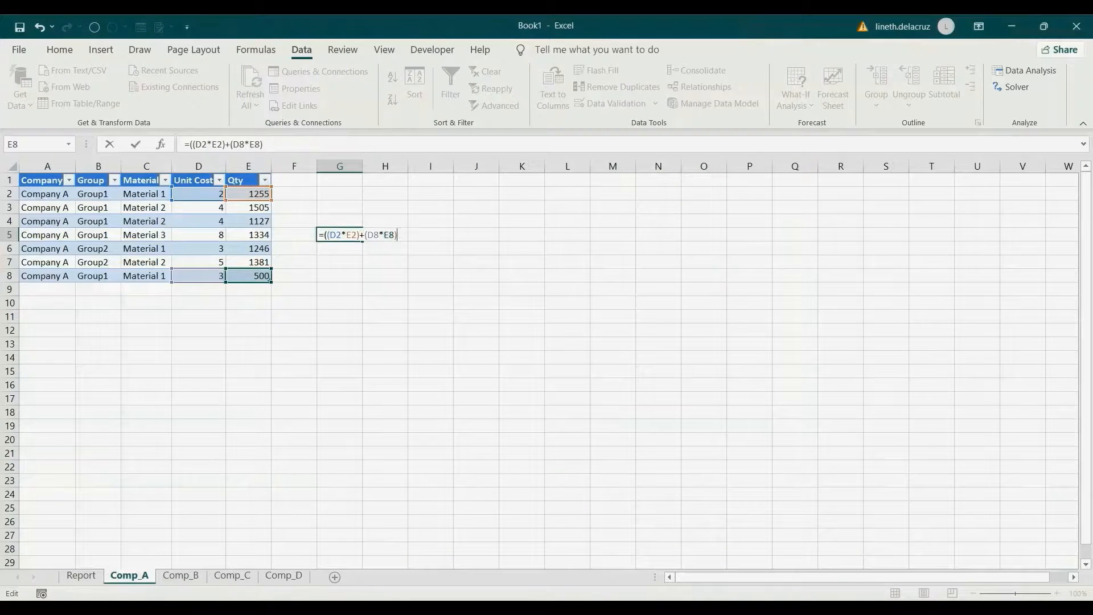
# - Divide by SUM(E2,E8) to get 2.2849 and compare it with the Report pivot
pyautogui.write('/sum(')
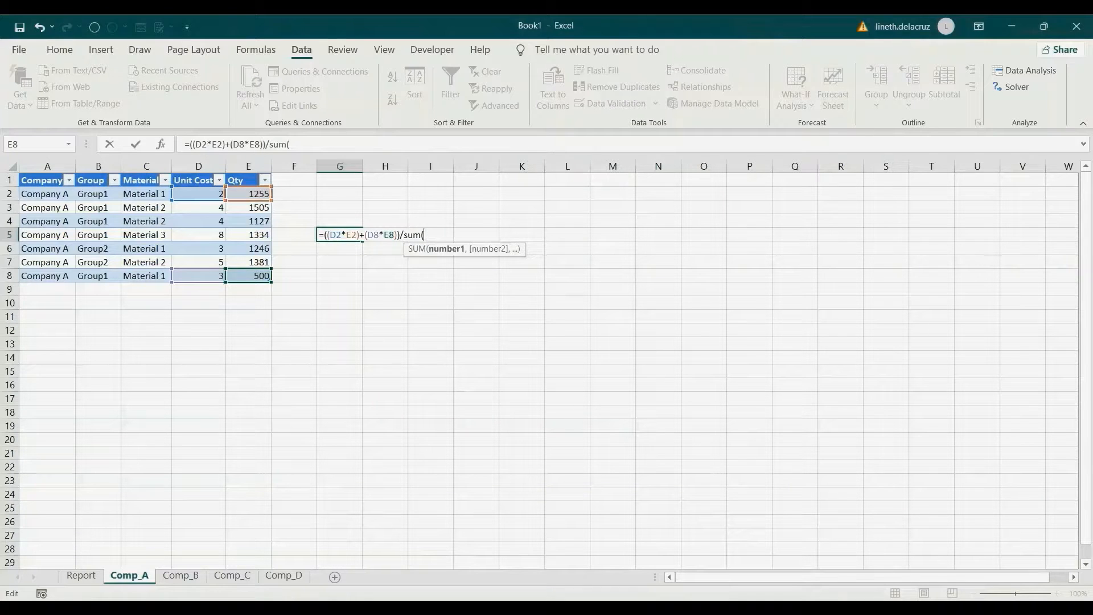
pyautogui.click(248, 194)
pyautogui.write(',')
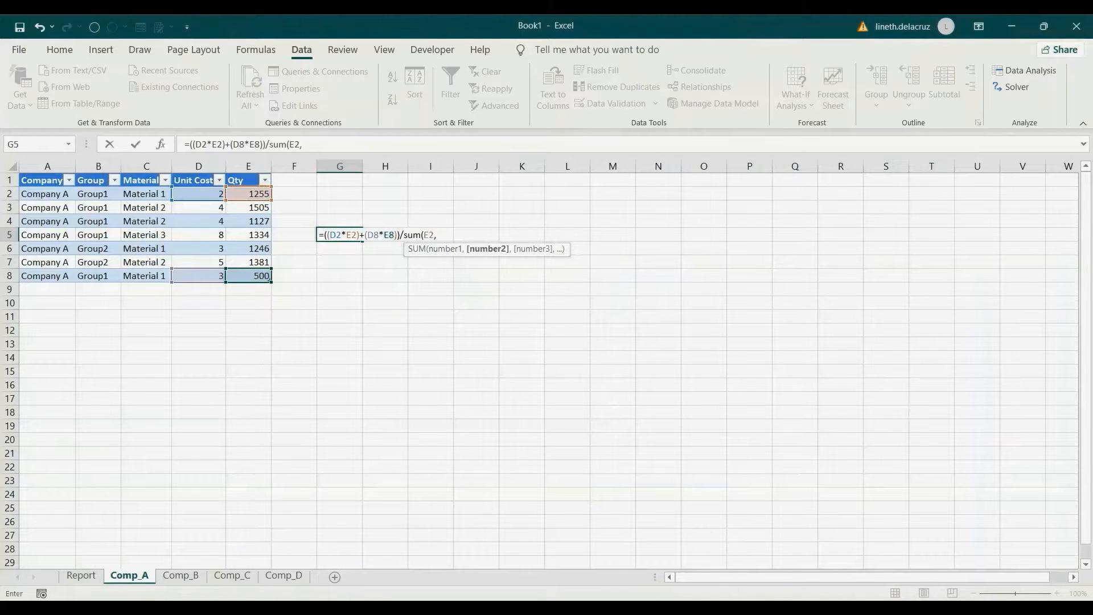
pyautogui.click(249, 275)
pyautogui.write(')')
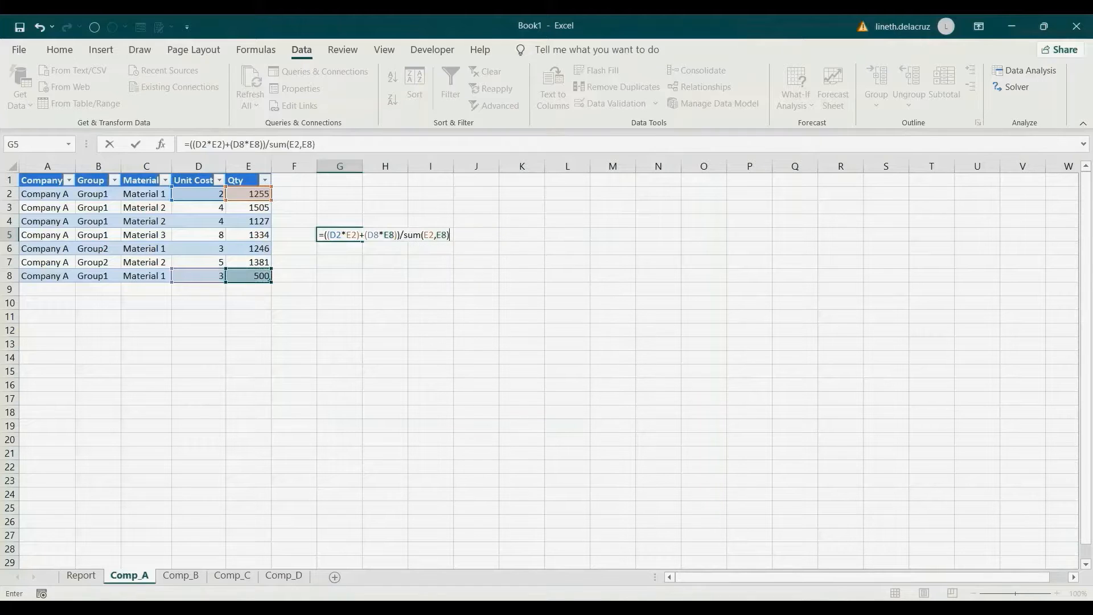
pyautogui.hotkey('ctrl', 'Return')
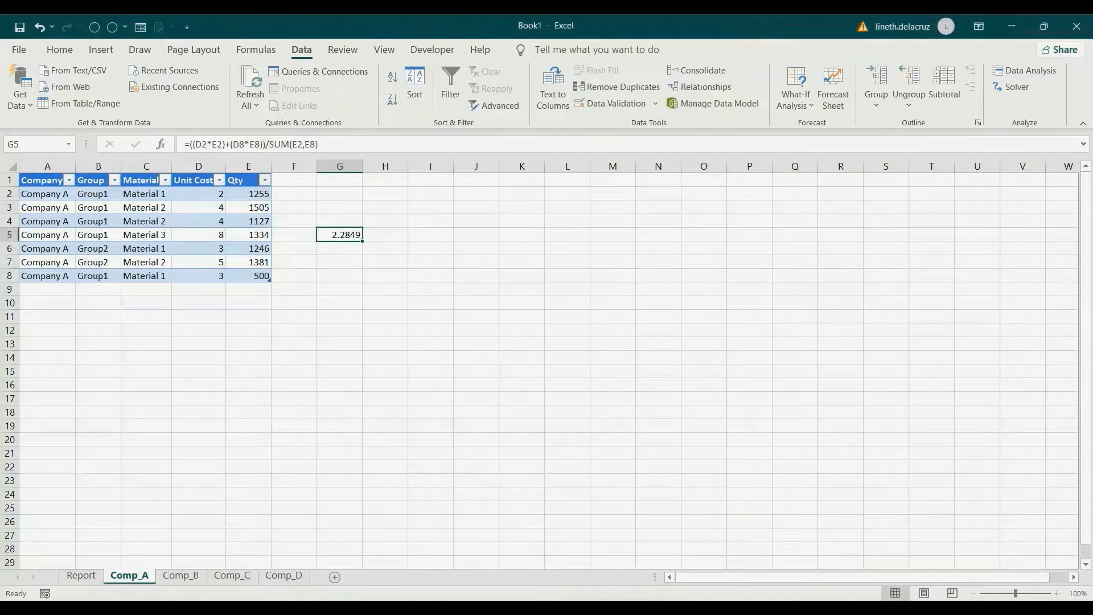
pyautogui.click(80, 576)
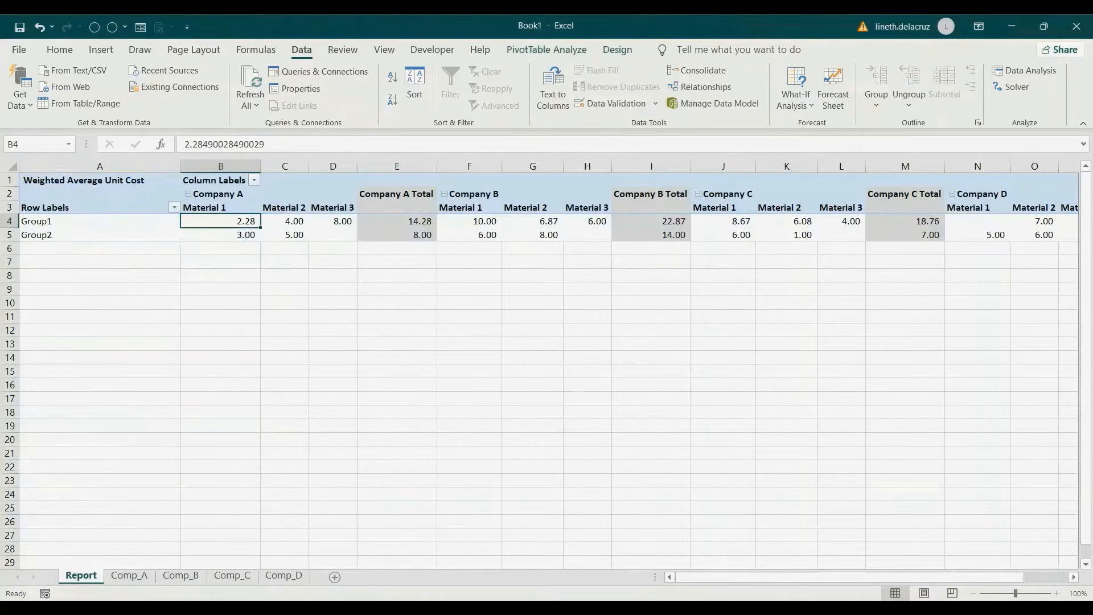